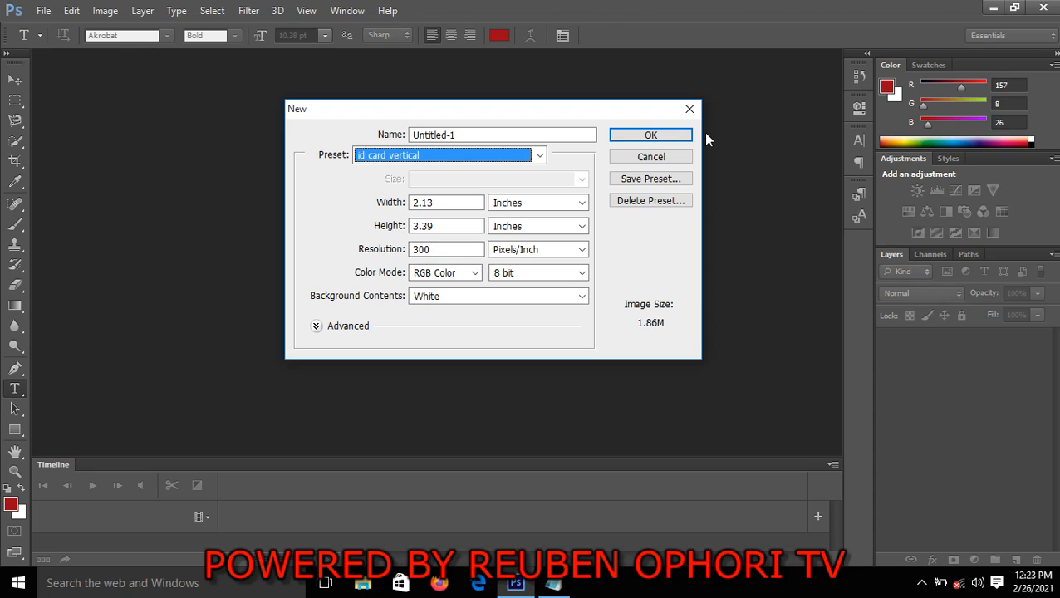
Create the 2.13 × 3.39 inch ID card document and draw a red S-curved Pen shape, about 639 × 1128 px, covering its left side
click(650, 137)
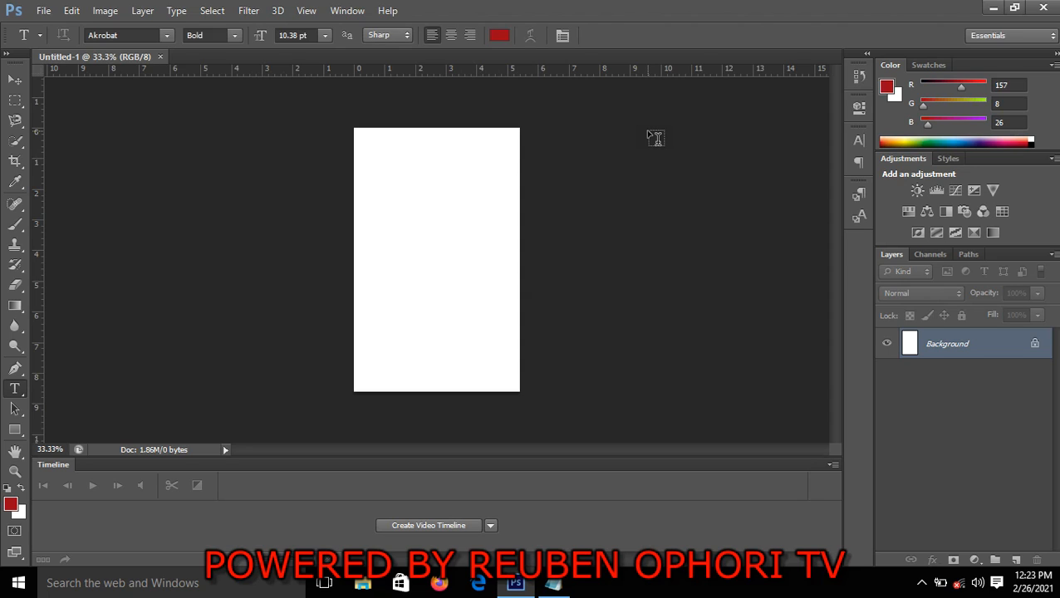
click(14, 370)
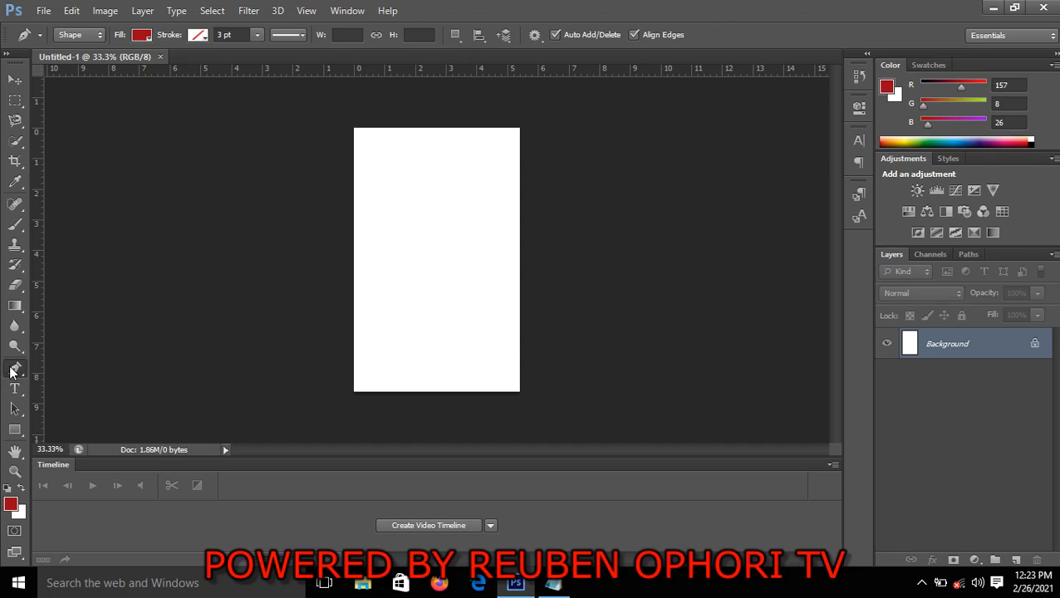
click(423, 114)
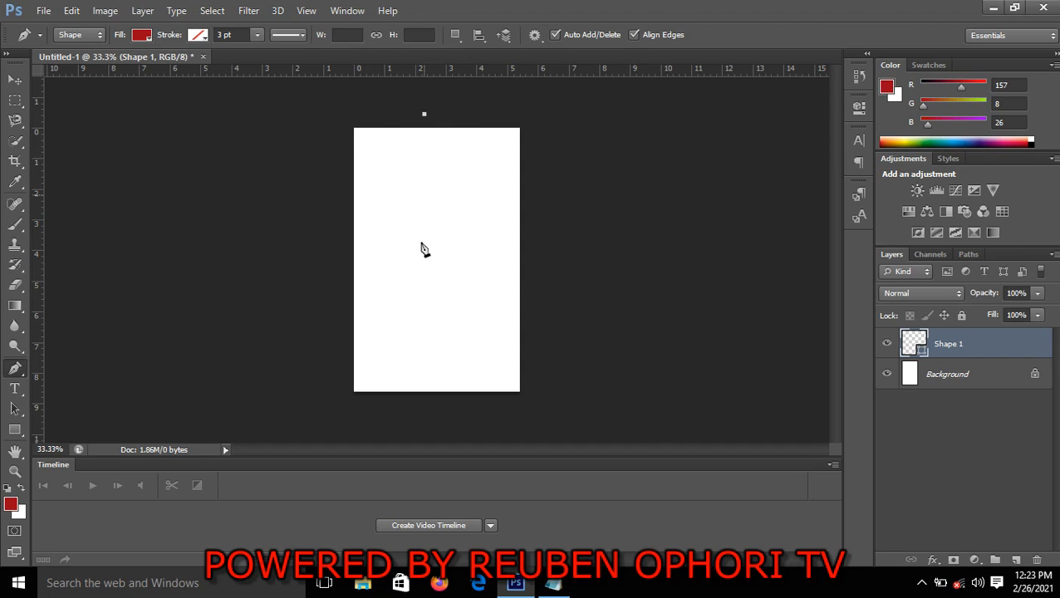
drag(413, 256, 354, 324)
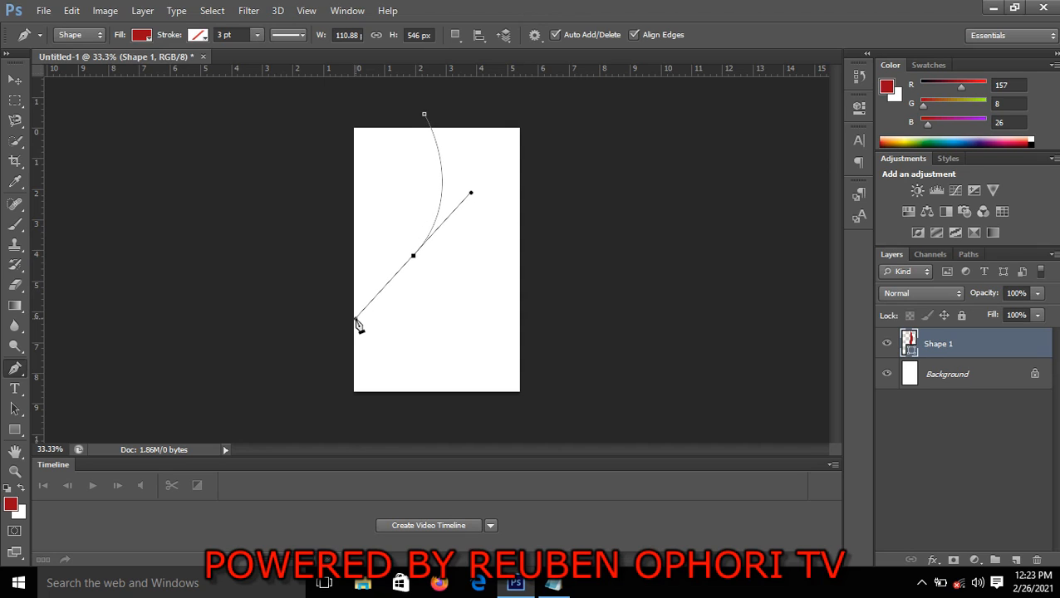
click(486, 395)
click(333, 406)
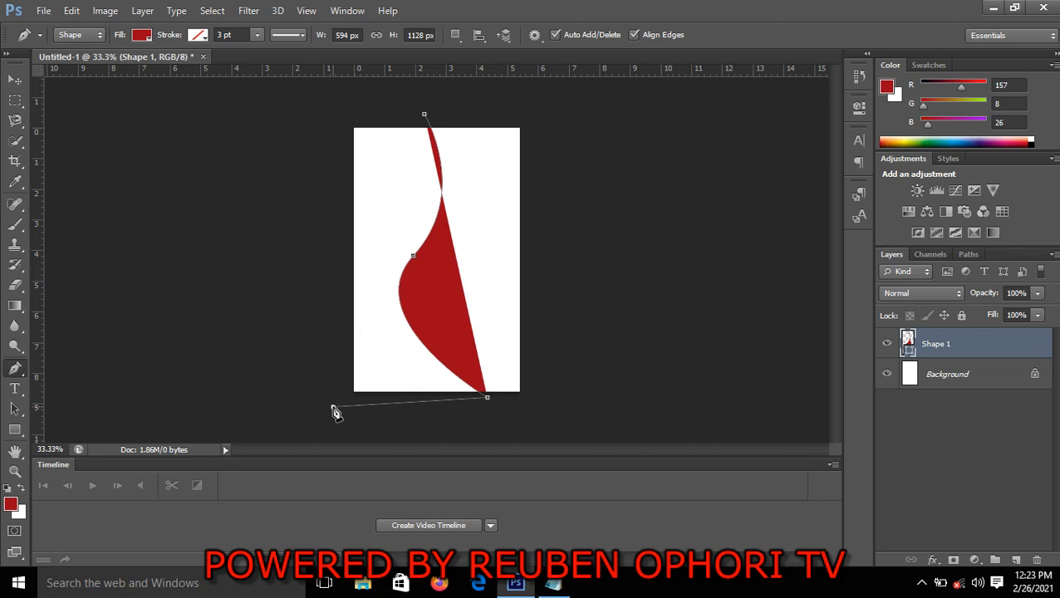
click(321, 119)
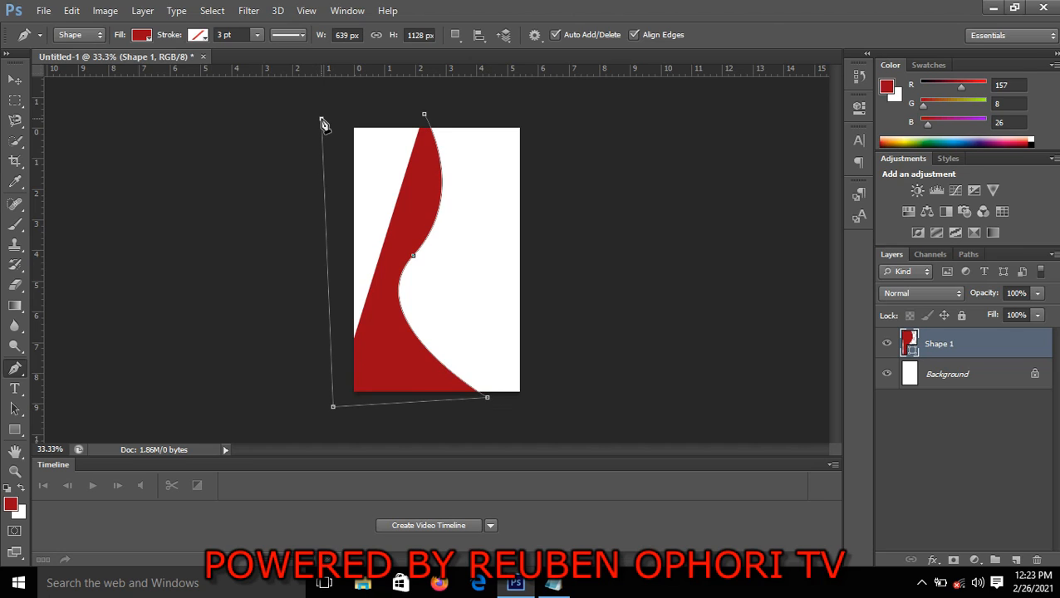
click(424, 115)
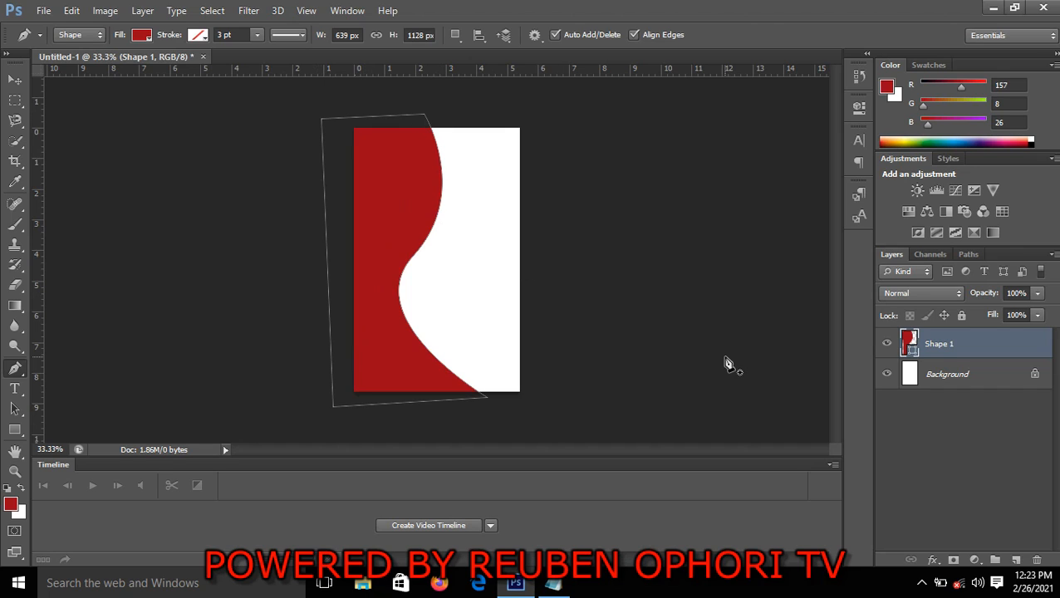
click(14, 79)
click(207, 210)
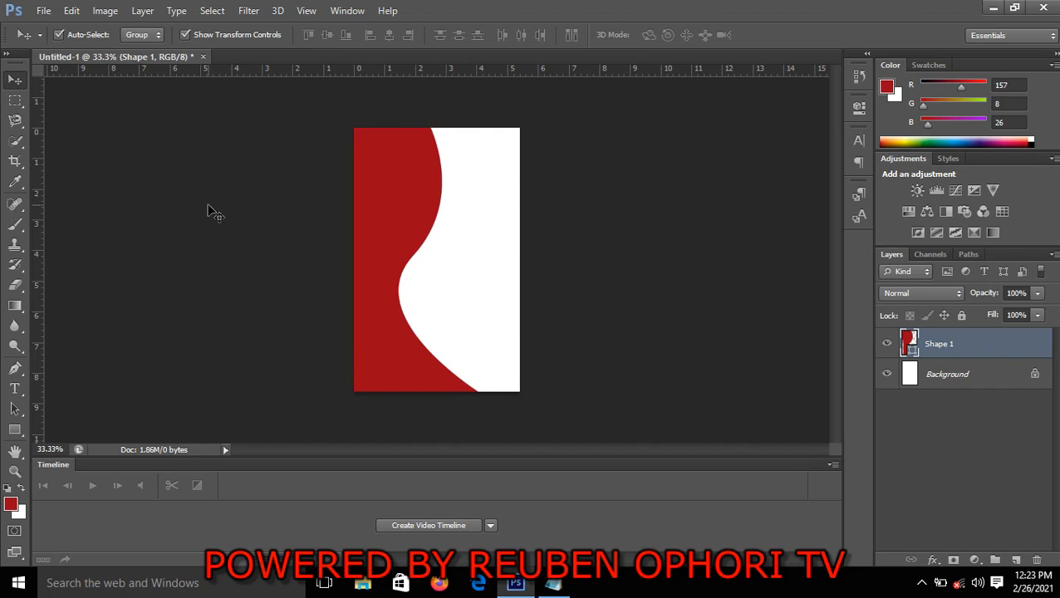
Duplicate the red curved shape's layer and add a Color Overlay effect to the copy
click(391, 273)
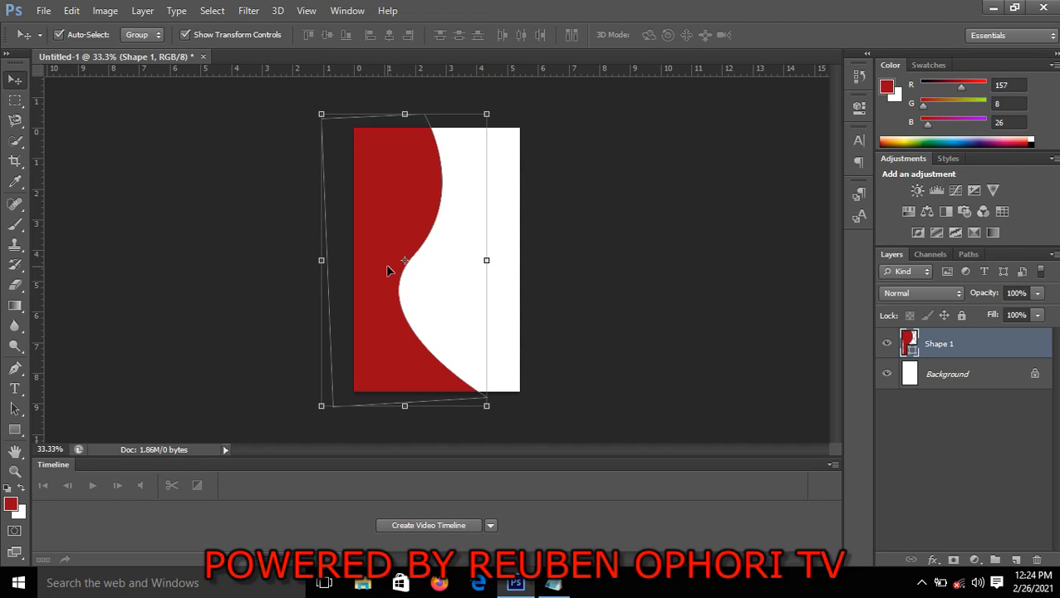
key(ctrl+j)
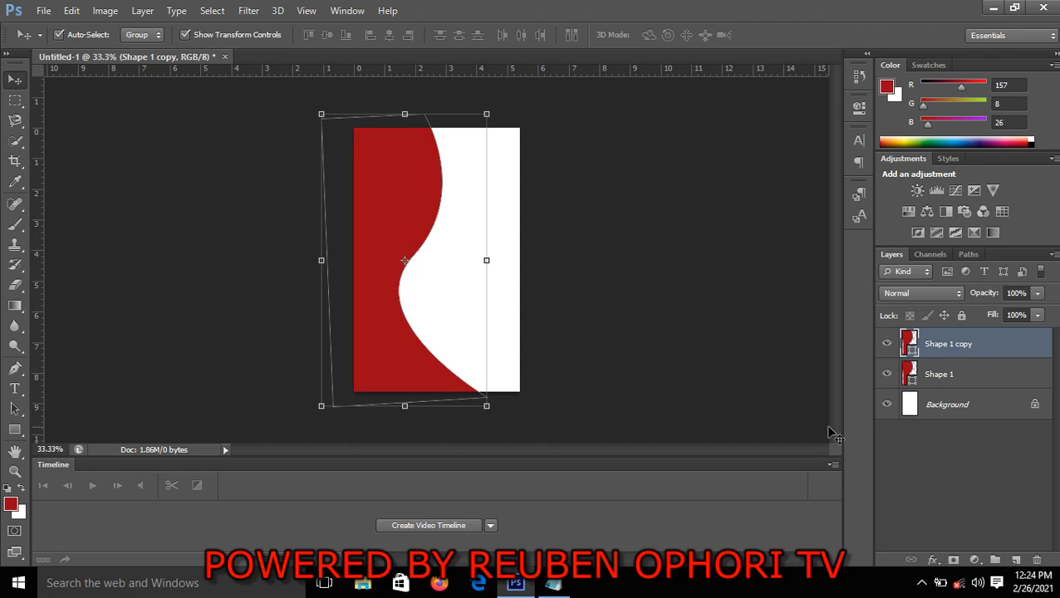
click(932, 560)
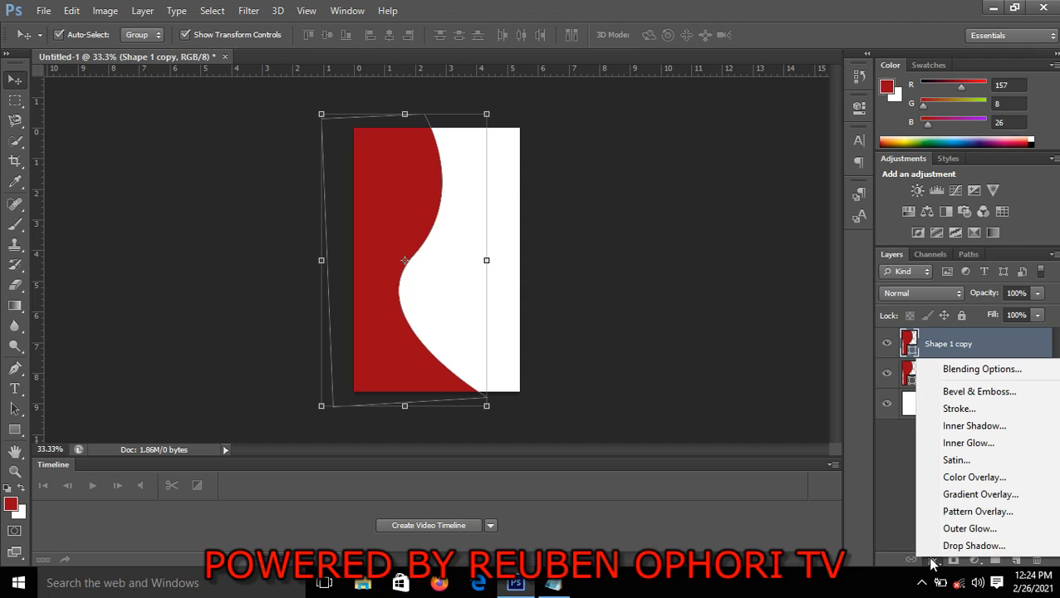
click(973, 478)
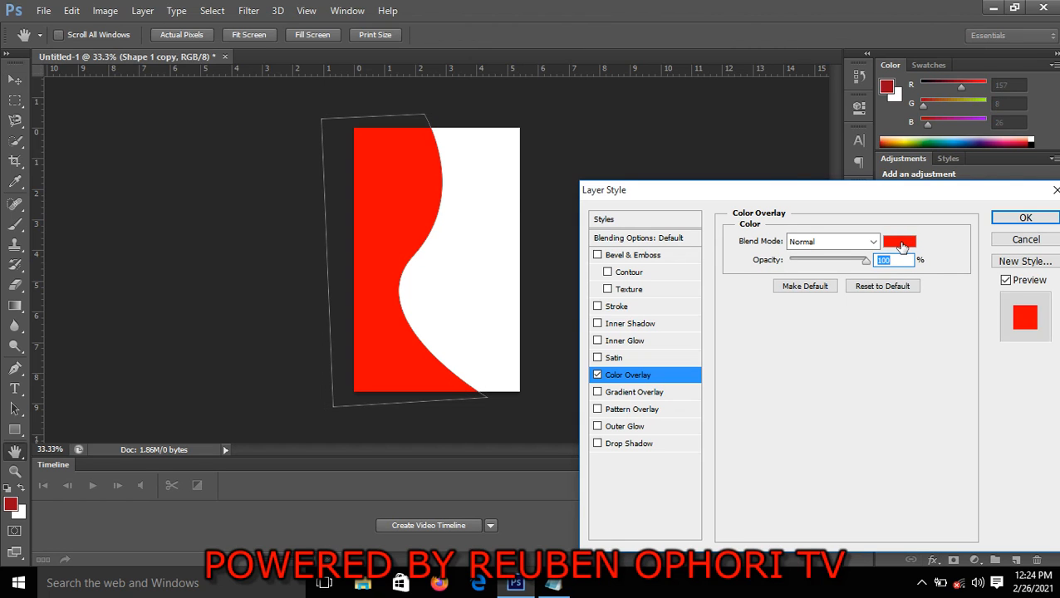
Set the copy's overlay color to ca1529, apply the layer style and deselect the shape
click(900, 242)
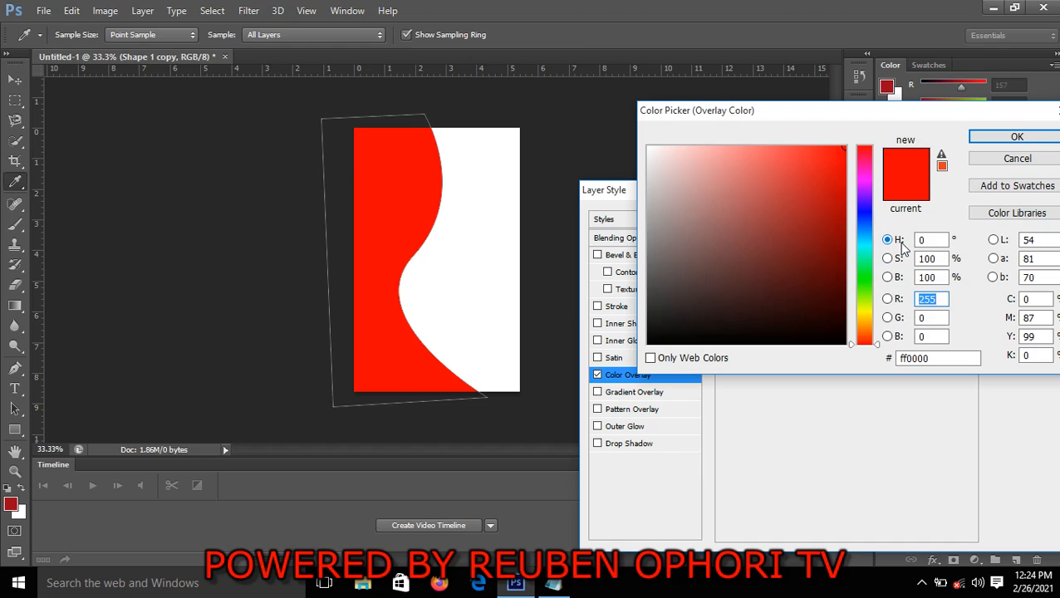
click(940, 358)
click(939, 358)
key(BackSpace)
key(BackSpace)
key(BackSpace)
key(BackSpace)
key(BackSpace)
key(BackSpace)
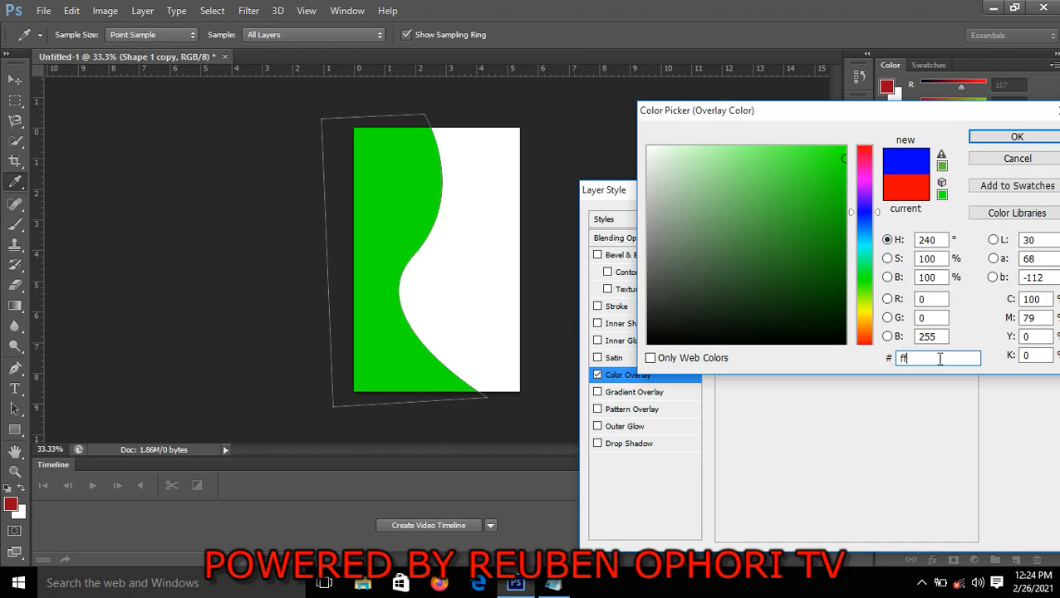
text(c)
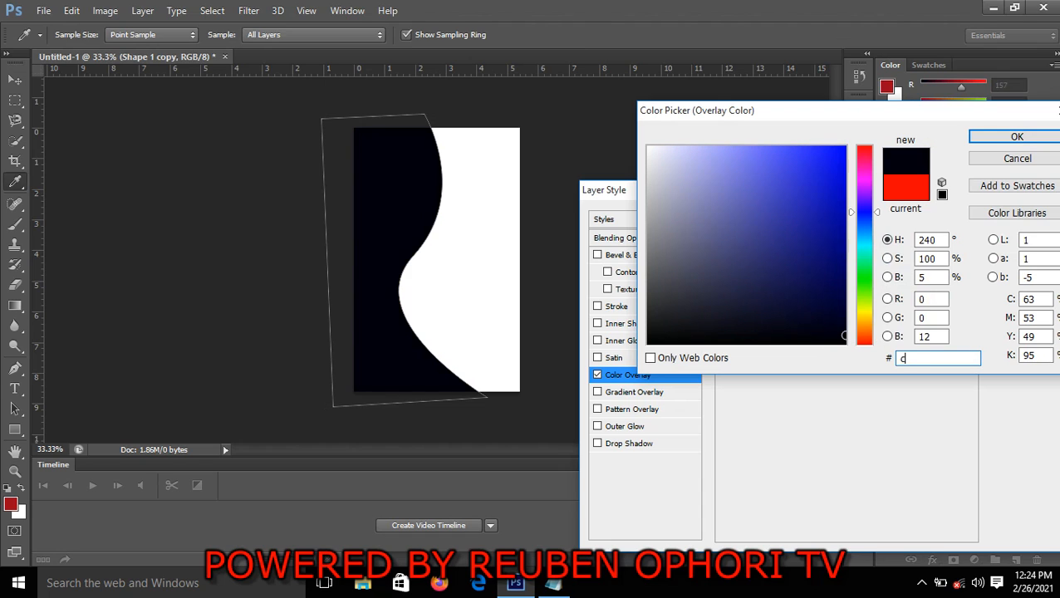
text(a)
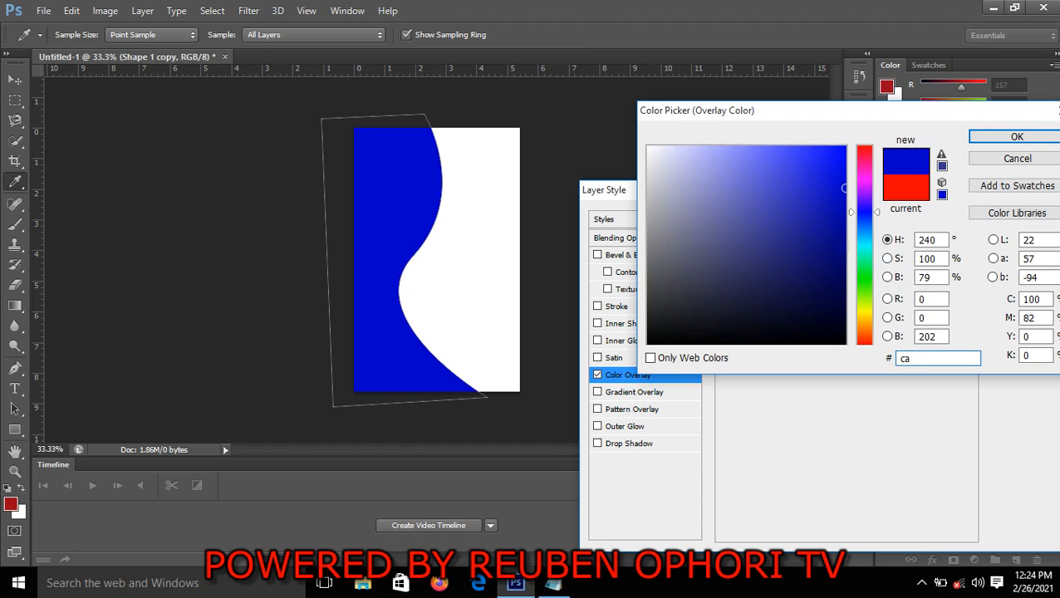
text(1)
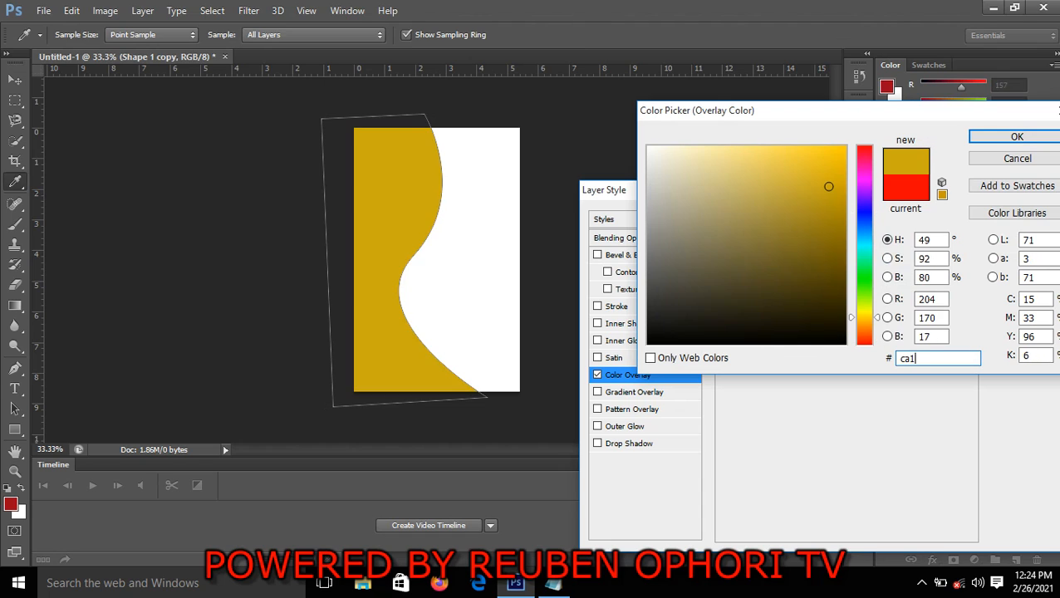
text(529)
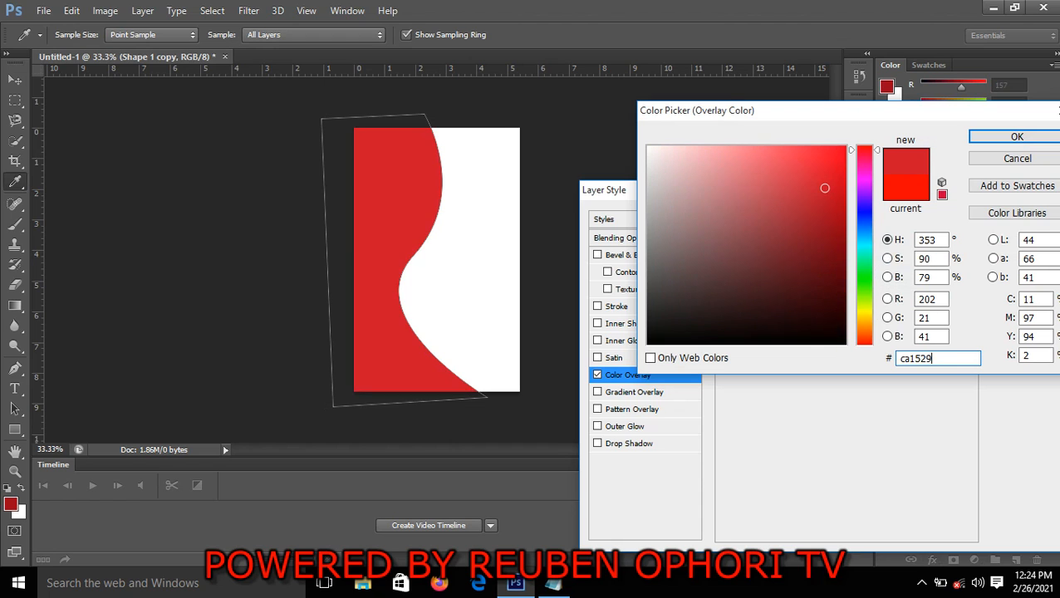
click(1017, 138)
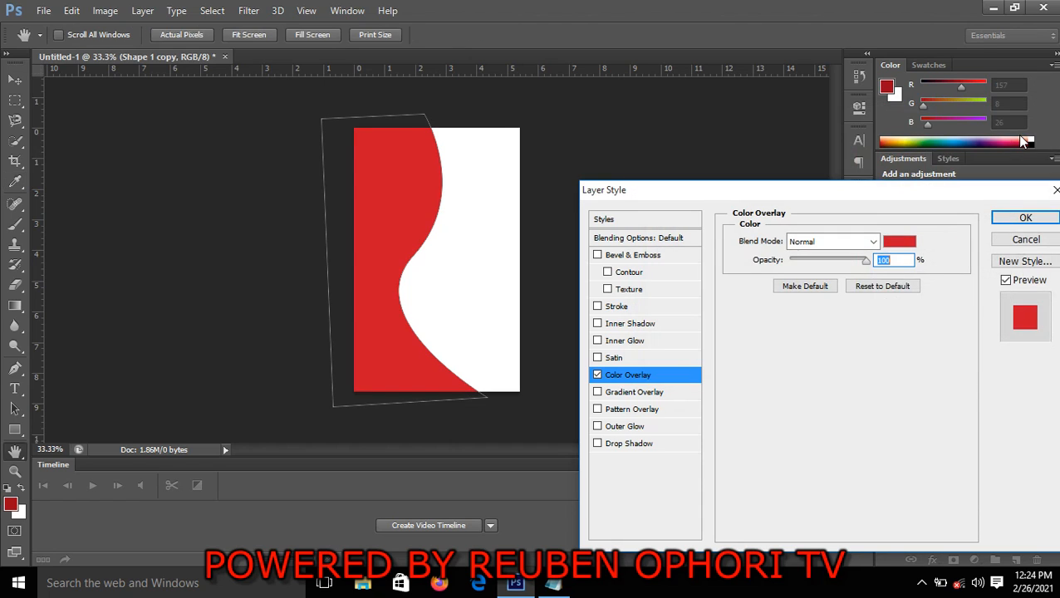
click(1026, 219)
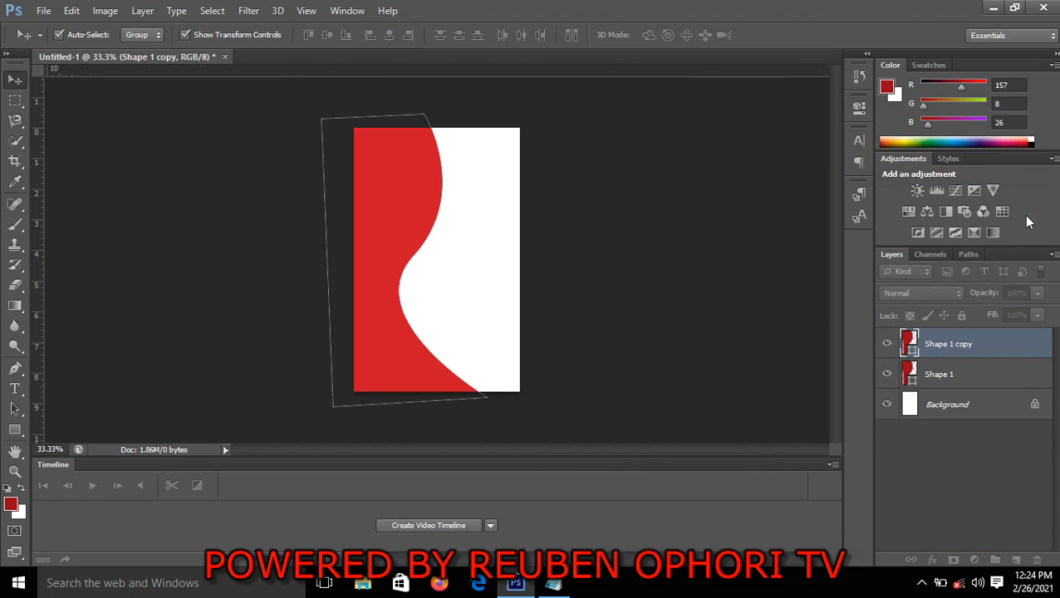
click(798, 308)
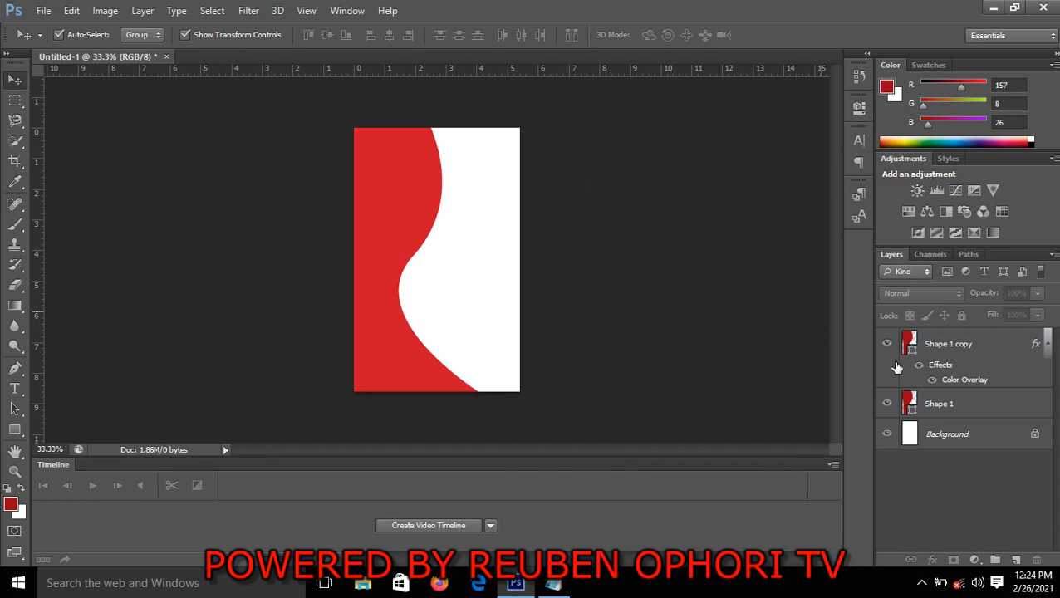
Move the Shape 1 layer above its copy and nudge it left to leave a lighter red band along the curve
click(939, 407)
drag(939, 407, 936, 350)
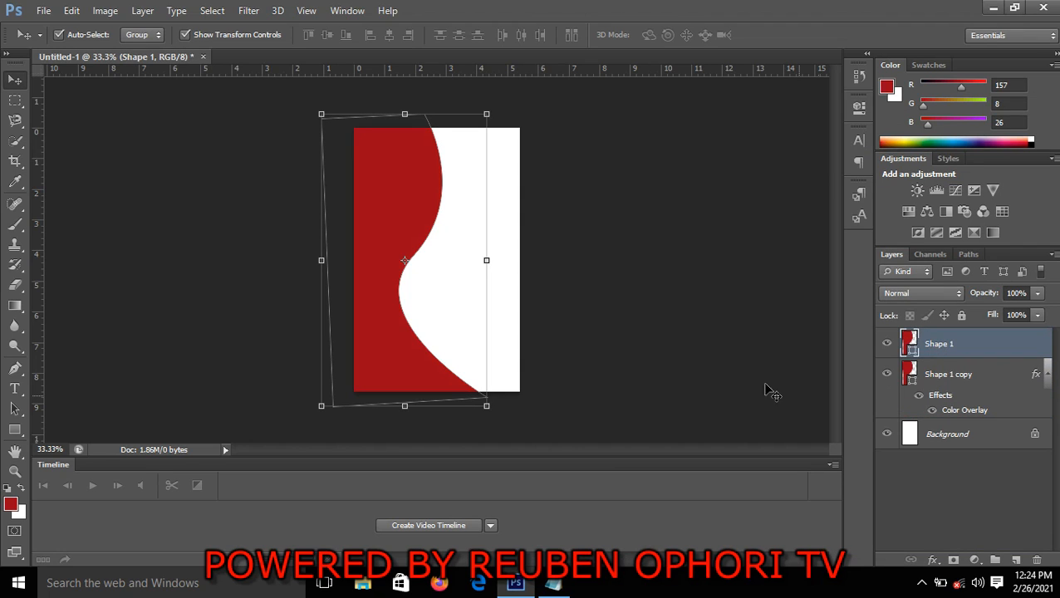
key(shift+Right)
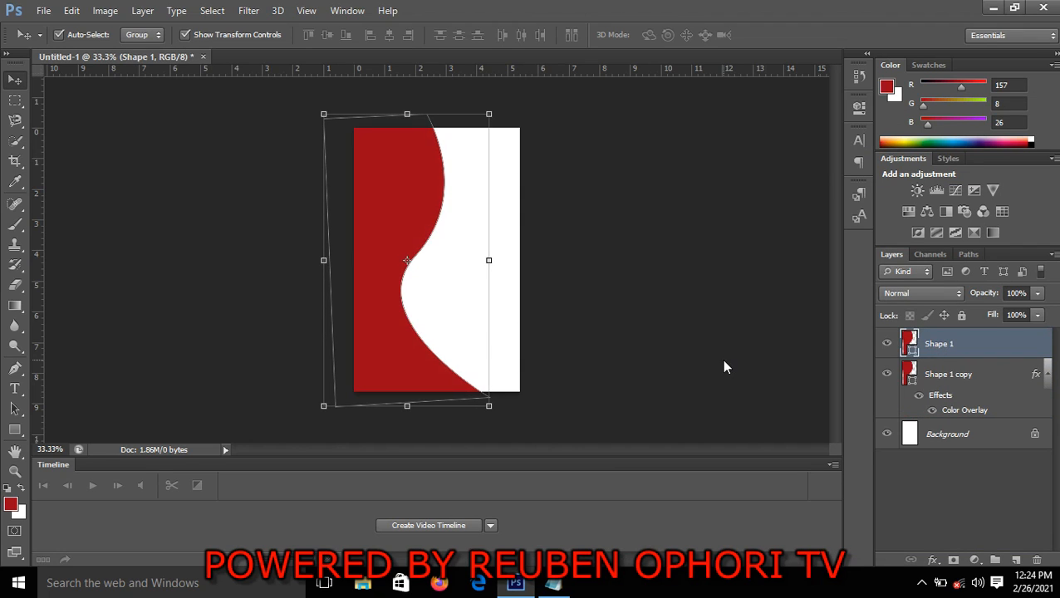
key(shift+Left)
key(shift+Left)
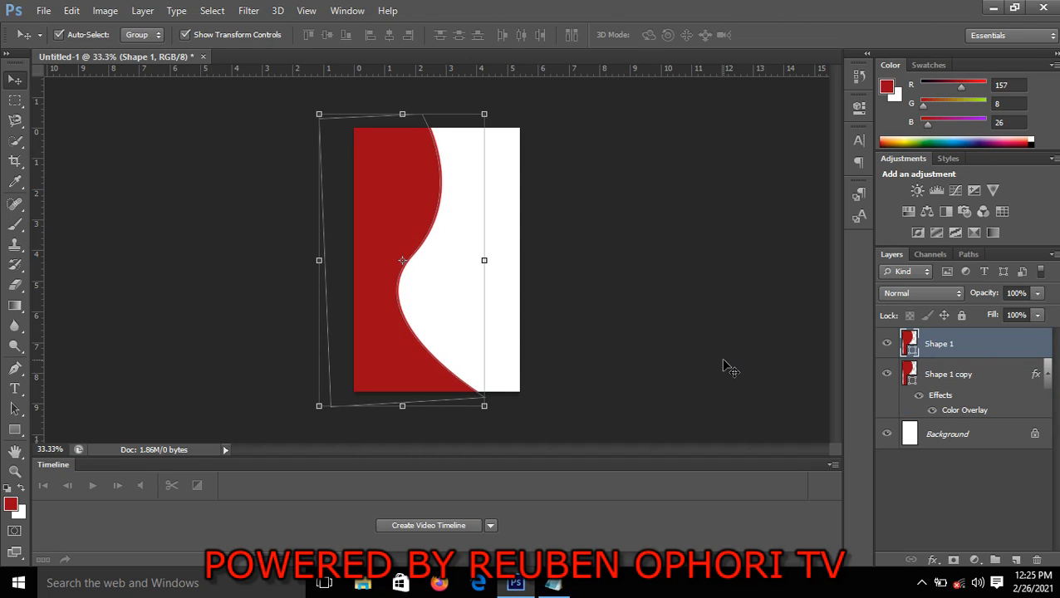
key(shift+Left)
key(shift+Left)
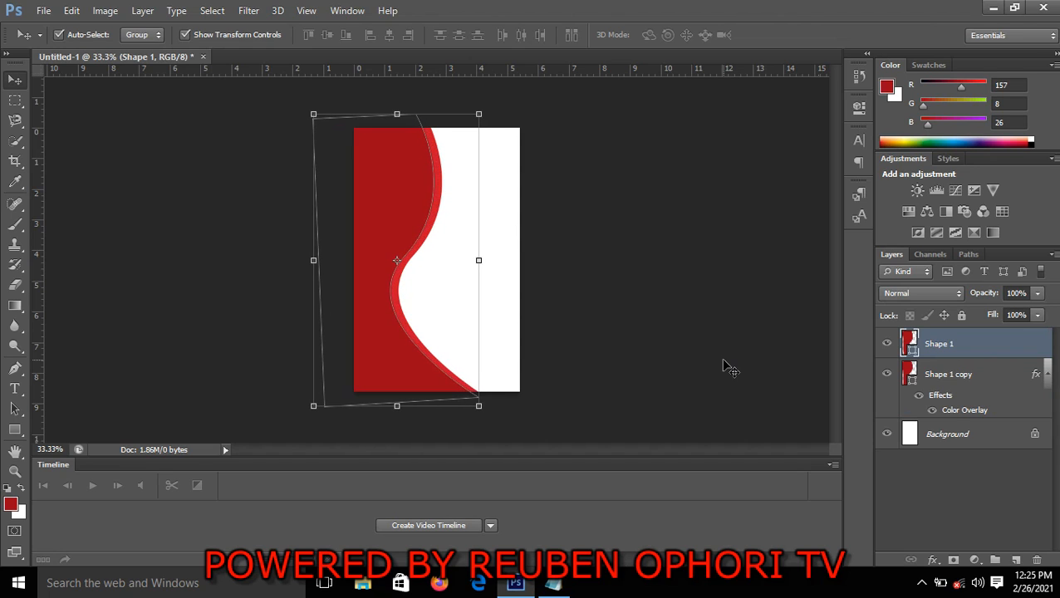
key(shift+Left)
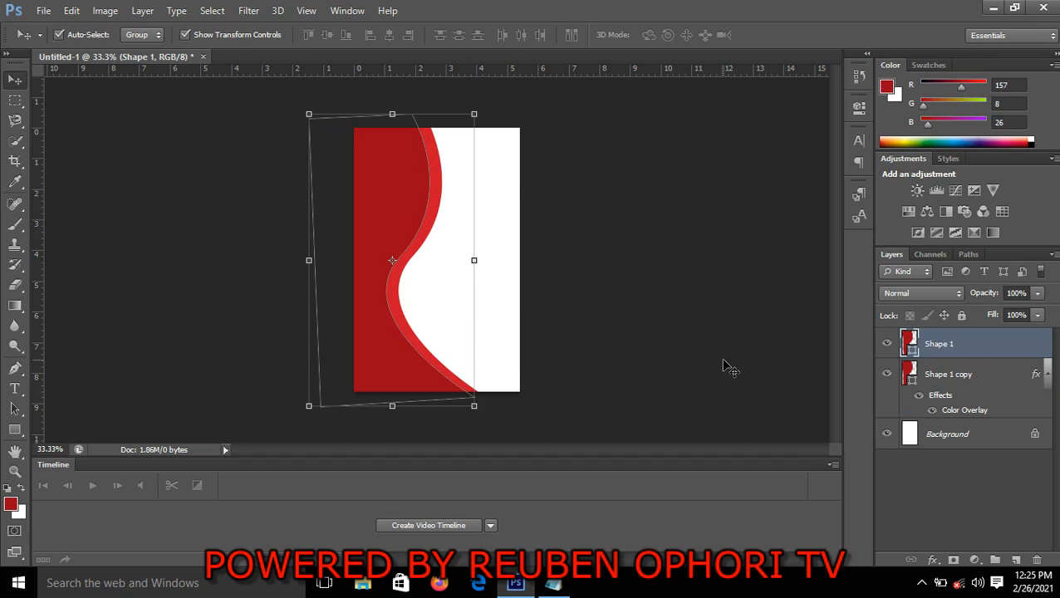
key(shift+Left)
click(723, 365)
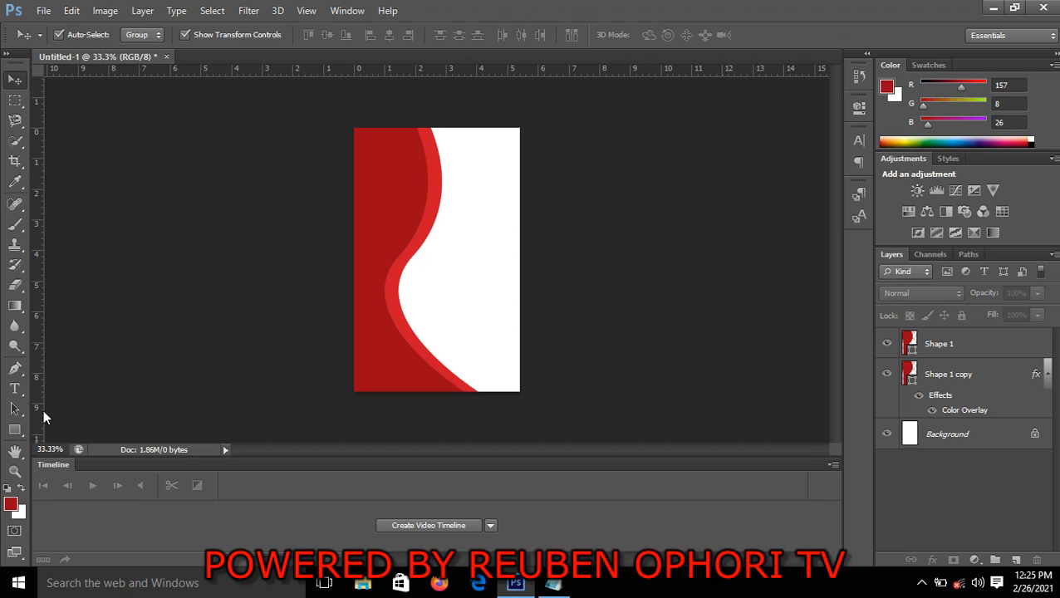
Draw a rounded red Pen shape, about 590 × 523 px, over the card's upper-left area and deselect it
click(15, 368)
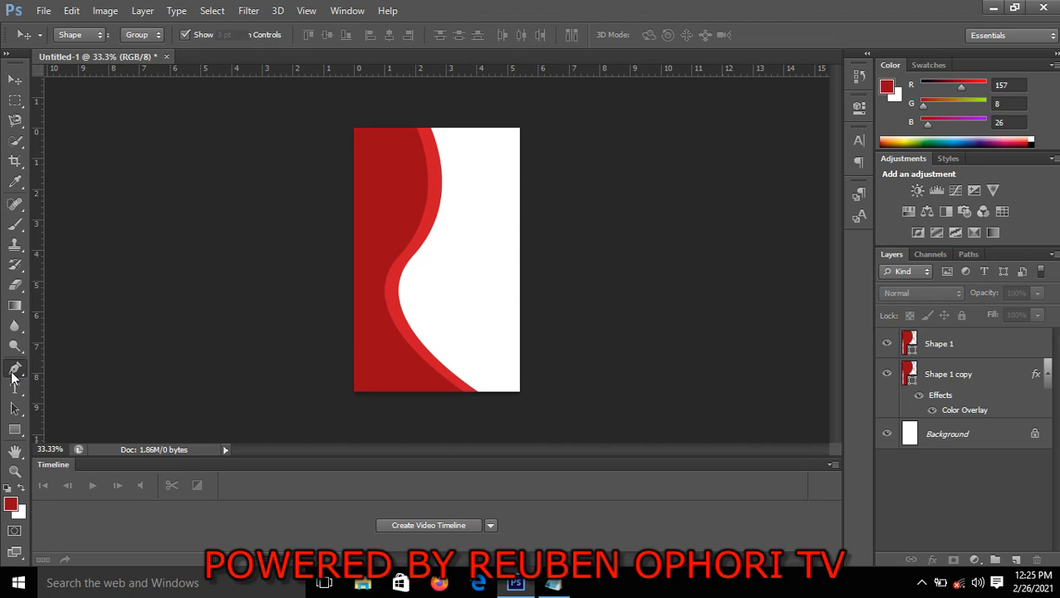
click(466, 118)
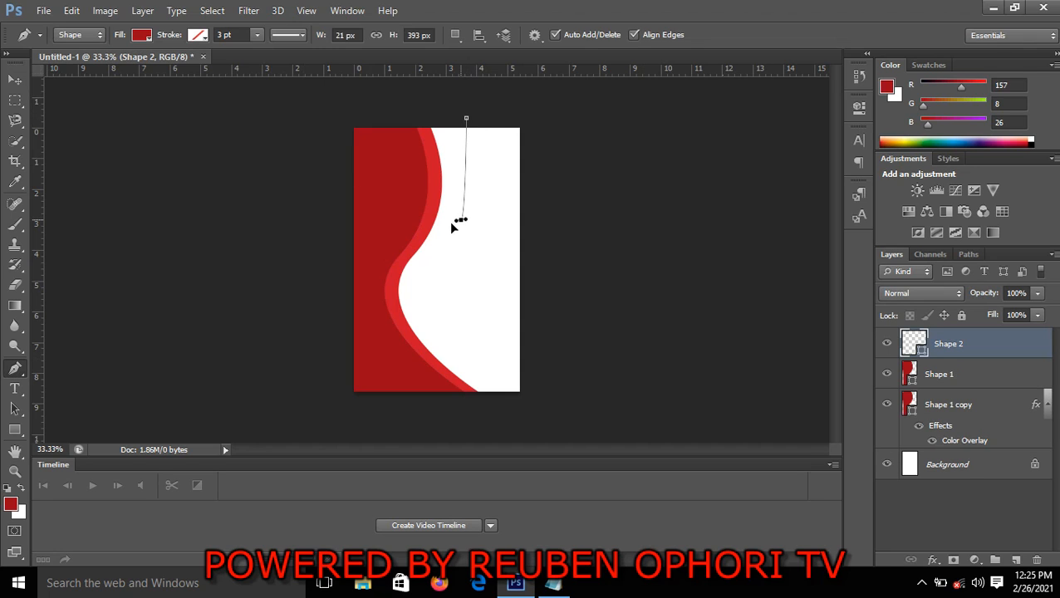
drag(461, 220, 408, 283)
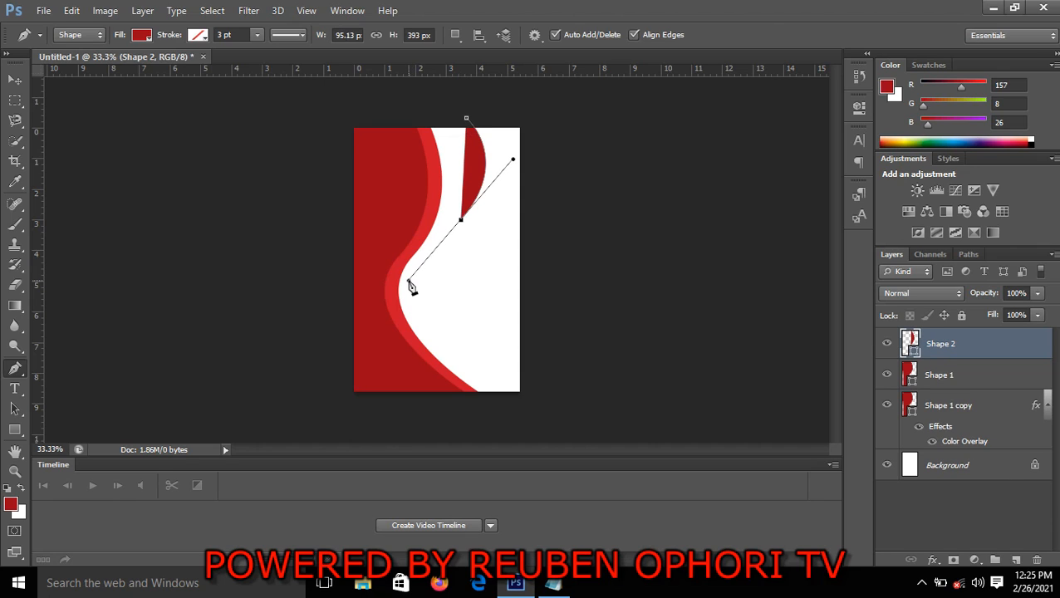
click(333, 227)
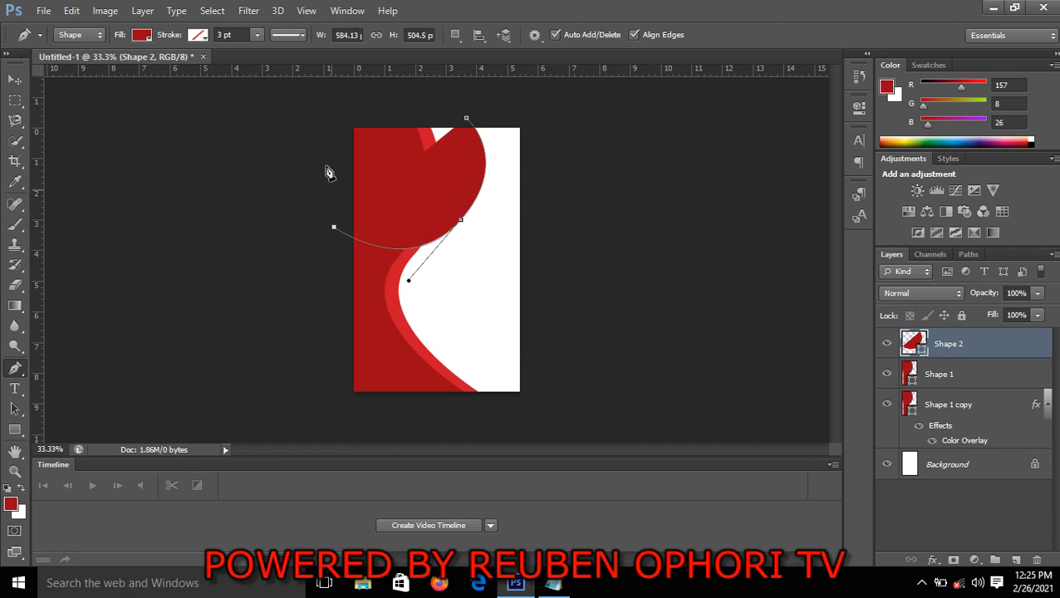
click(332, 113)
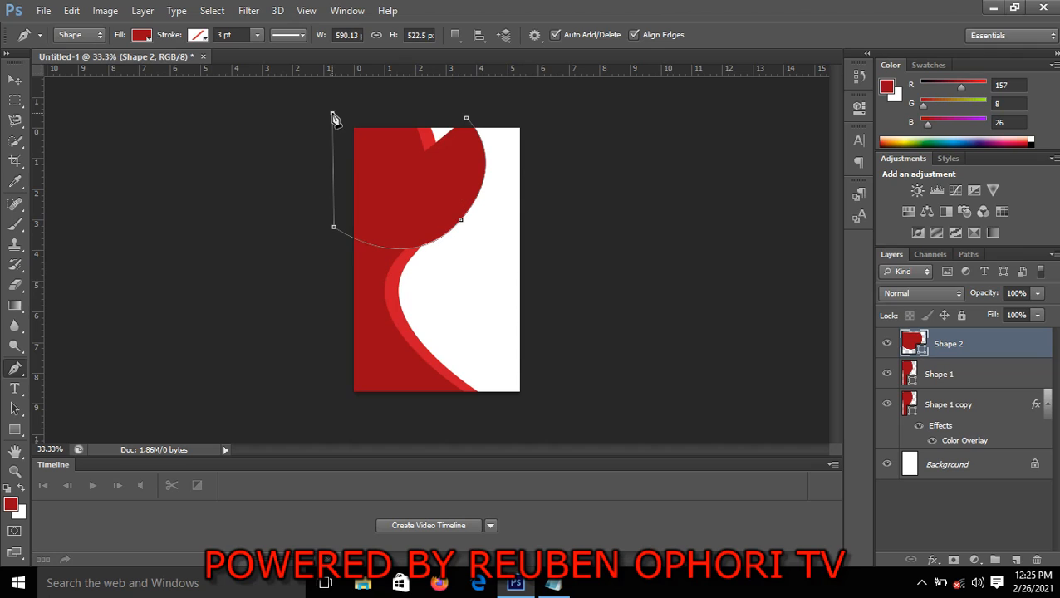
click(467, 121)
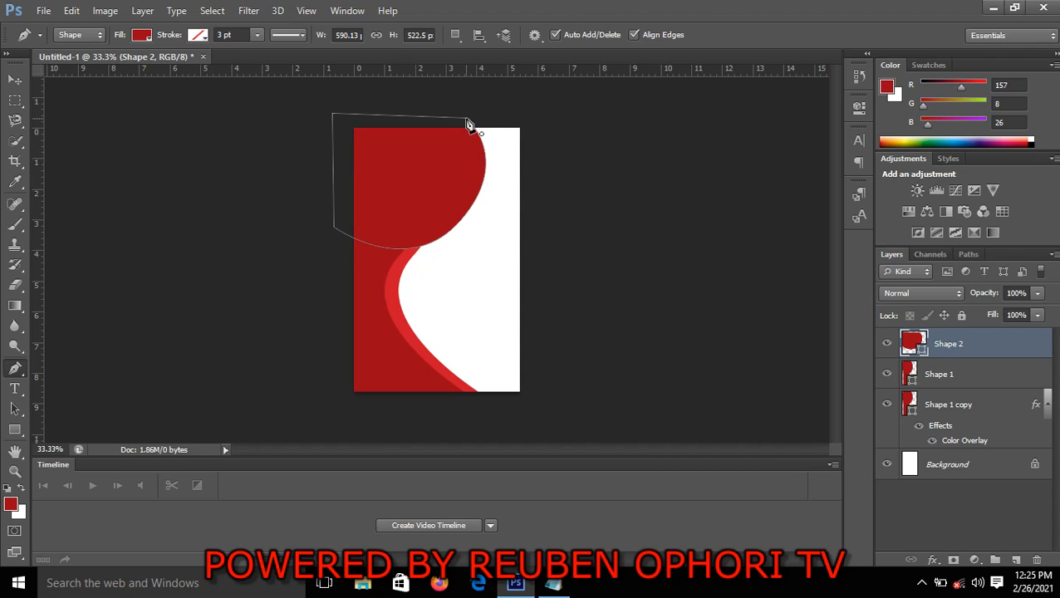
click(11, 88)
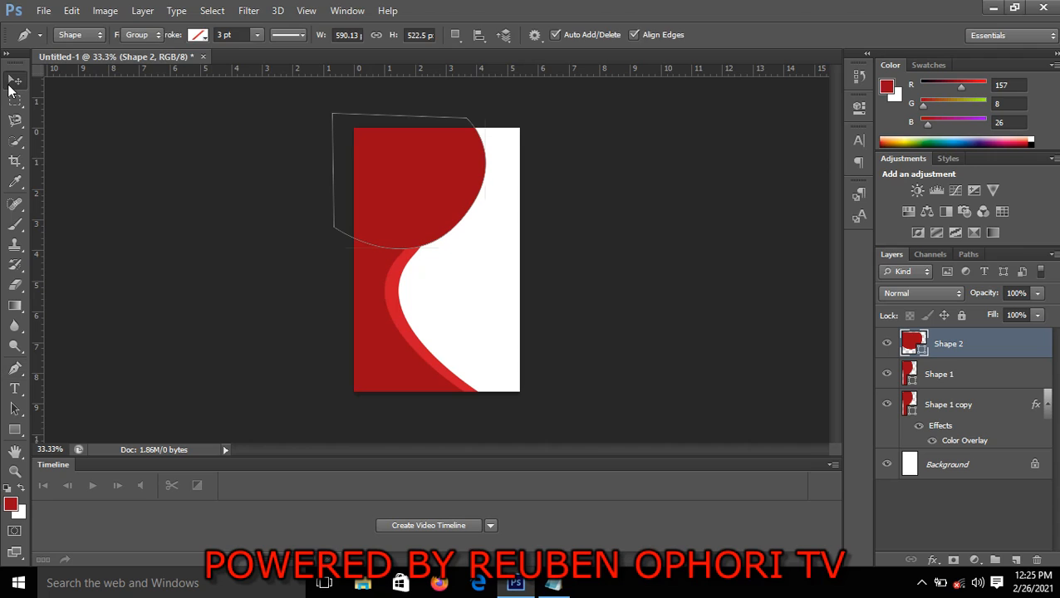
click(656, 341)
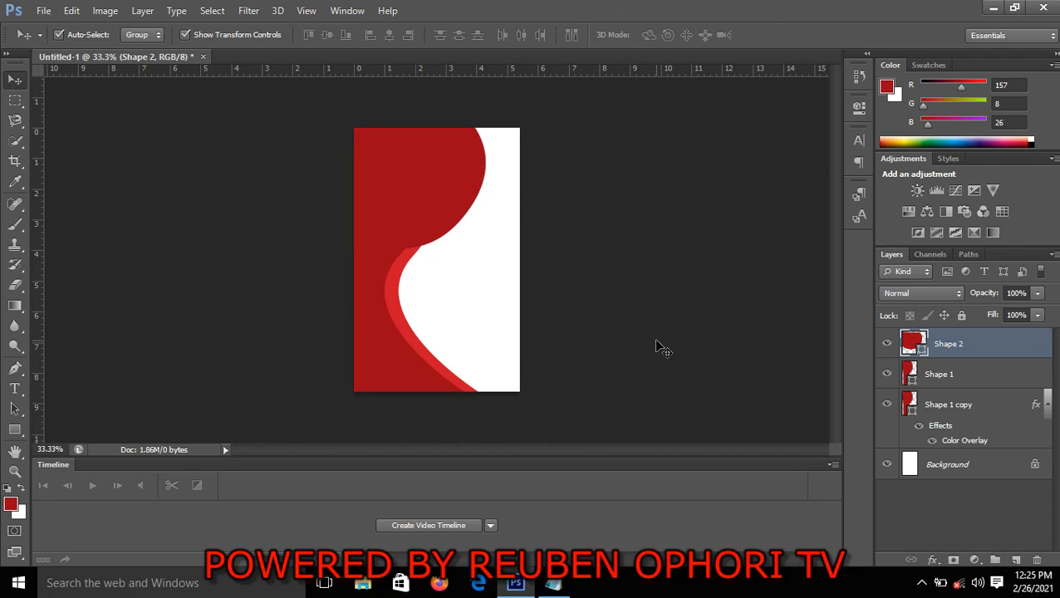
Move the Shape 2 layer directly above the Background and add a Color Overlay effect to it
click(951, 347)
drag(951, 347, 944, 450)
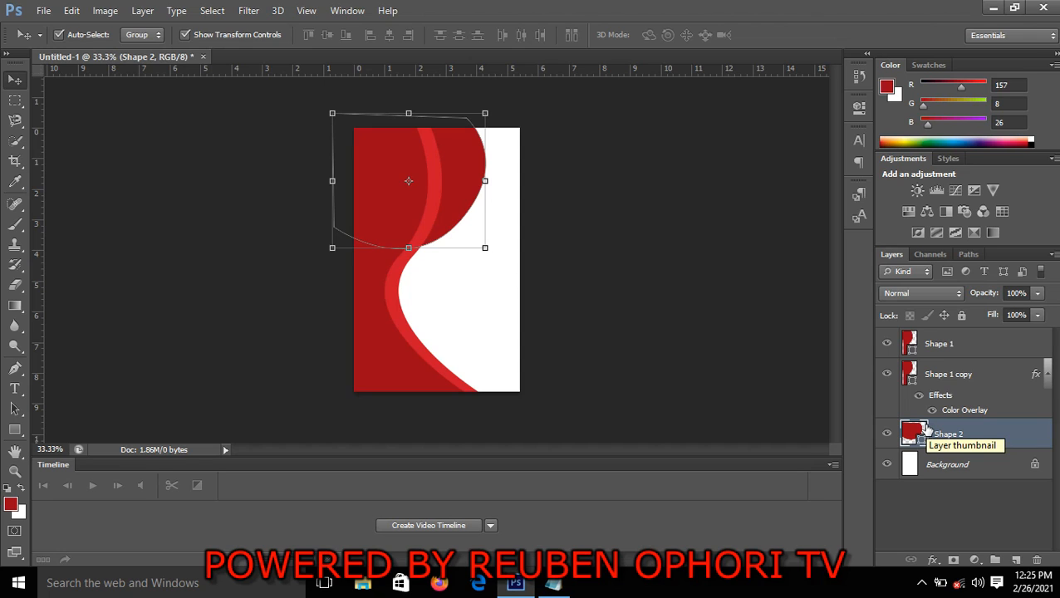
click(933, 561)
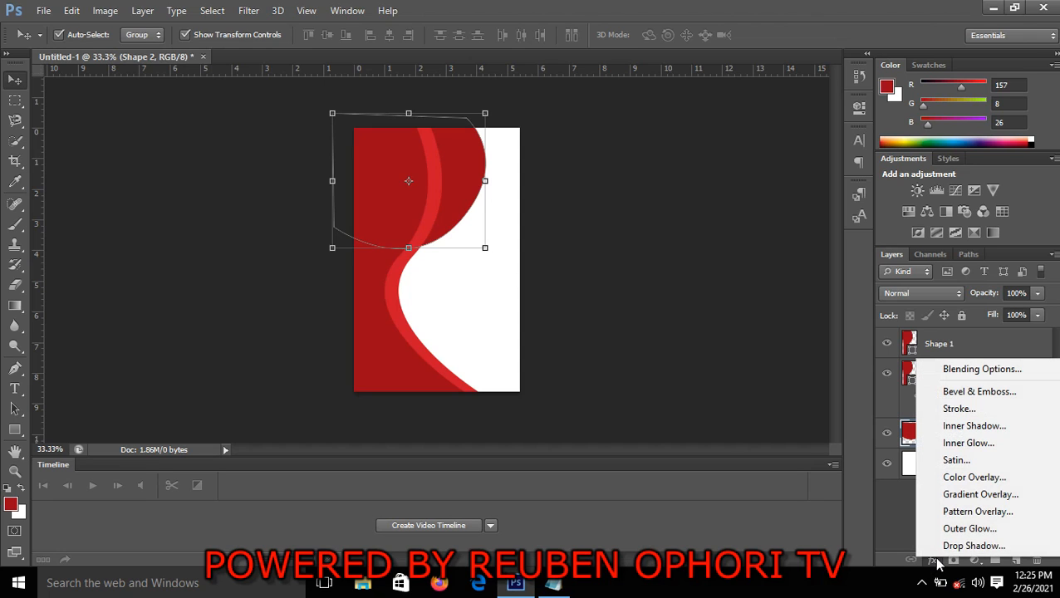
click(968, 478)
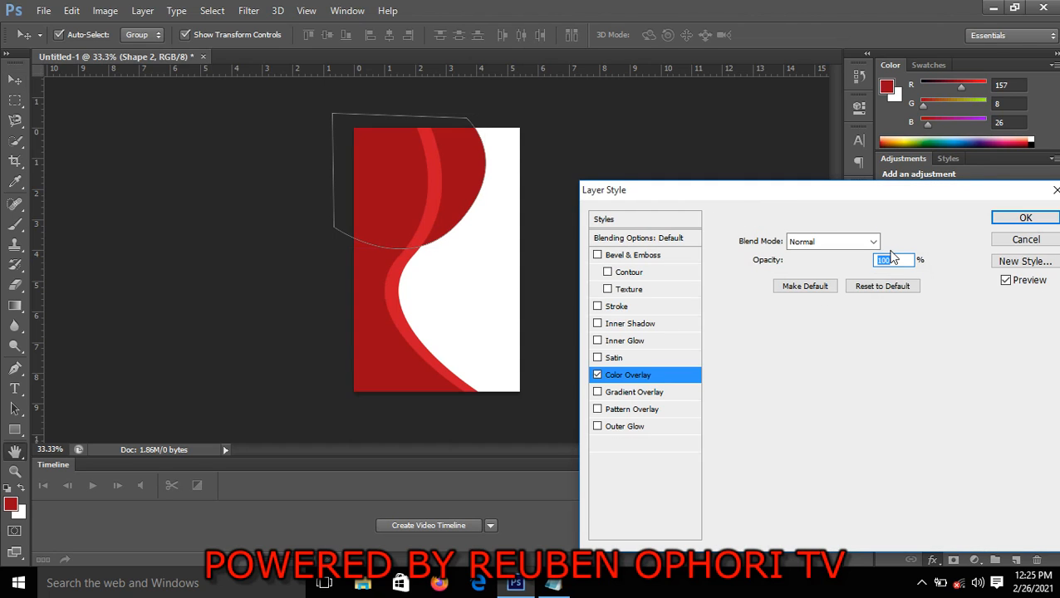
Set Shape 2's overlay color to 9e2831 and apply the layer style
click(896, 243)
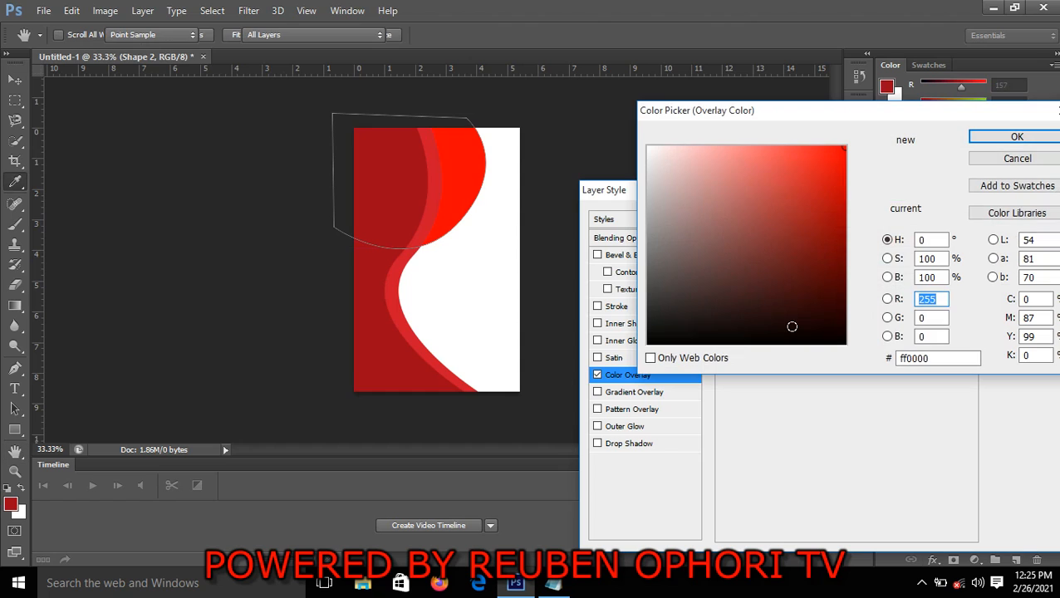
click(931, 357)
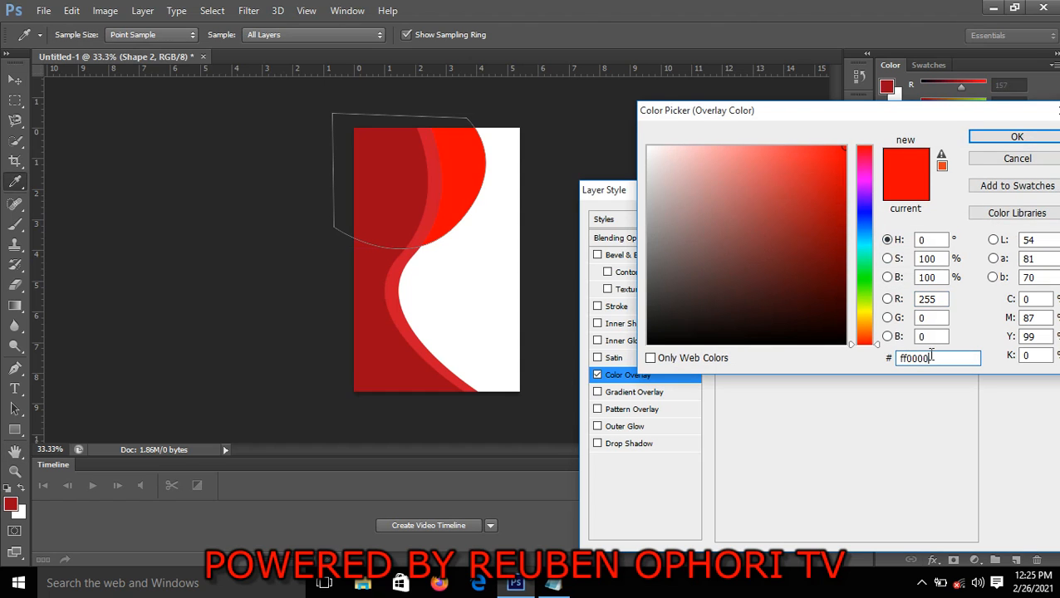
key(BackSpace)
key(BackSpace)
key(BackSpace)
key(BackSpace)
key(BackSpace)
key(BackSpace)
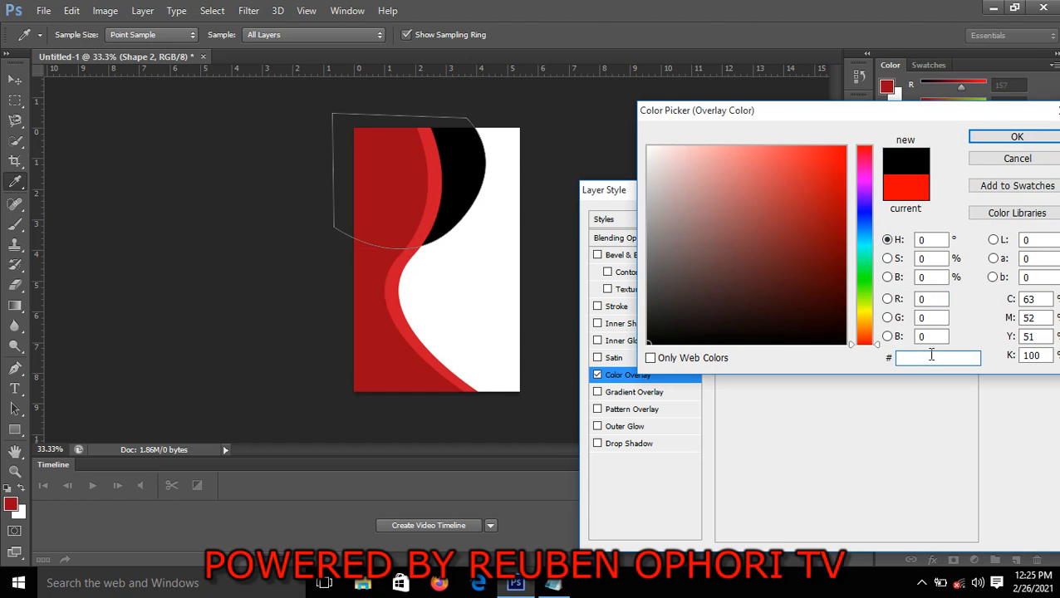
text(9)
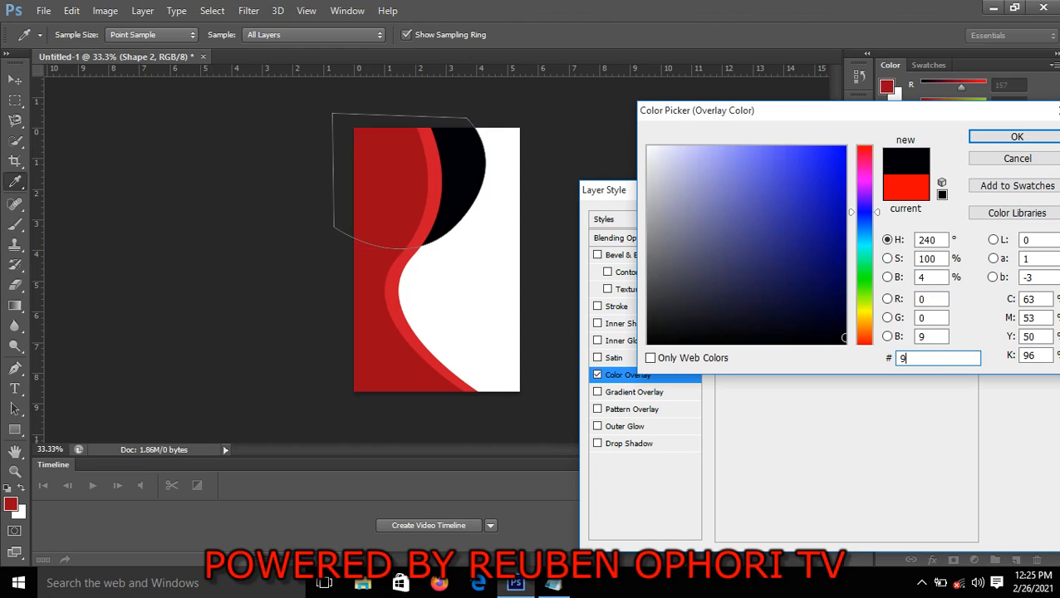
text(e)
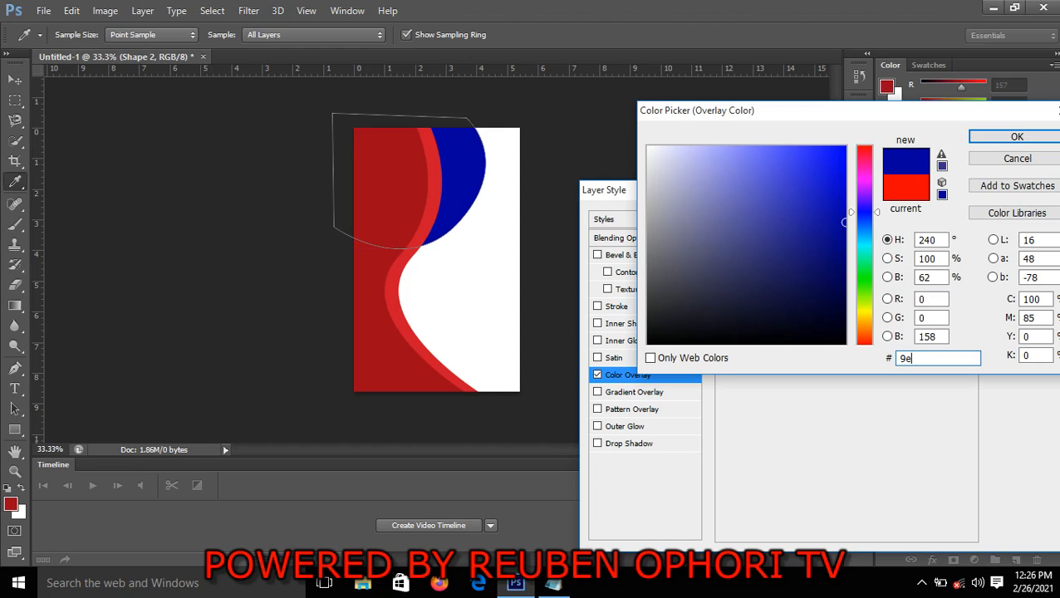
text(2)
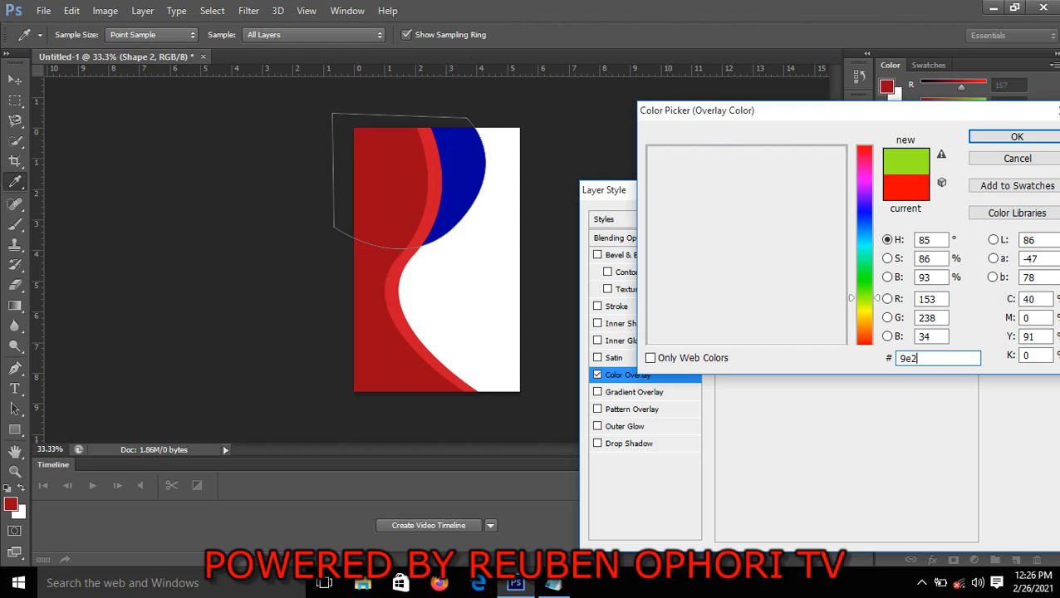
text(831)
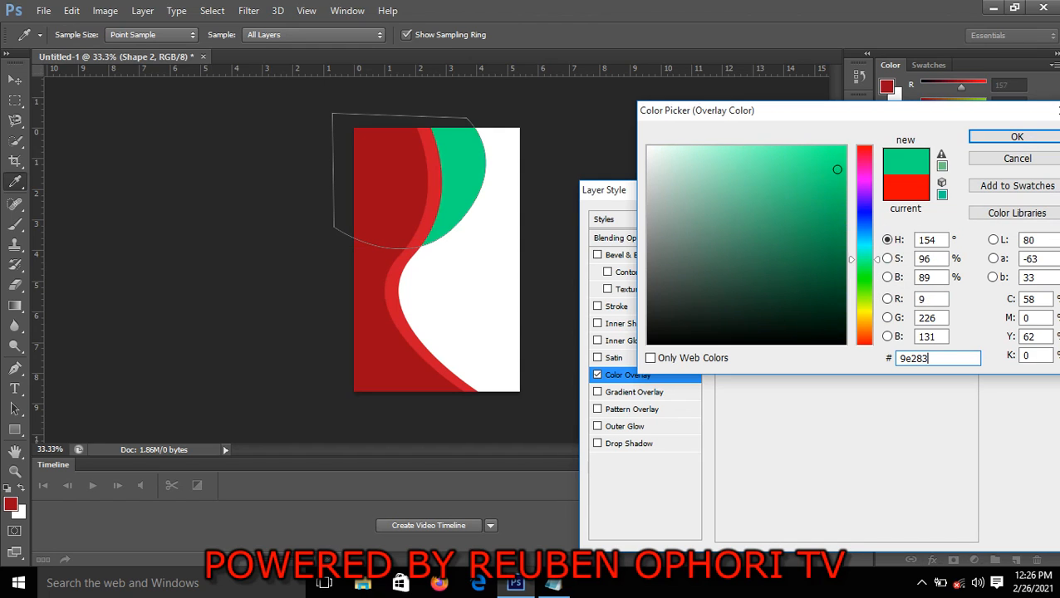
click(1013, 136)
click(1024, 217)
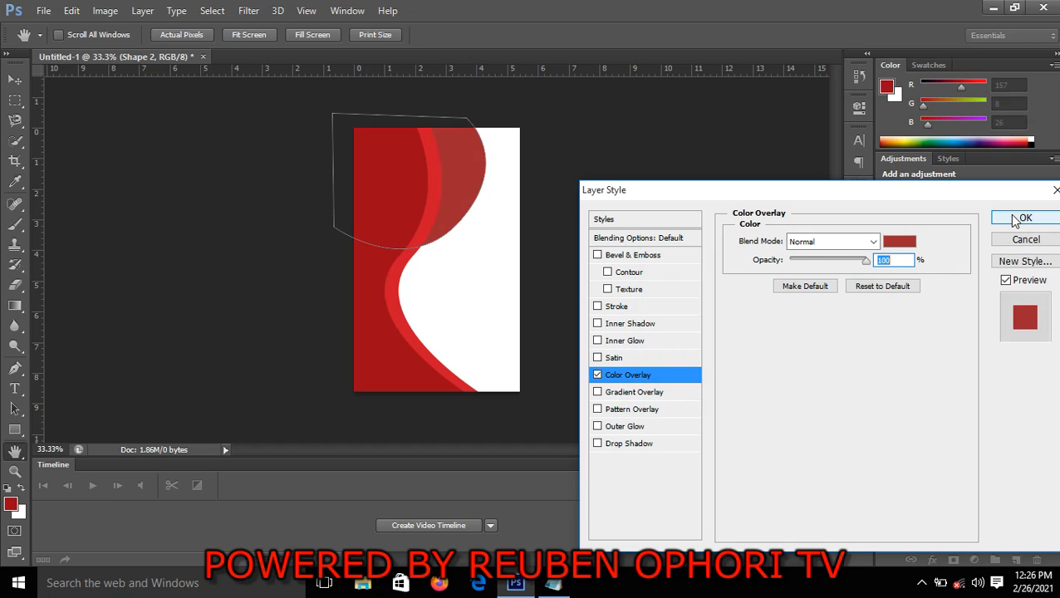
Nudge Shape 2 left and slightly down to narrow the muted red band beside the upper curve, and deselect it
key(v)
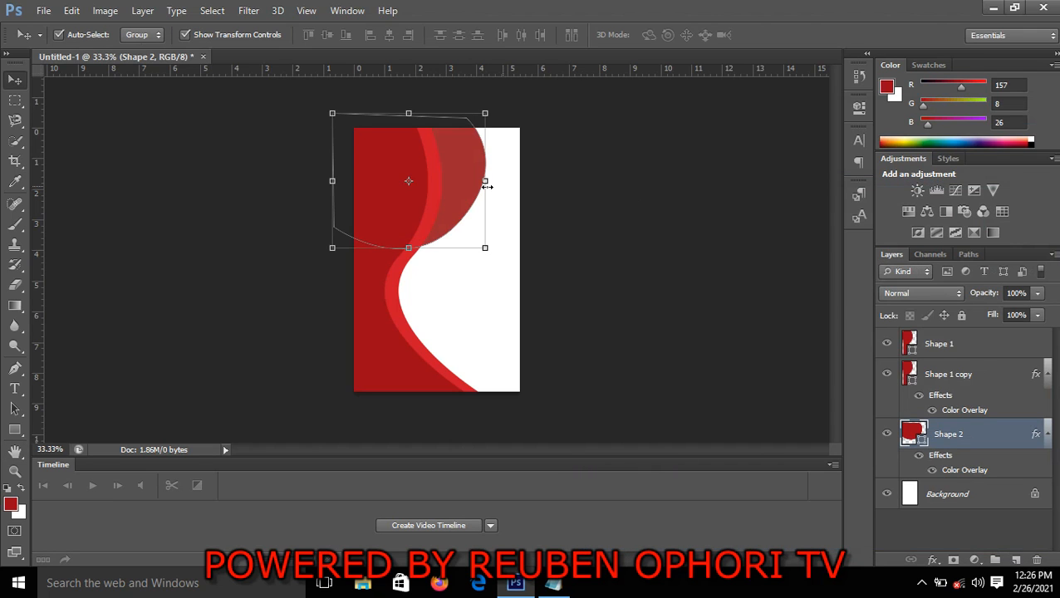
key(Left)
key(Left)
key(Left)
key(Left)
key(Left)
key(Left)
key(Left)
key(Left)
key(Left)
key(Left)
key(Left)
key(Left)
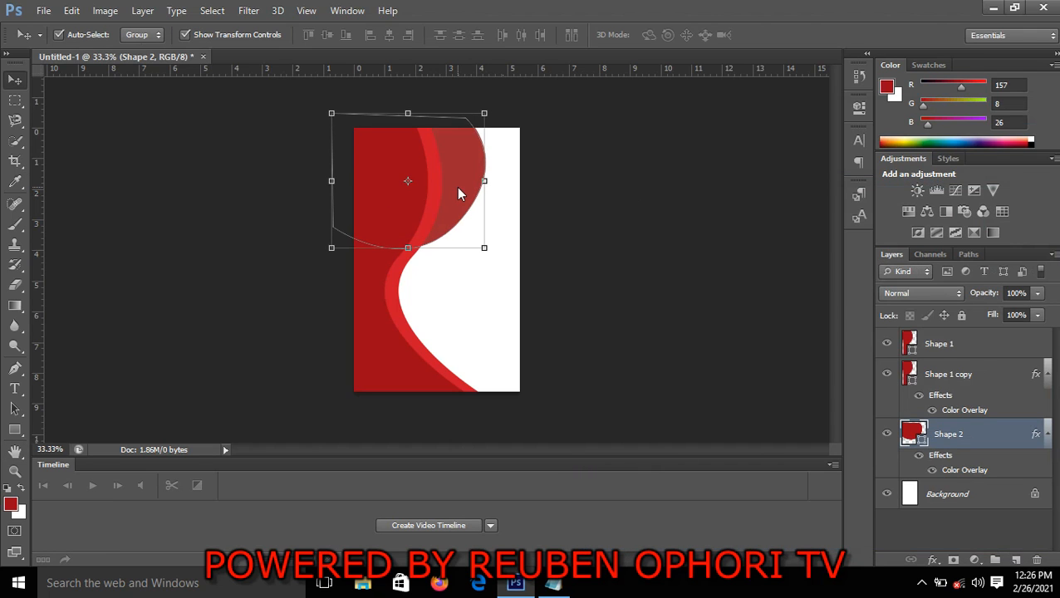
key(Left)
key(Left)
key(Left)
key(Left)
key(Left)
key(Left)
key(Left)
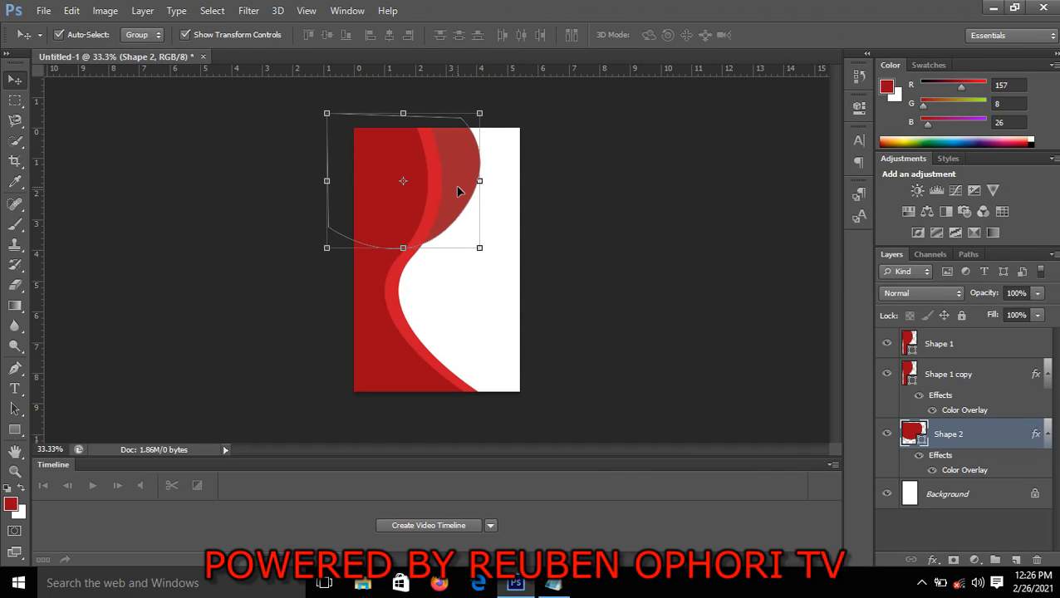
key(Left)
key(Left)
key(Left)
key(Left)
key(Left)
key(Left)
key(Left)
key(Left)
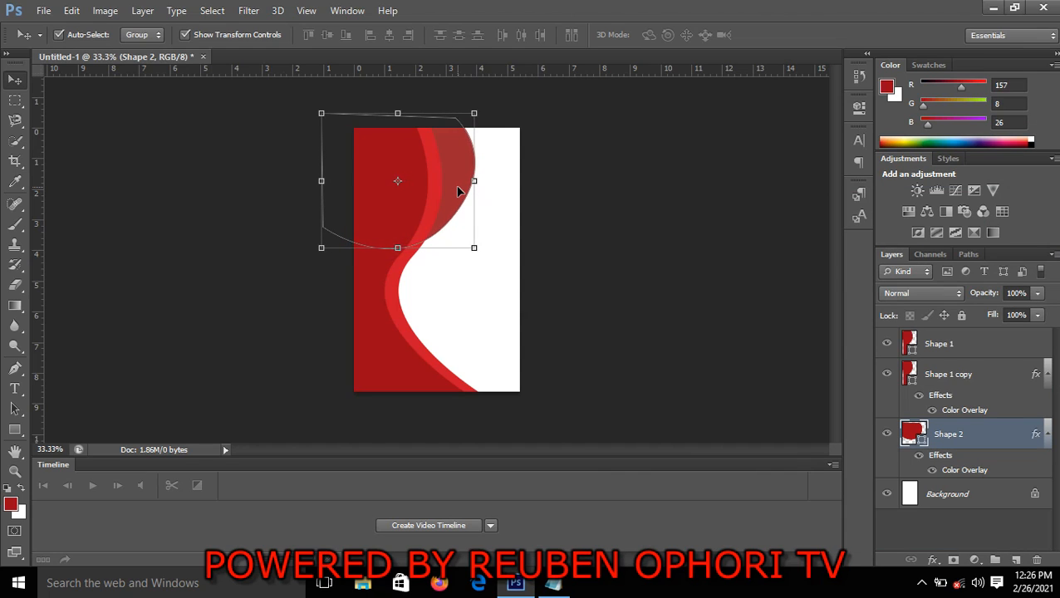
key(Left)
key(Left)
key(Left)
key(Left)
key(Left)
key(Left)
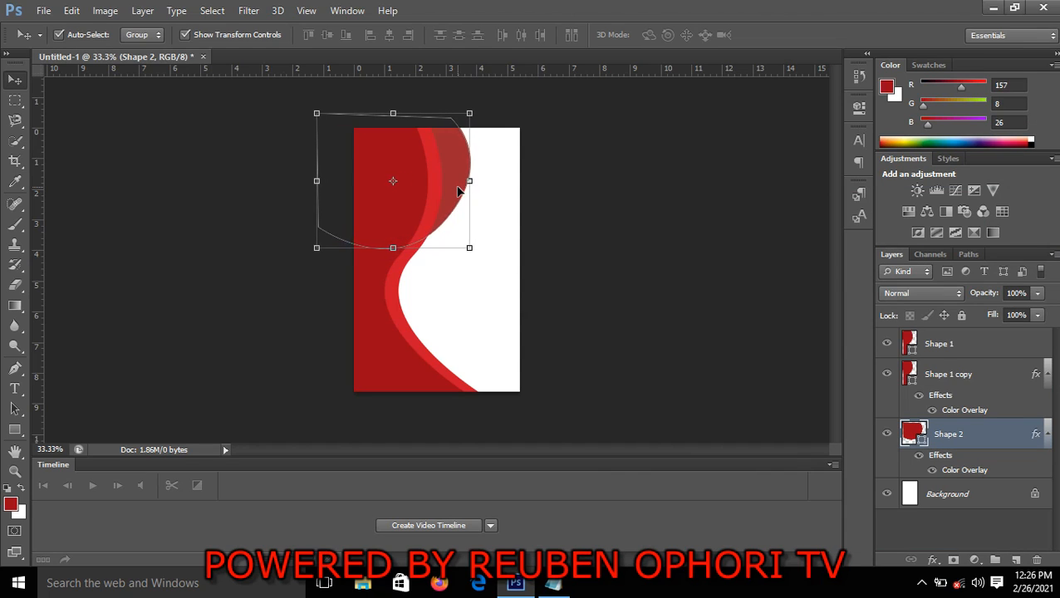
key(Left)
key(Left)
key(Left)
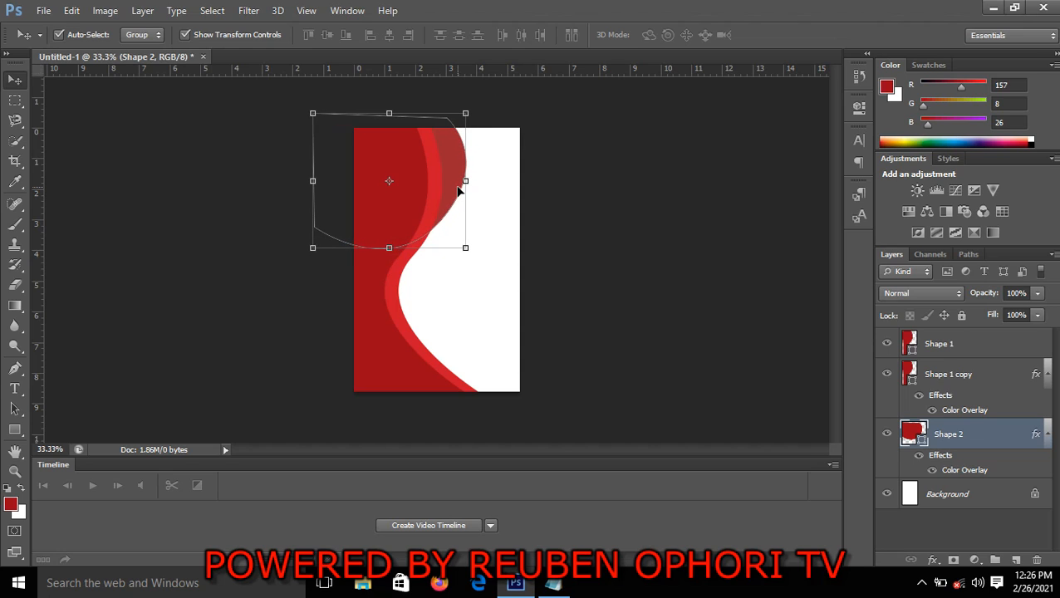
key(Down)
key(Down)
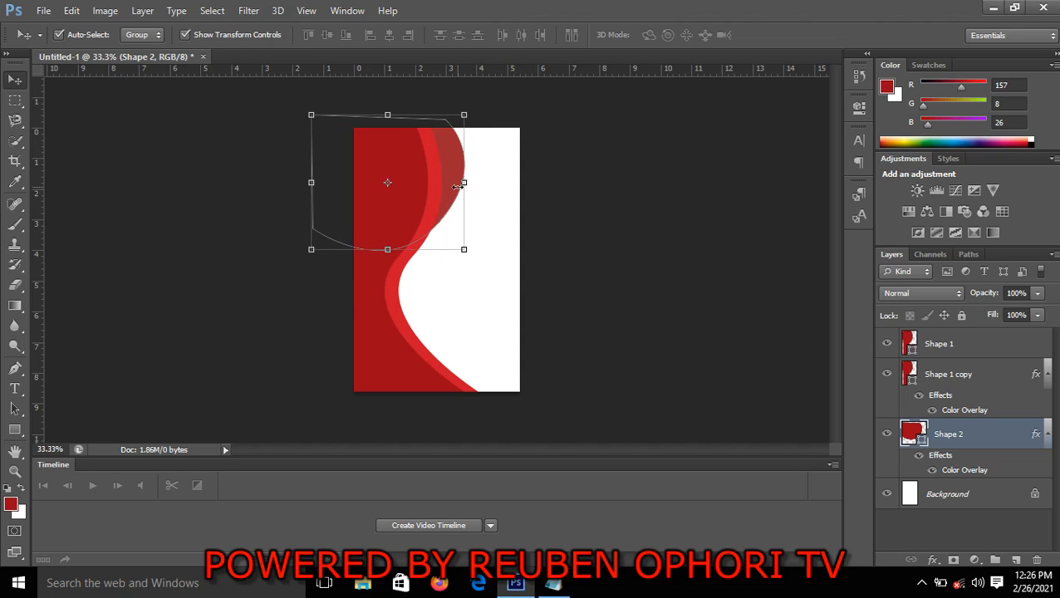
key(Left)
key(Left)
key(Left)
key(Left)
key(Left)
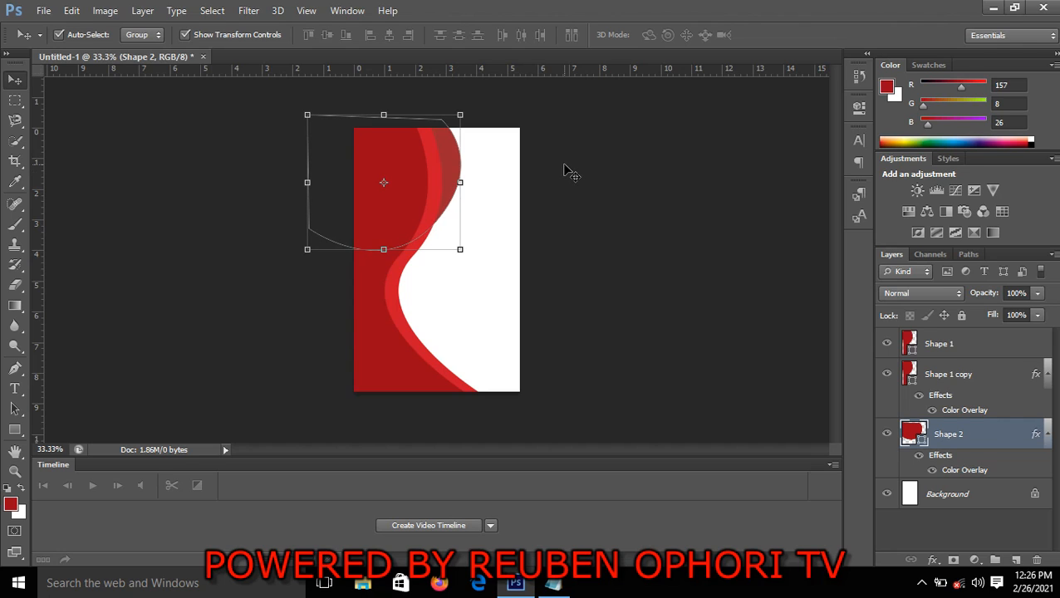
click(605, 198)
Fine-tune Shape 2 a little further down and left so its edge meets the lighter red curve, and deselect it
click(449, 177)
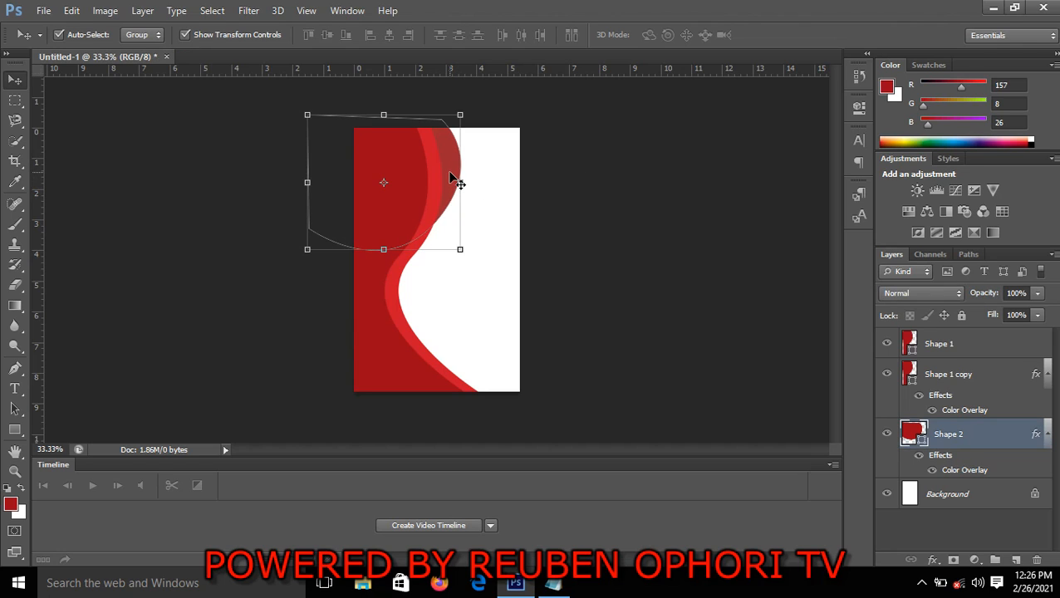
key(Down)
key(Down)
key(Down)
key(Down)
key(Down)
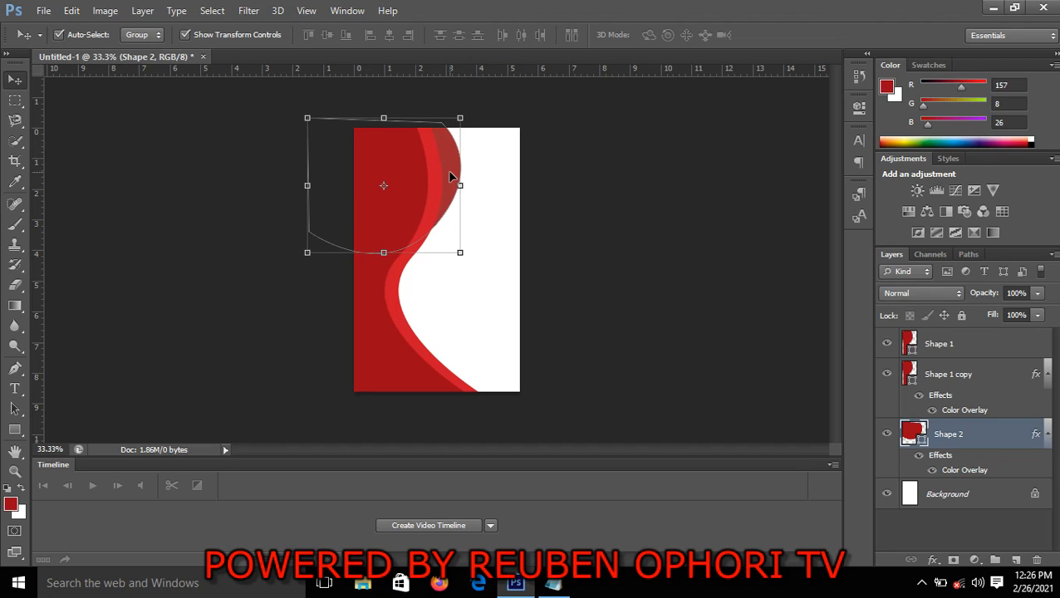
key(Left)
key(Left)
key(Left)
key(Left)
key(Left)
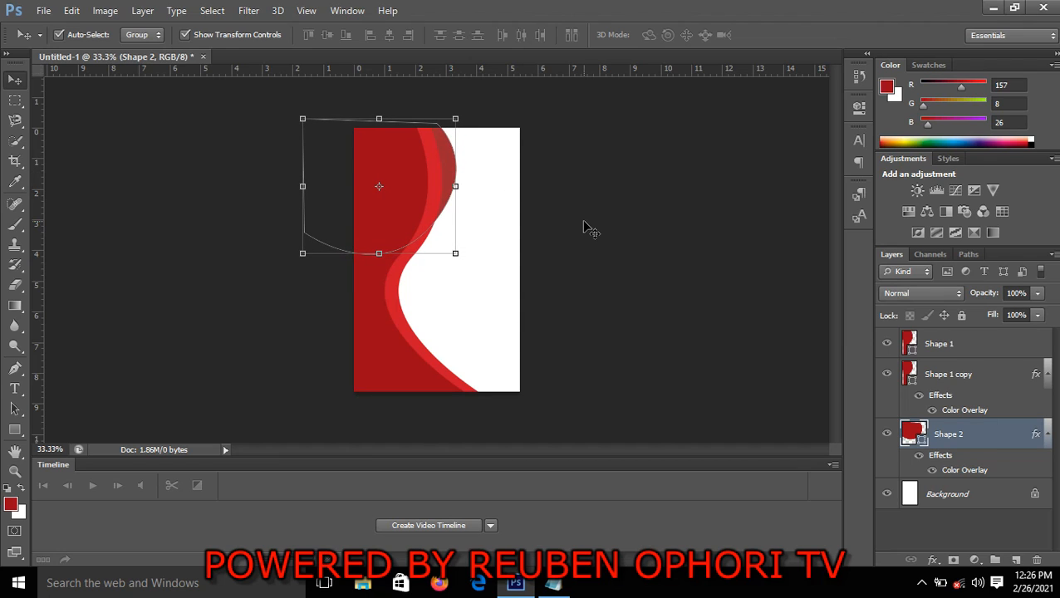
key(Right)
key(Right)
click(645, 205)
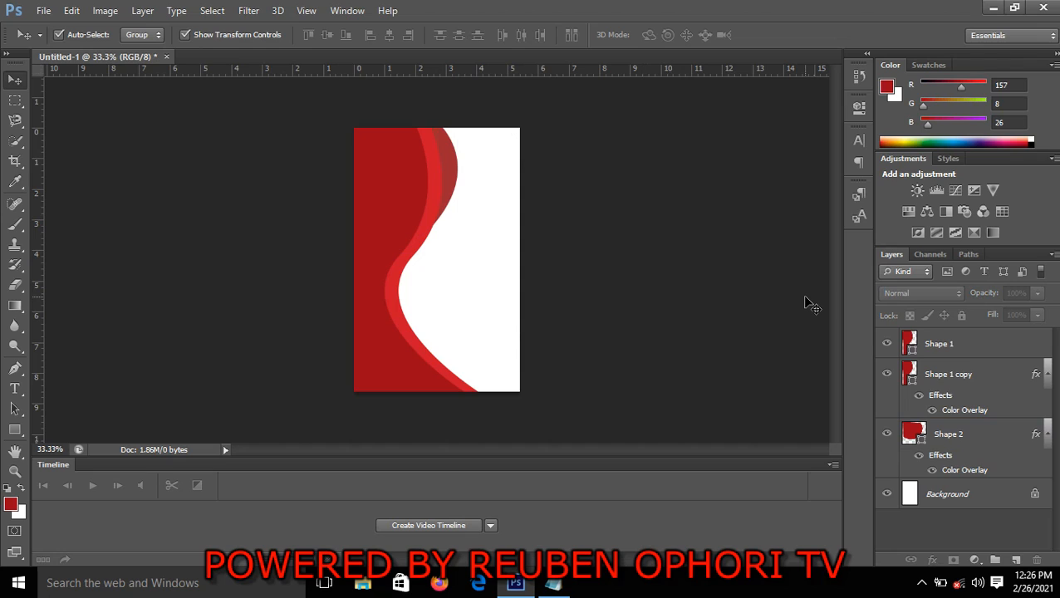
Group the Shape 2, Shape 1 copy and Shape 1 layers and deselect the group
click(945, 443)
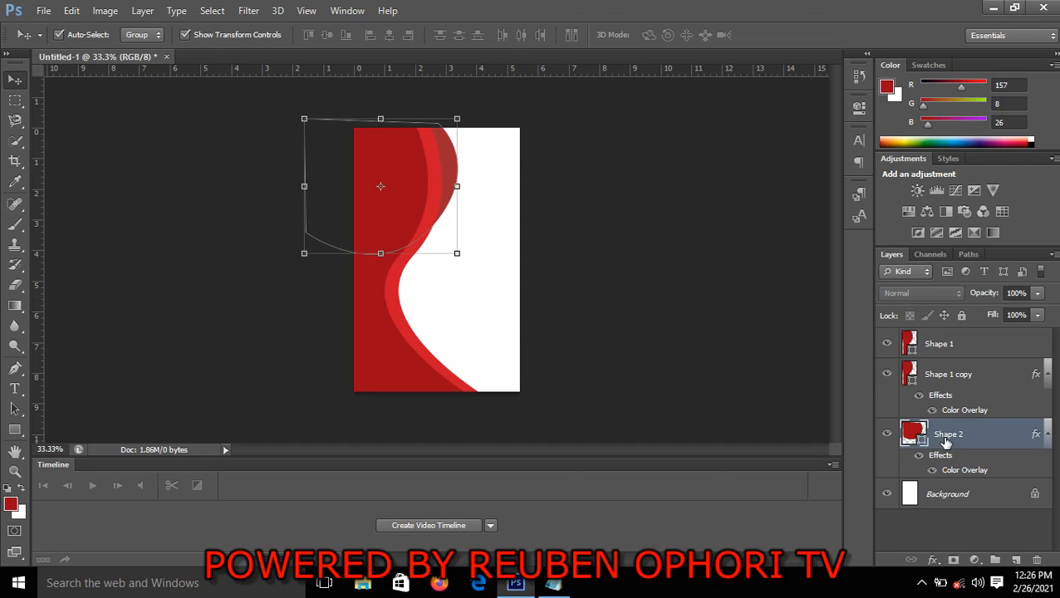
shift+click(941, 378)
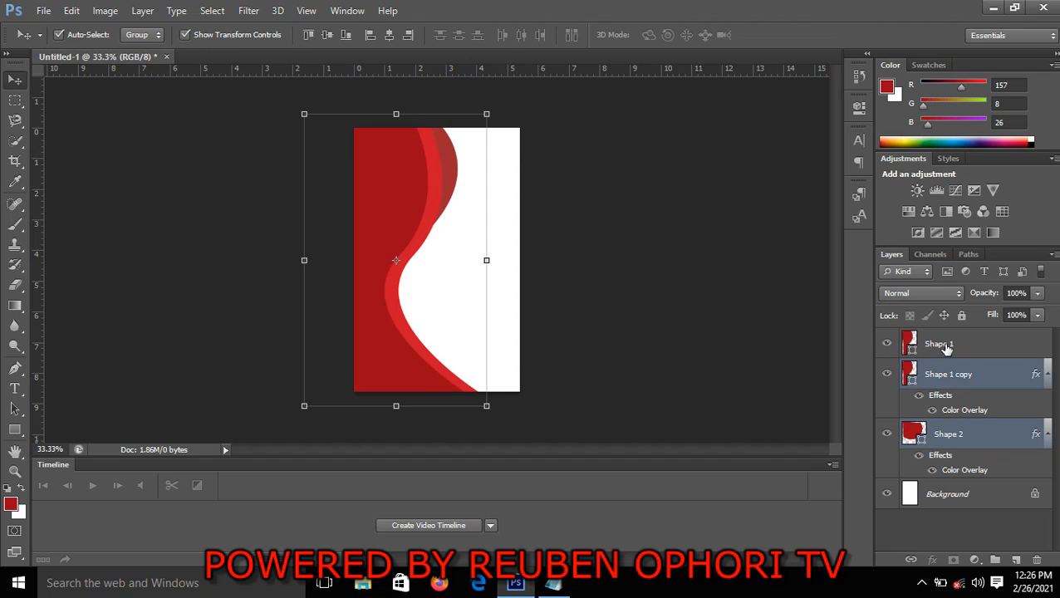
shift+click(945, 347)
key(ctrl+g)
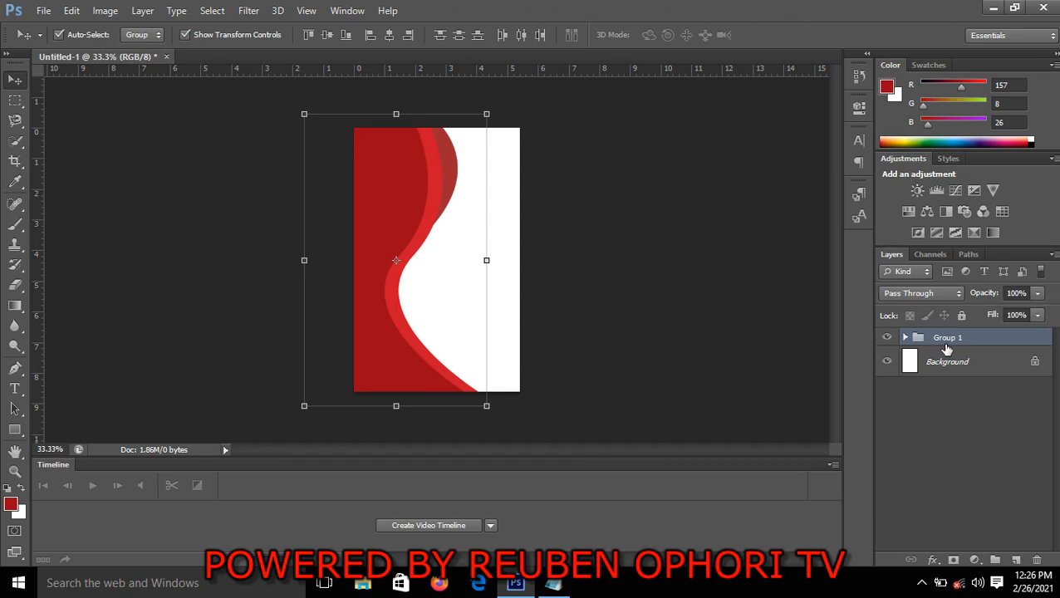
click(719, 277)
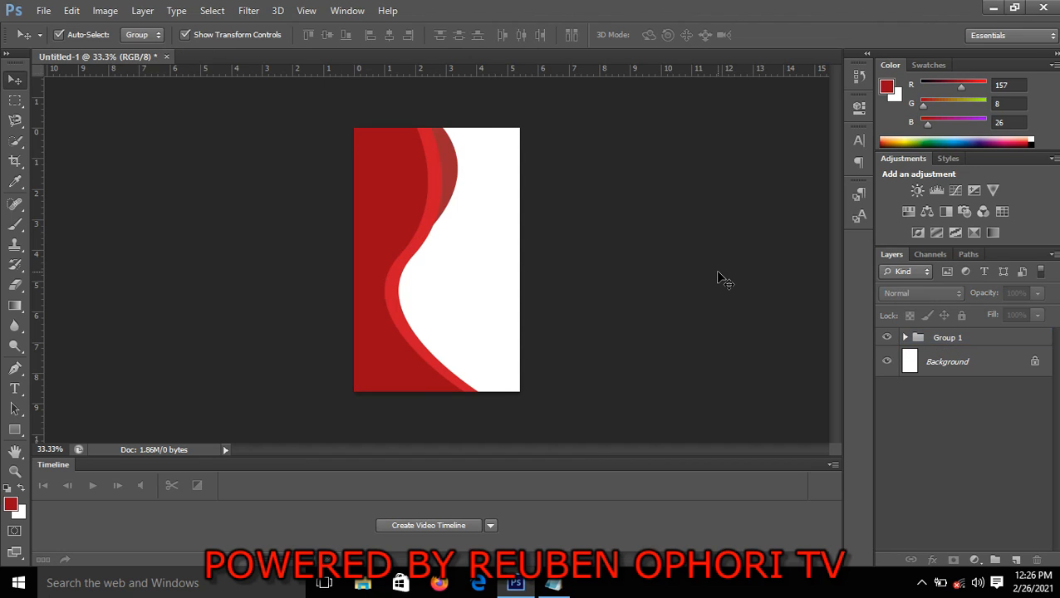
Rotate the shape group about 7.22° clockwise, stretch its height to about 103.23% past the card's lower edge, and apply the transform
click(378, 170)
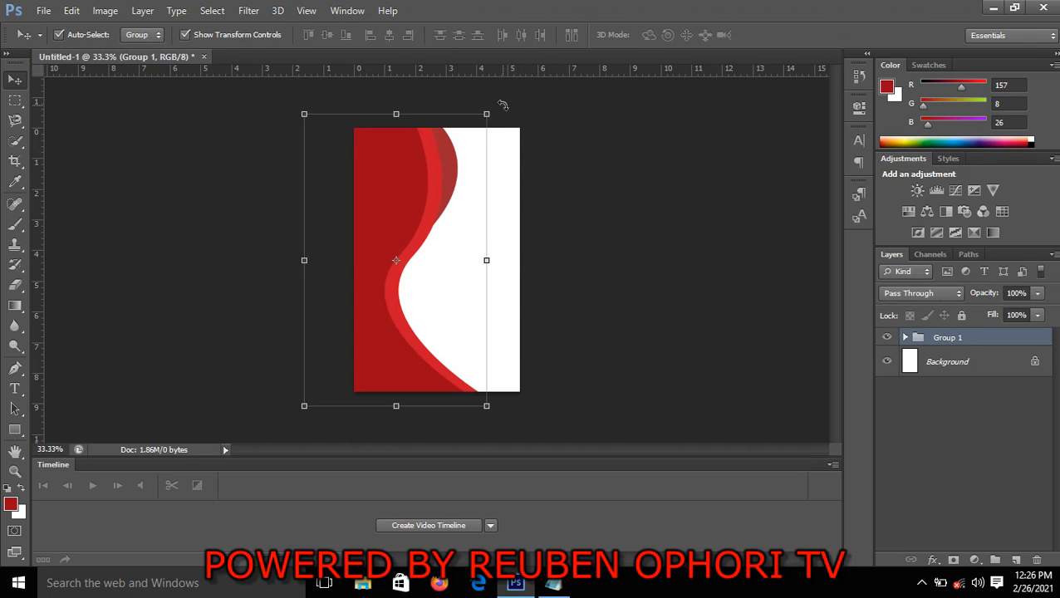
drag(499, 104, 540, 99)
mouse_move(448, 196)
mouse_down()
mouse_move(449, 174)
mouse_move(451, 188)
mouse_up()
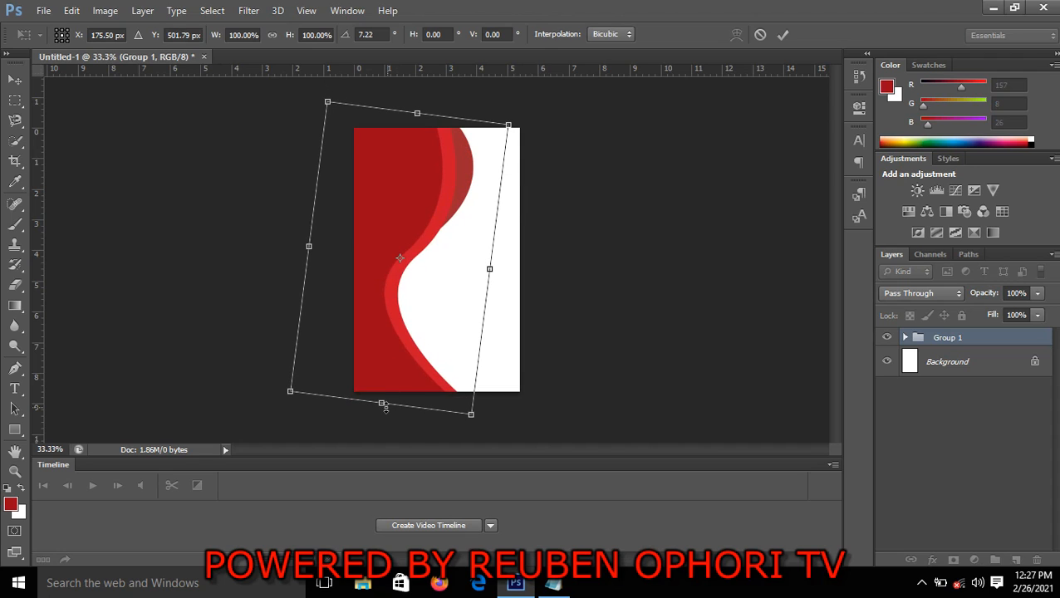
drag(381, 404, 380, 413)
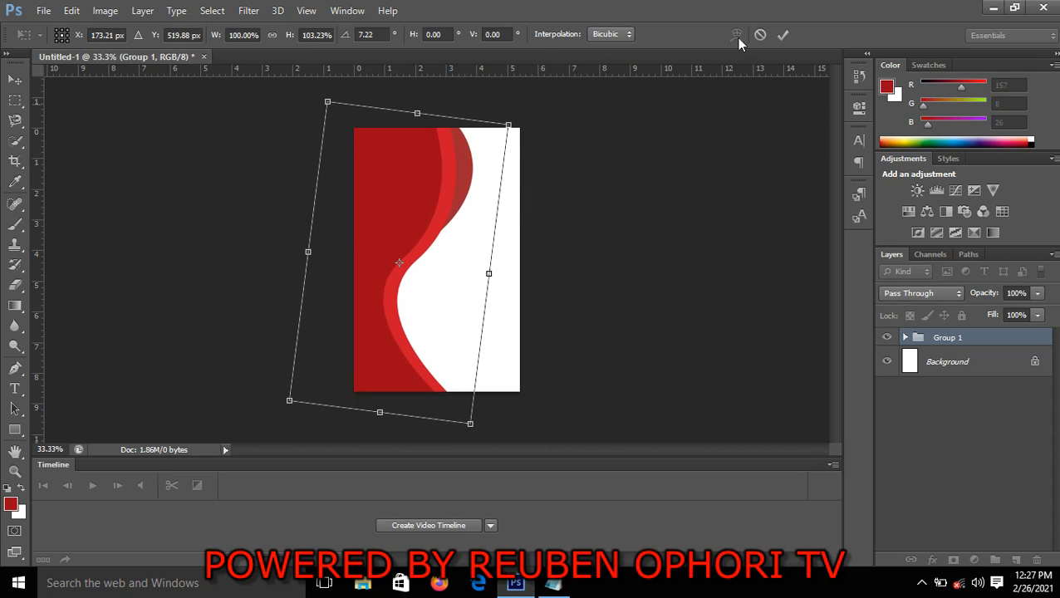
click(783, 37)
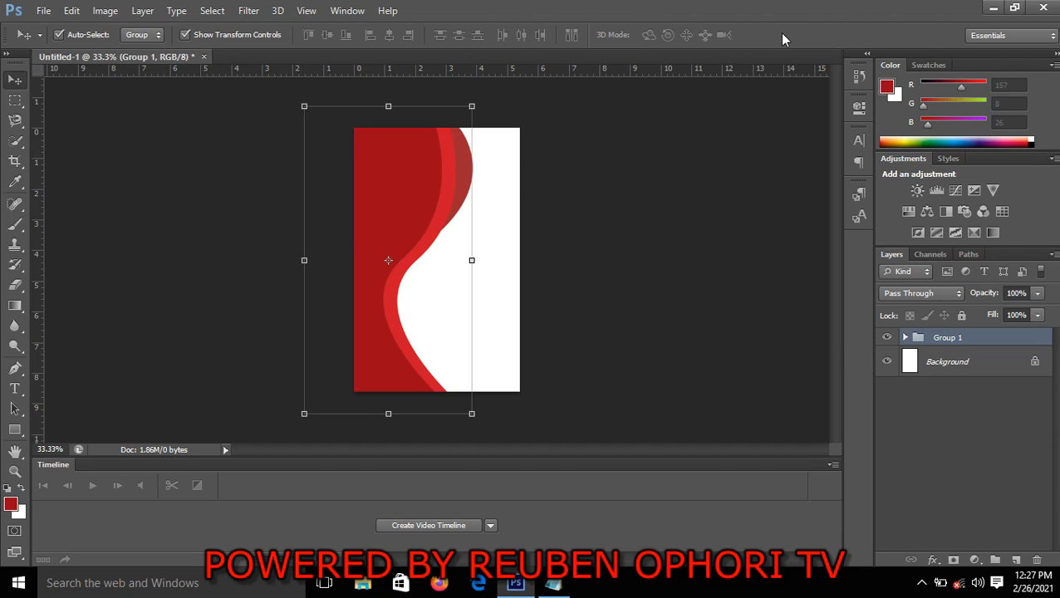
click(679, 273)
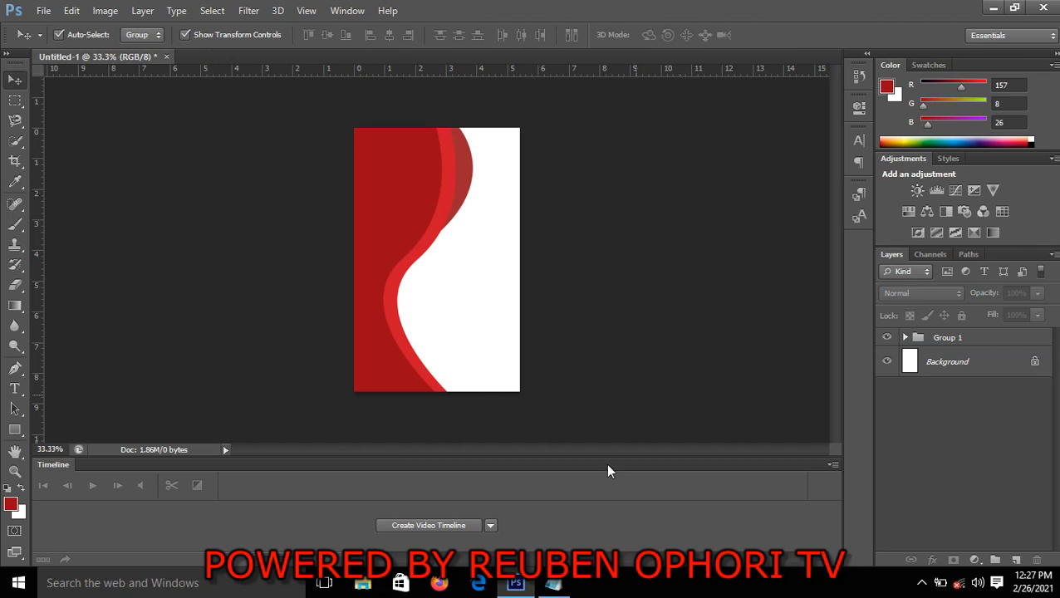
Switch to the Notepad notes, copy the line "Pink Eye" and return to the Photoshop document
mouse_move(556, 585)
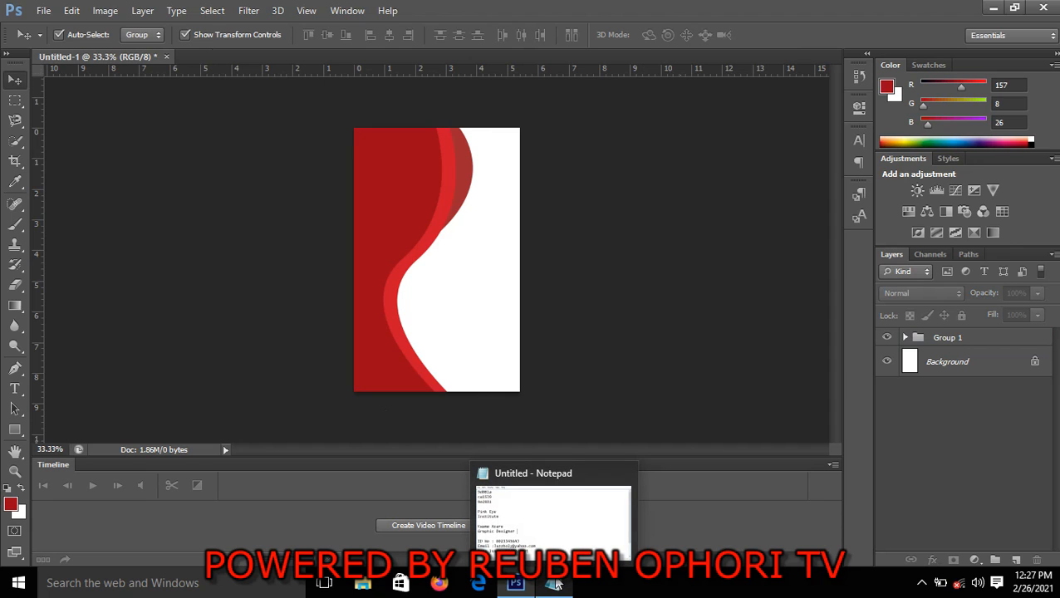
click(555, 584)
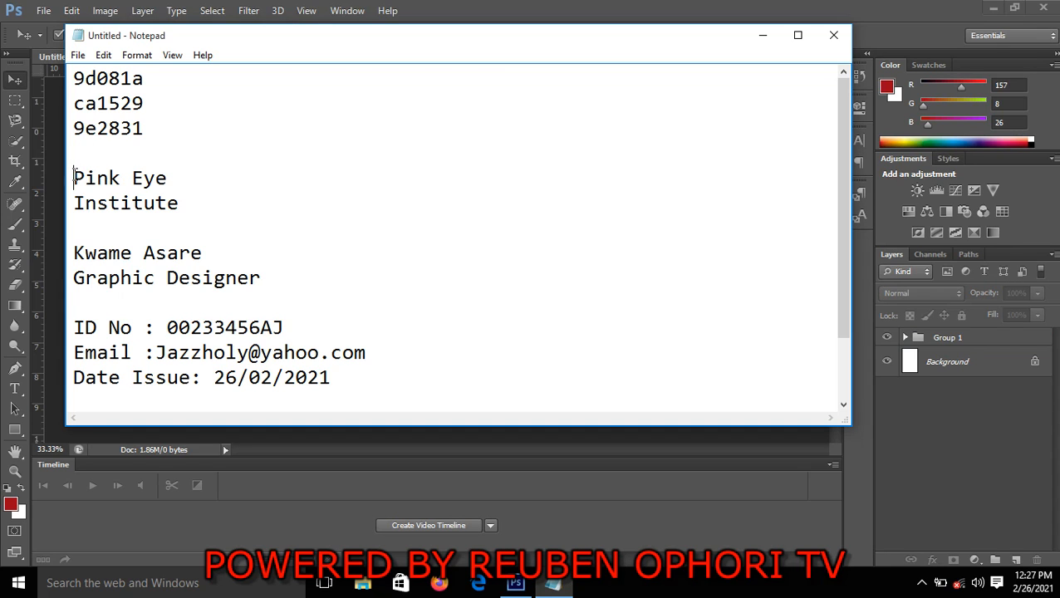
drag(74, 177, 172, 177)
right_click(146, 181)
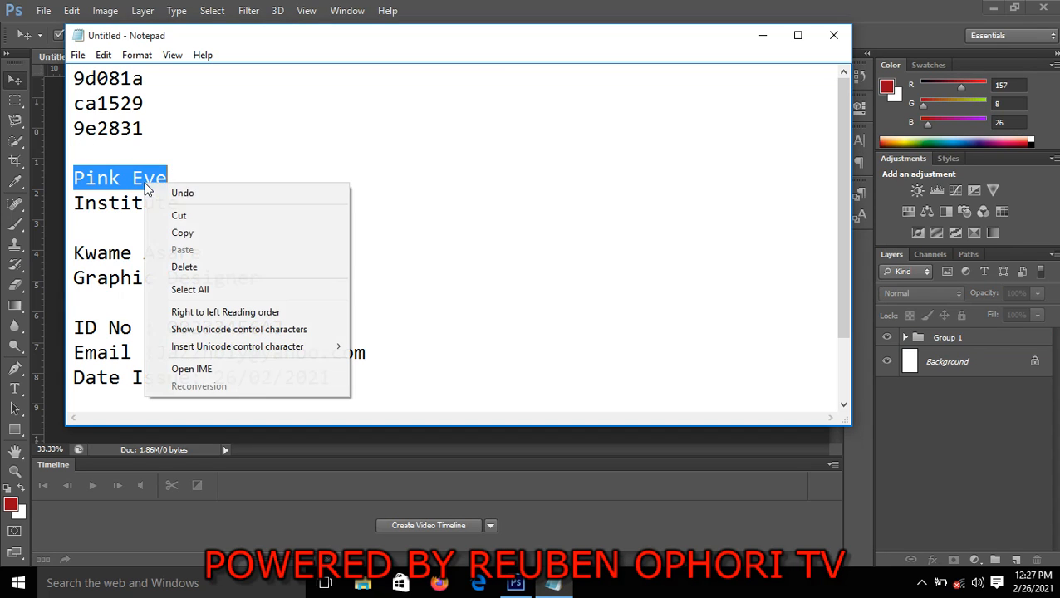
click(193, 233)
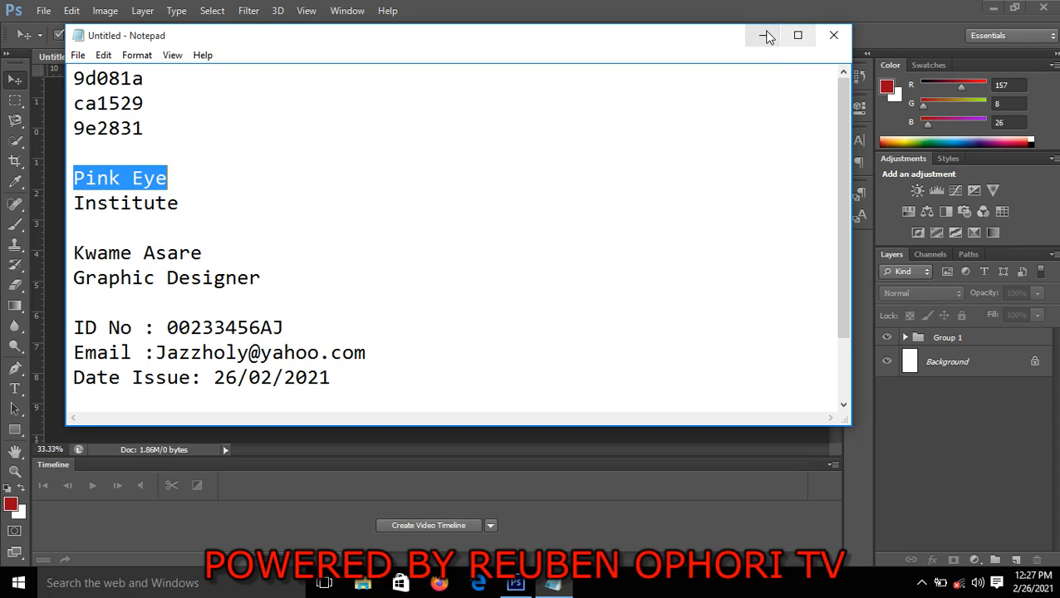
click(762, 35)
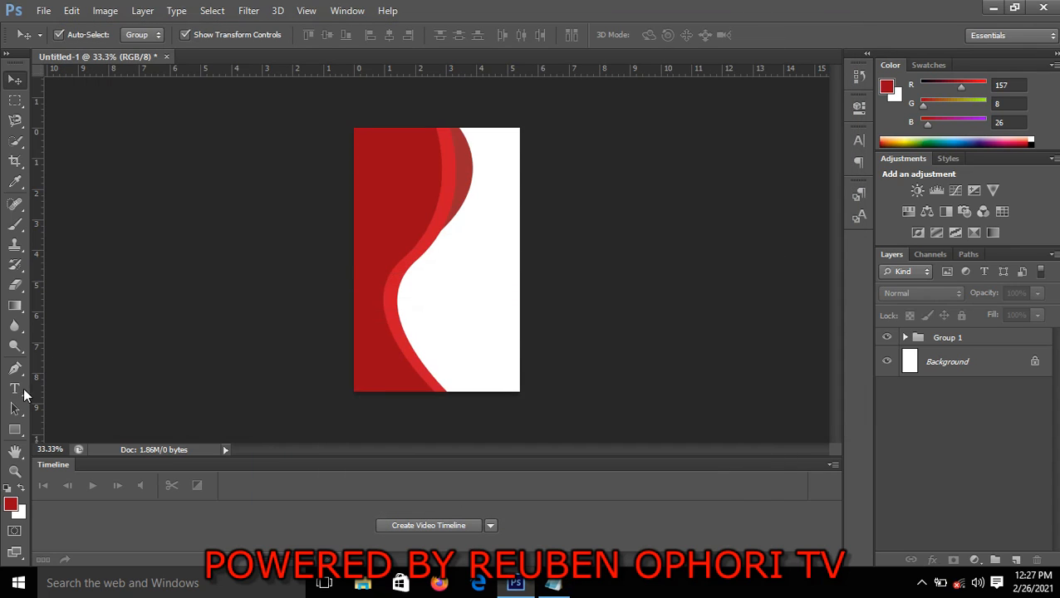
Add the white (fff) text "Pink Eye" in the dark red area near the card's upper-left corner
click(17, 396)
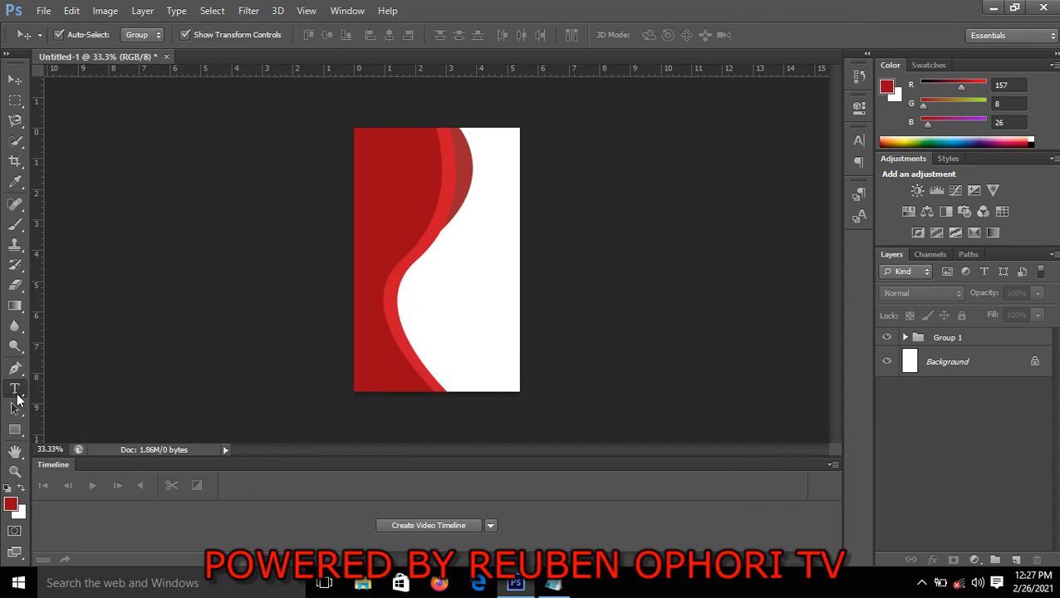
click(365, 153)
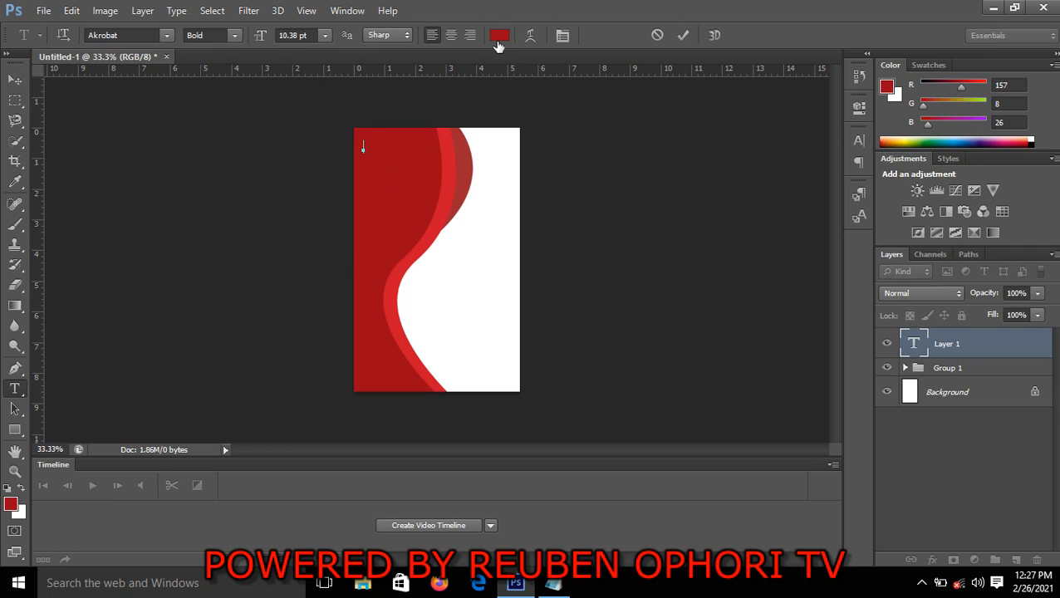
click(499, 37)
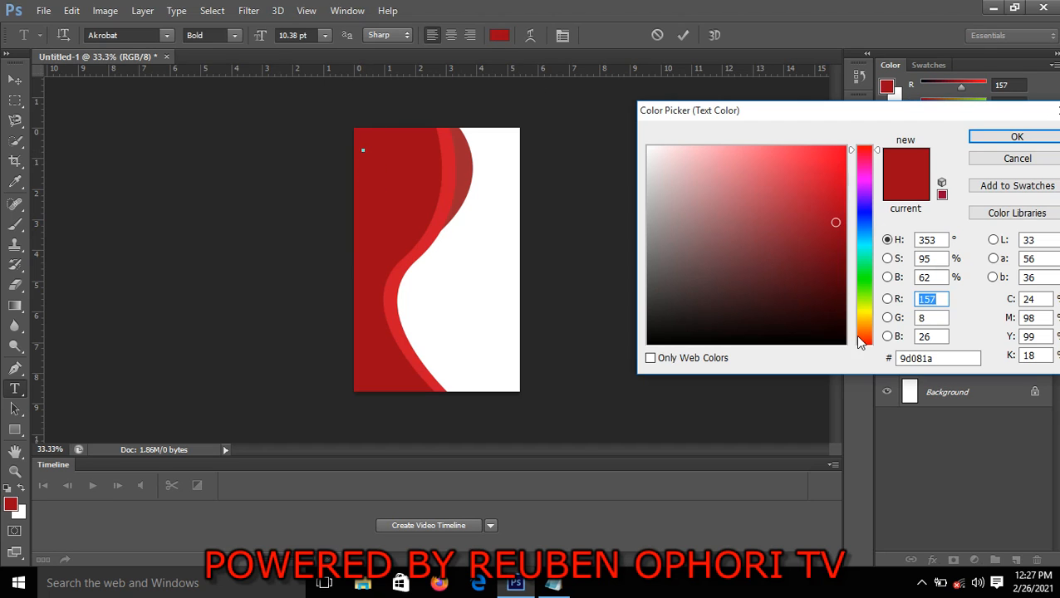
click(939, 358)
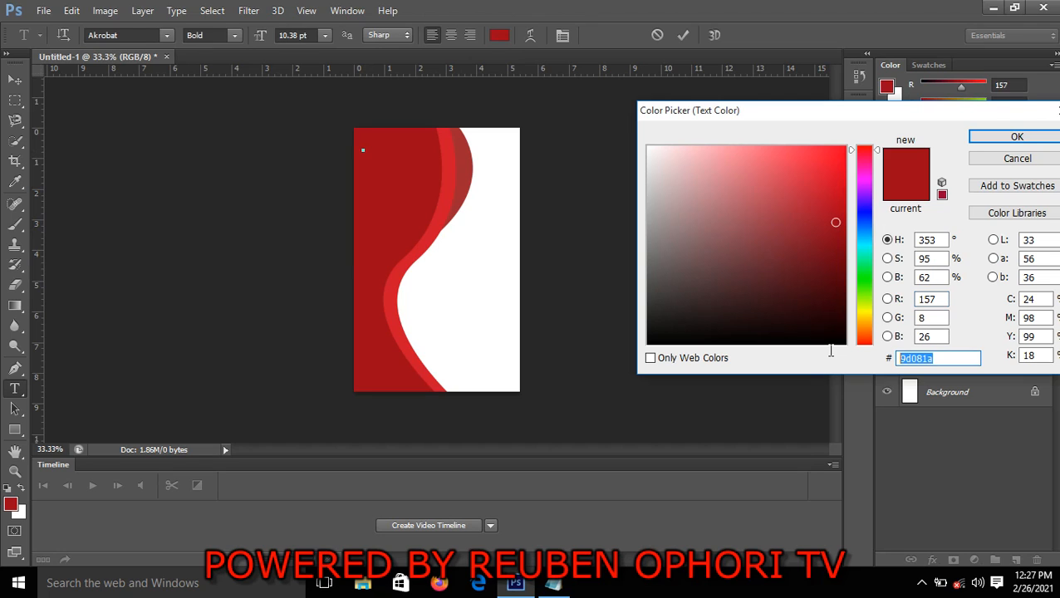
text(fff)
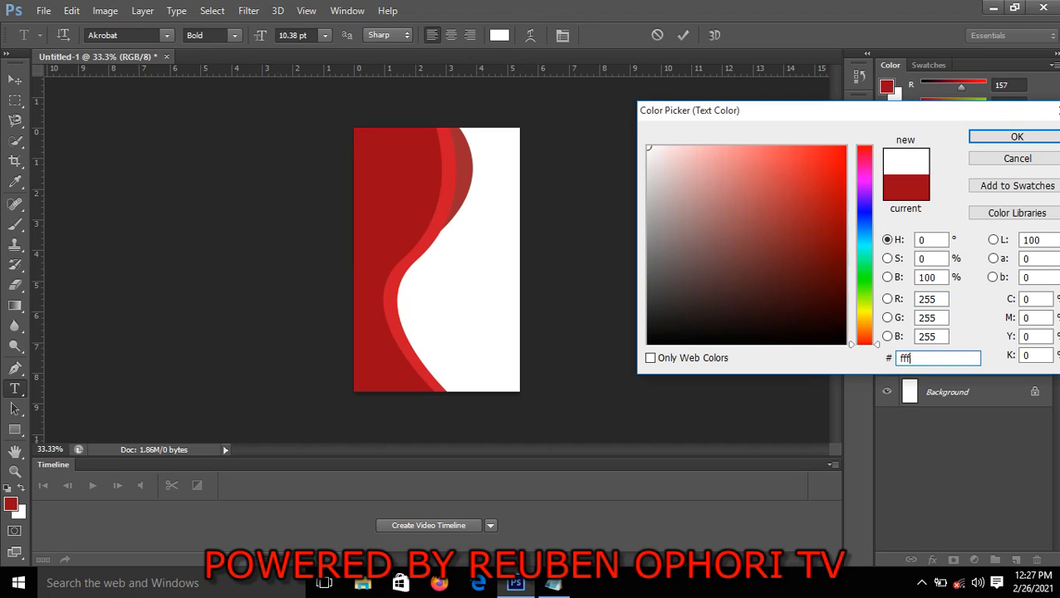
click(1014, 137)
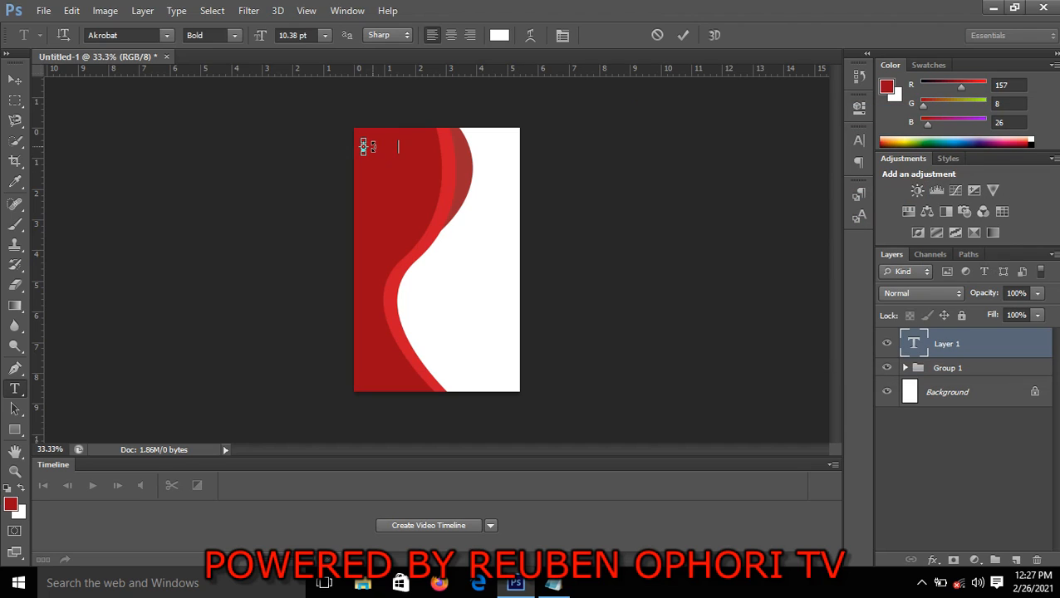
click(682, 35)
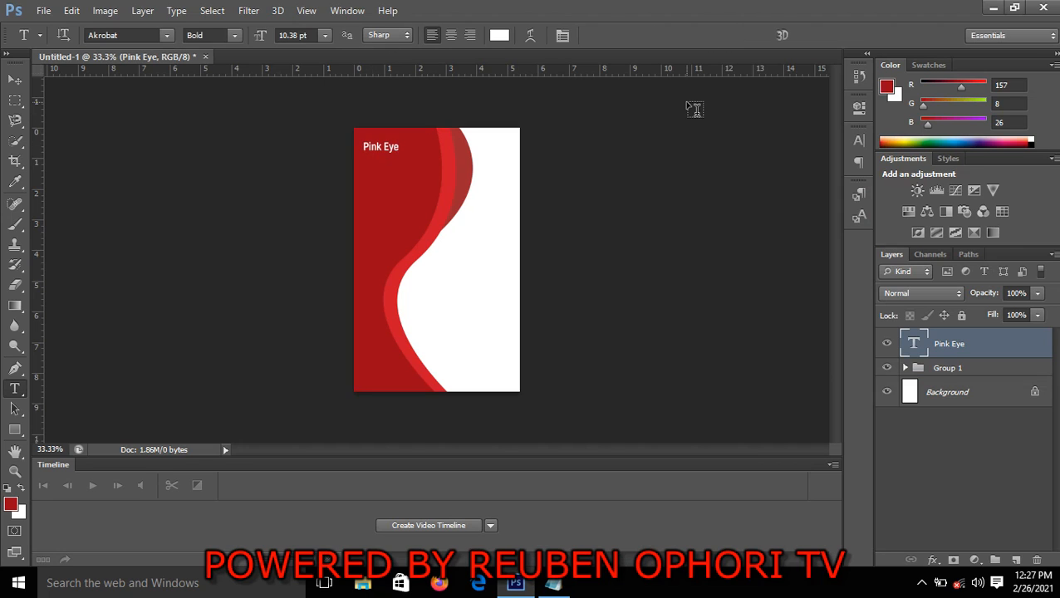
Stretch the Pink Eye text to about 150.38% width and 99.54% height, apply the transform and deselect it
key(ctrl+t)
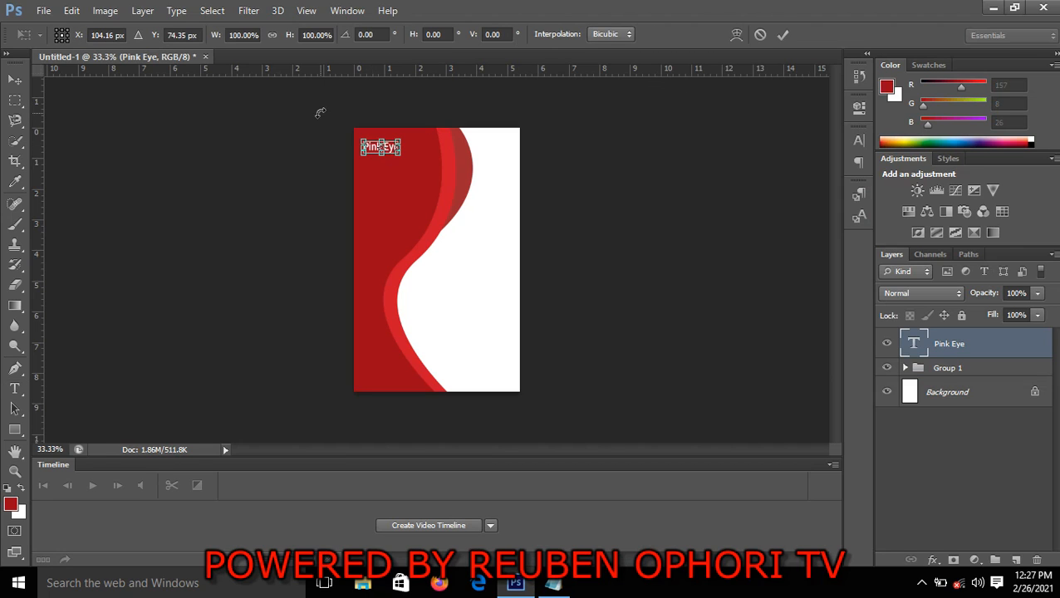
click(10, 85)
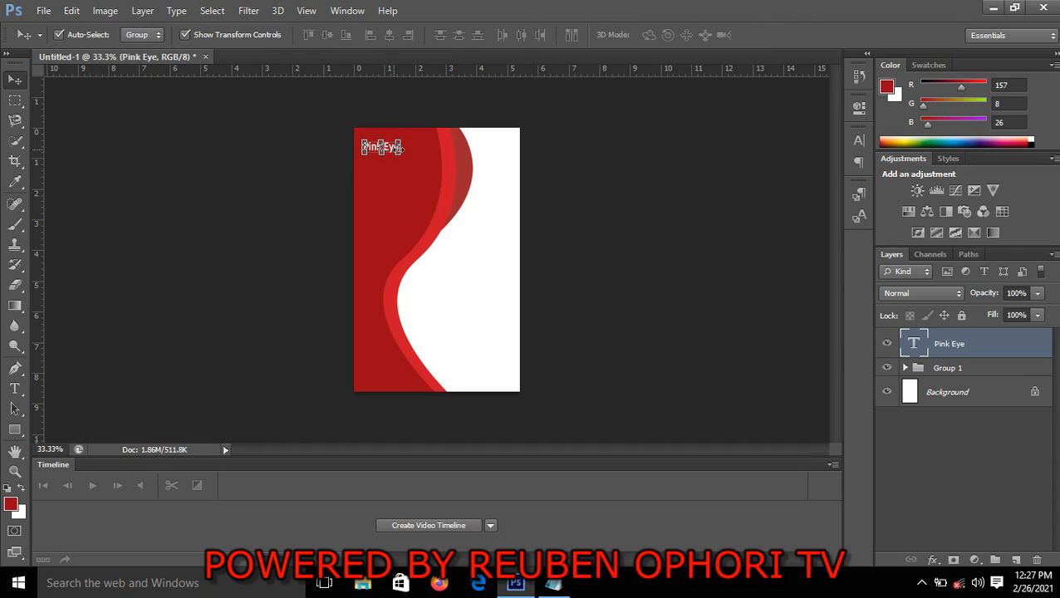
drag(403, 156, 426, 158)
click(781, 36)
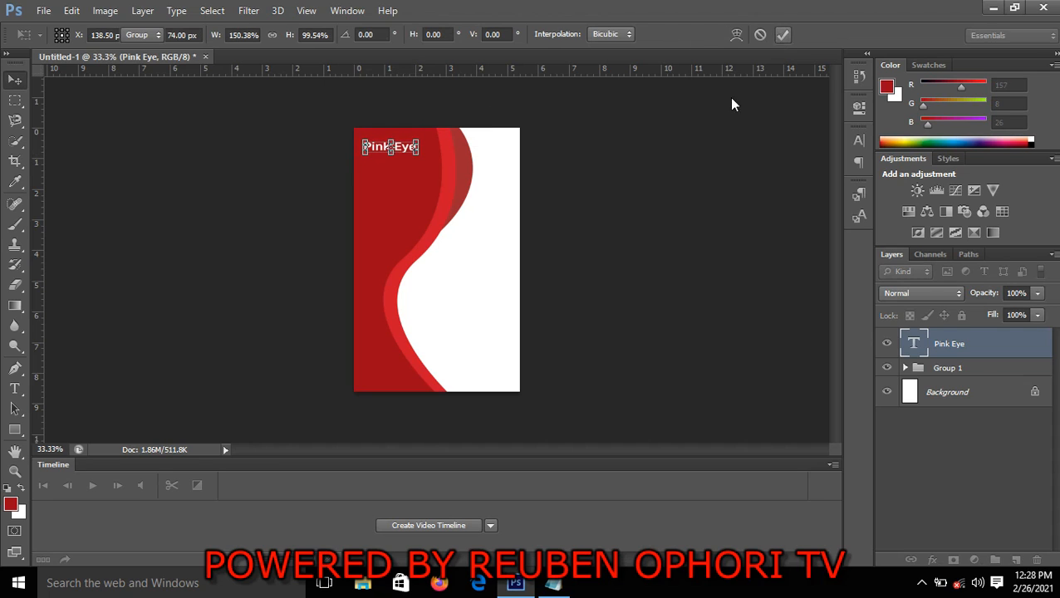
click(629, 182)
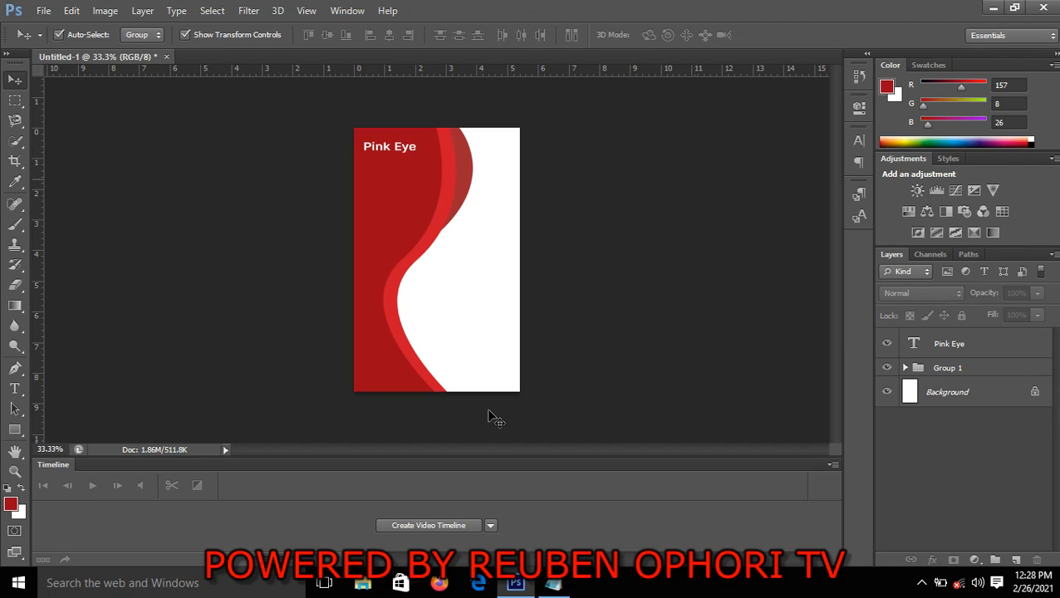
Switch to the Notepad notes, copy the word "Institute" and return to the Photoshop document
click(554, 583)
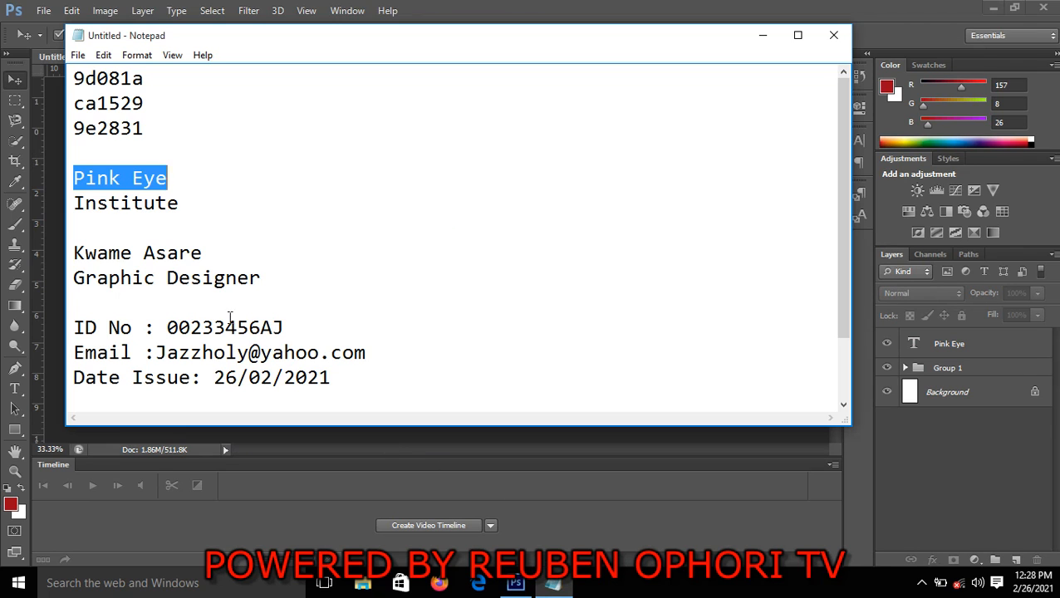
drag(76, 203, 181, 210)
right_click(163, 203)
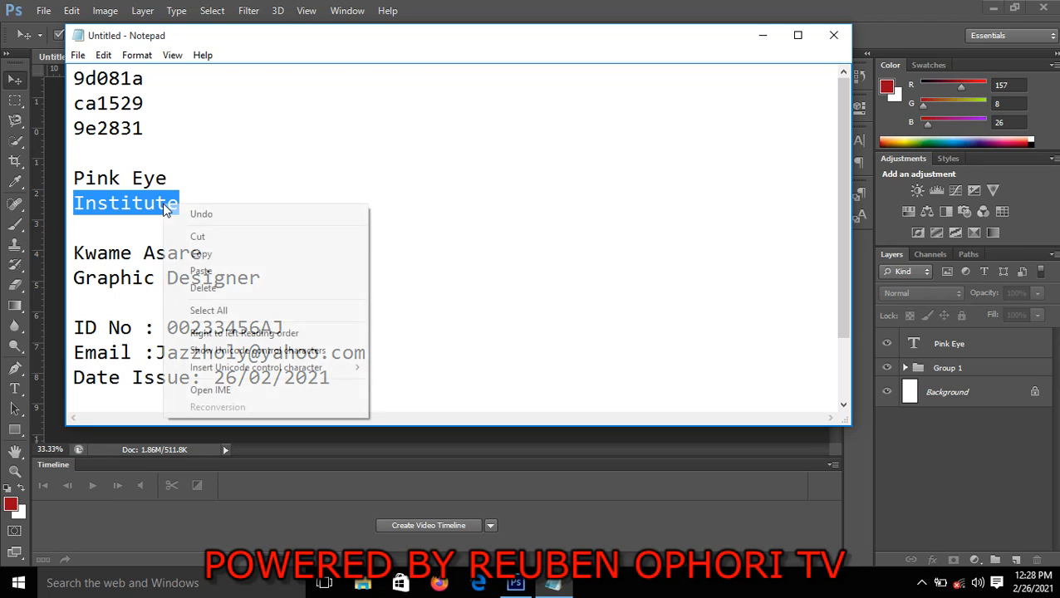
click(230, 251)
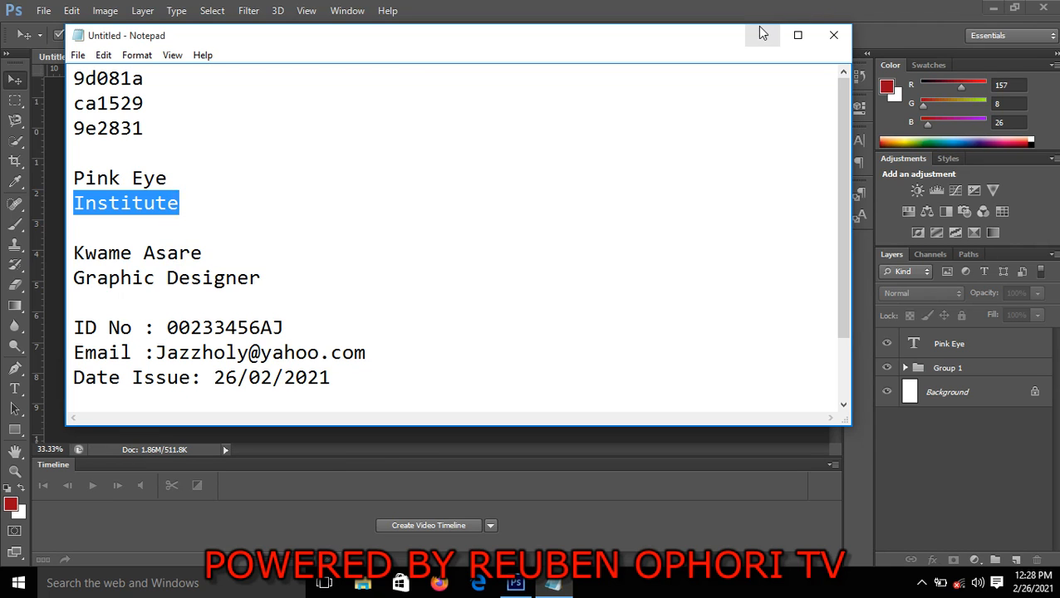
click(761, 33)
Add the text "Institute" in near-black (050505) just below Pink Eye on the card
click(15, 387)
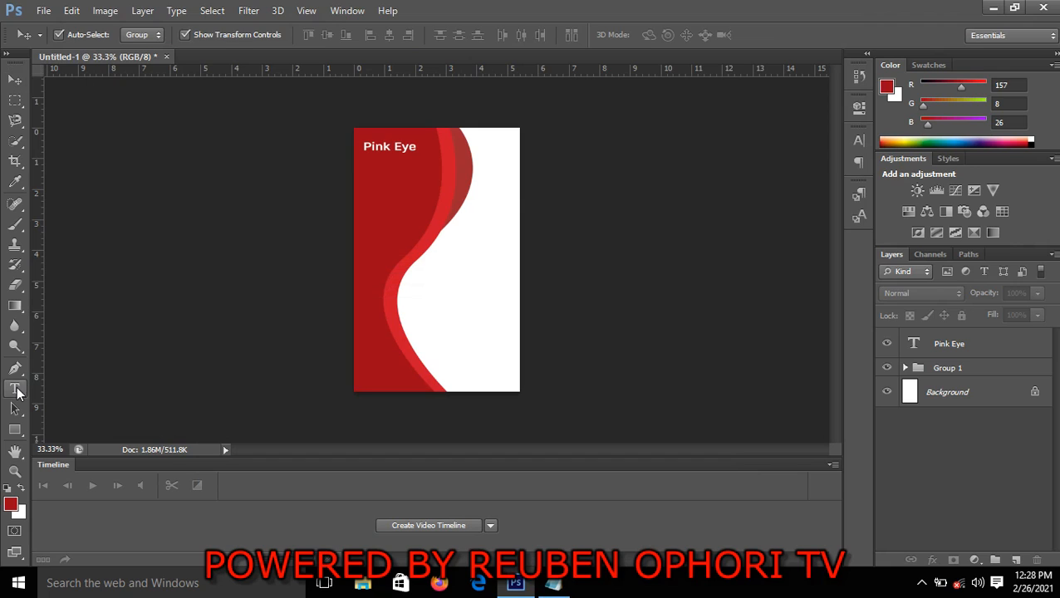
click(364, 164)
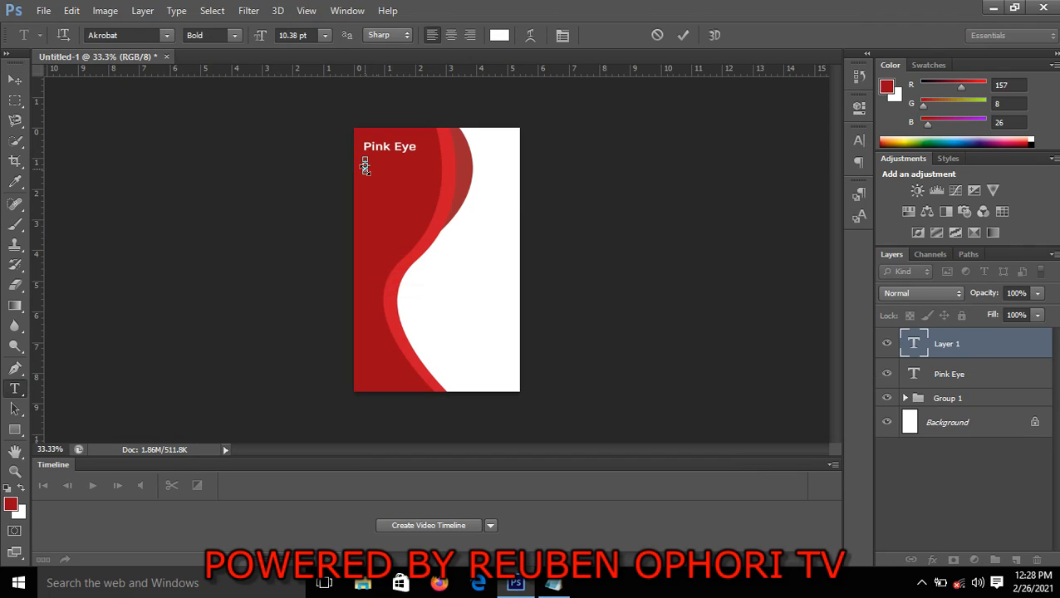
click(498, 35)
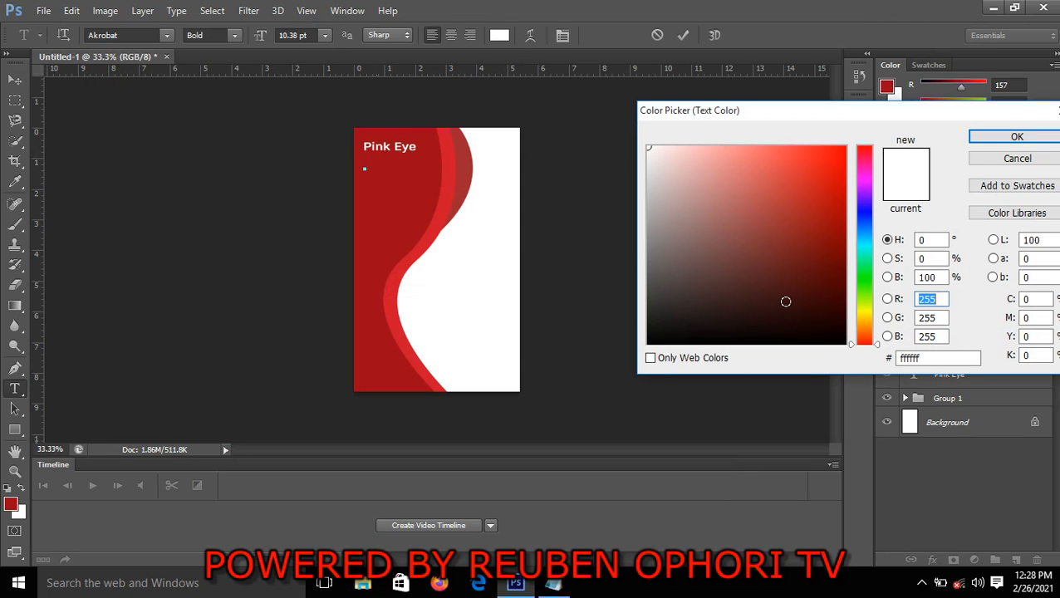
click(651, 340)
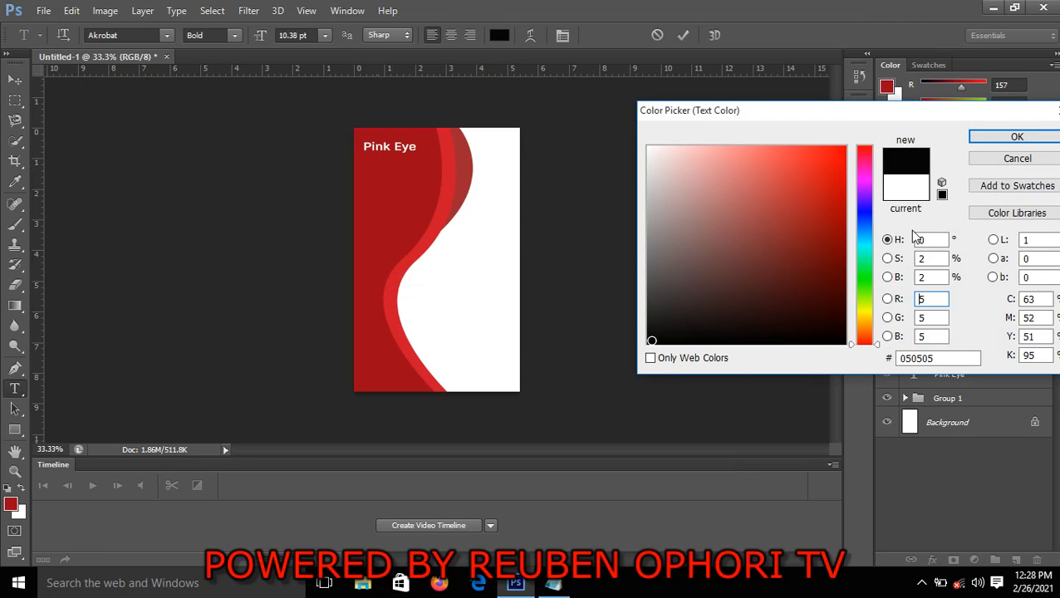
click(1010, 138)
click(364, 167)
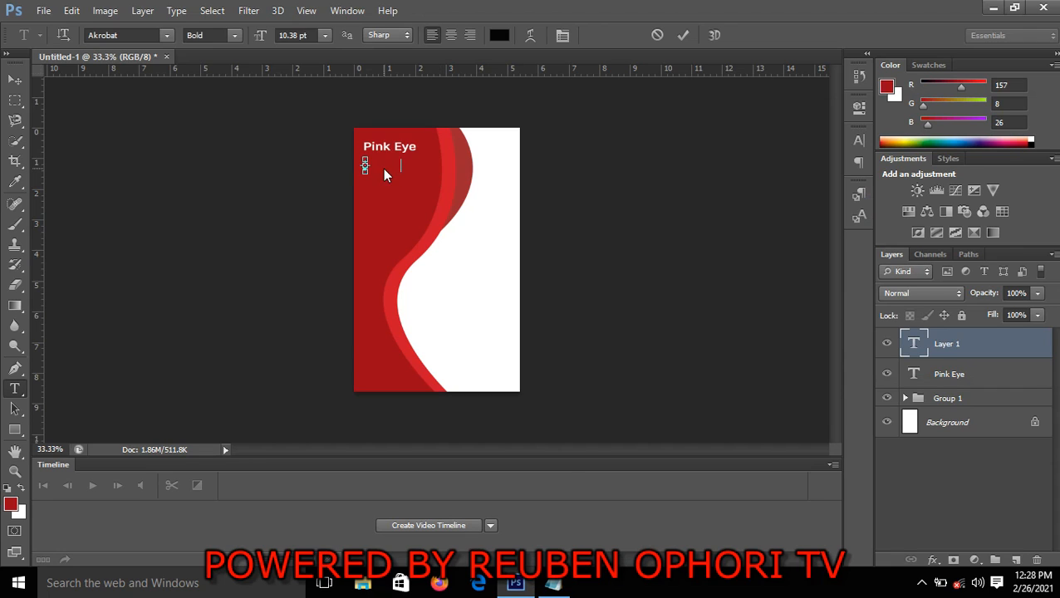
text(Institute)
click(23, 79)
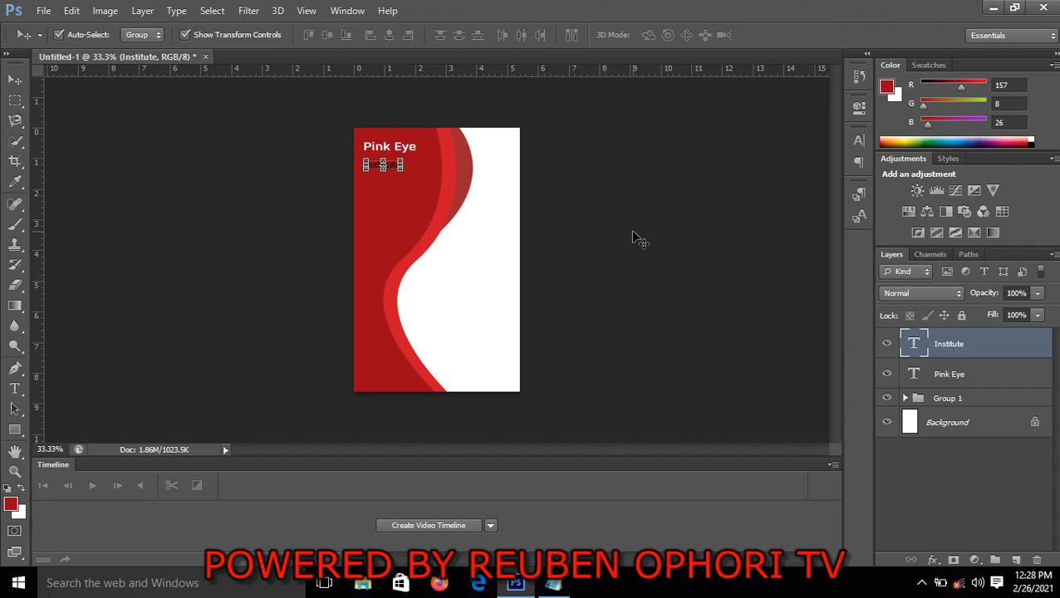
Stretch the Institute text to about 173.65% width and 93.32% height, apply the transform and deselect it
key(ctrl+t)
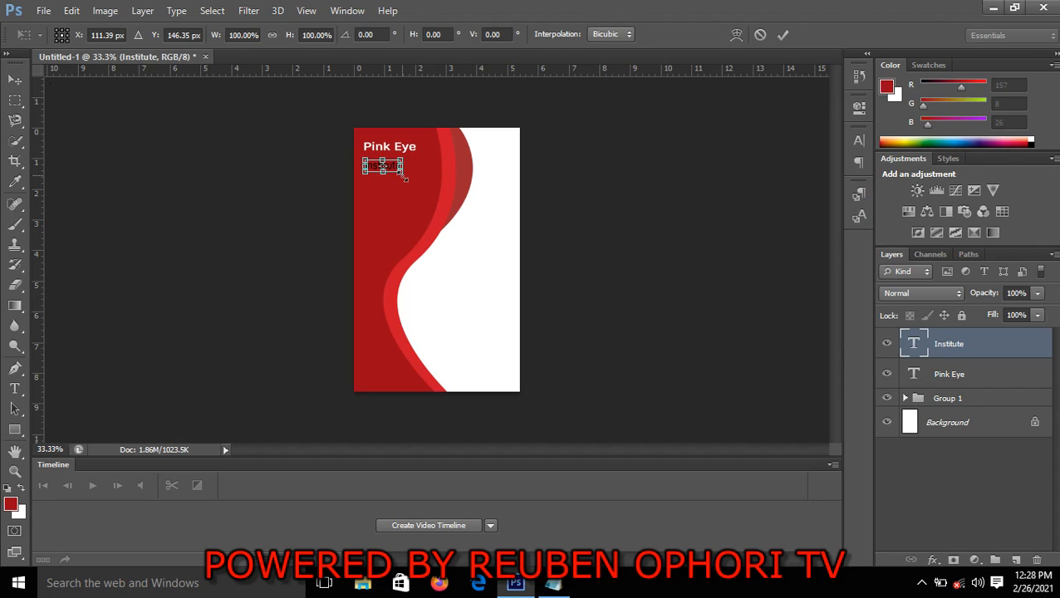
drag(403, 177, 434, 178)
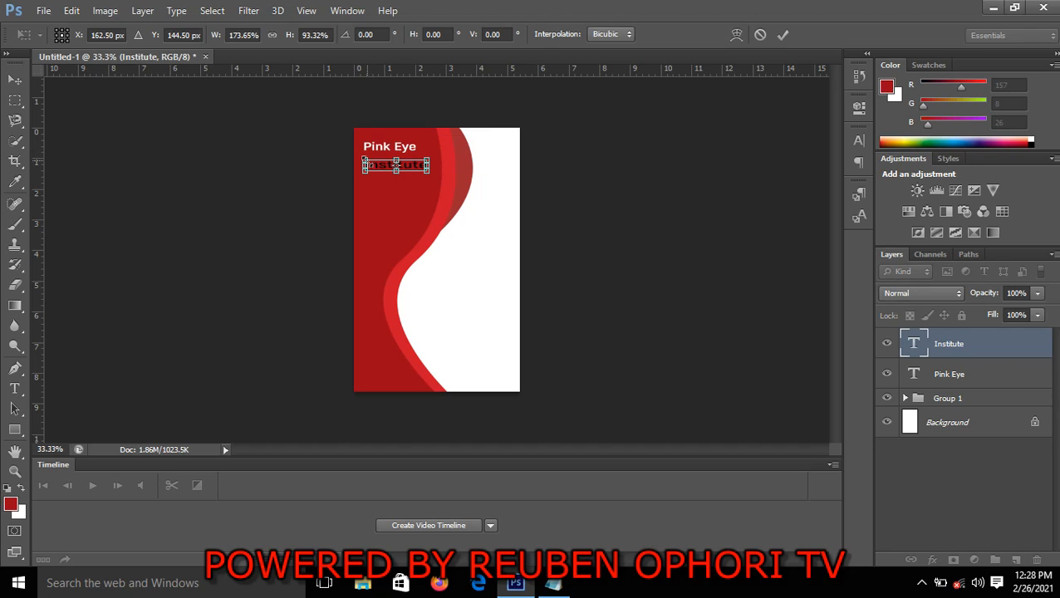
click(784, 35)
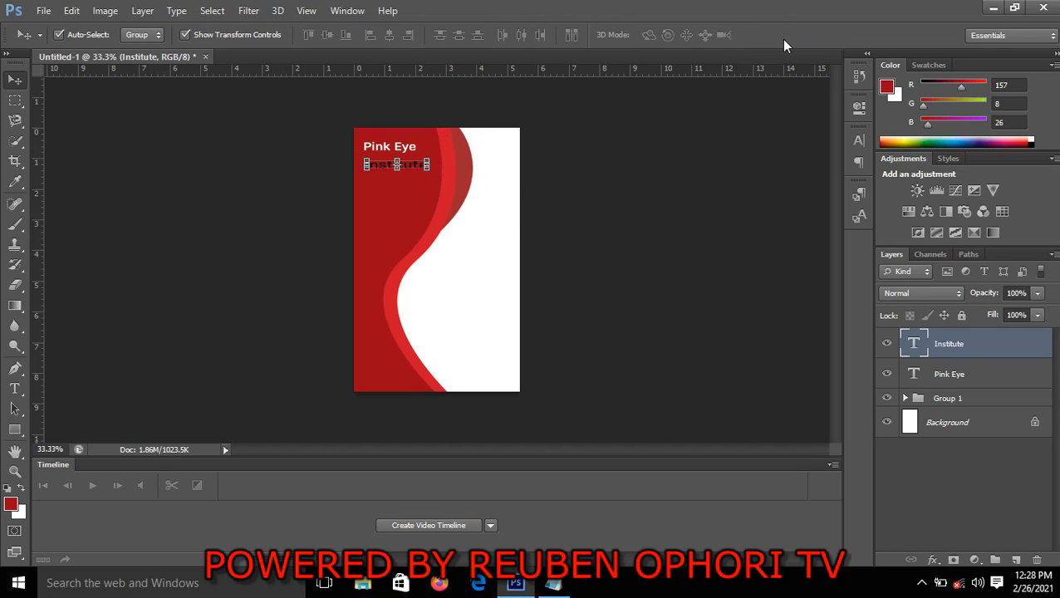
click(688, 214)
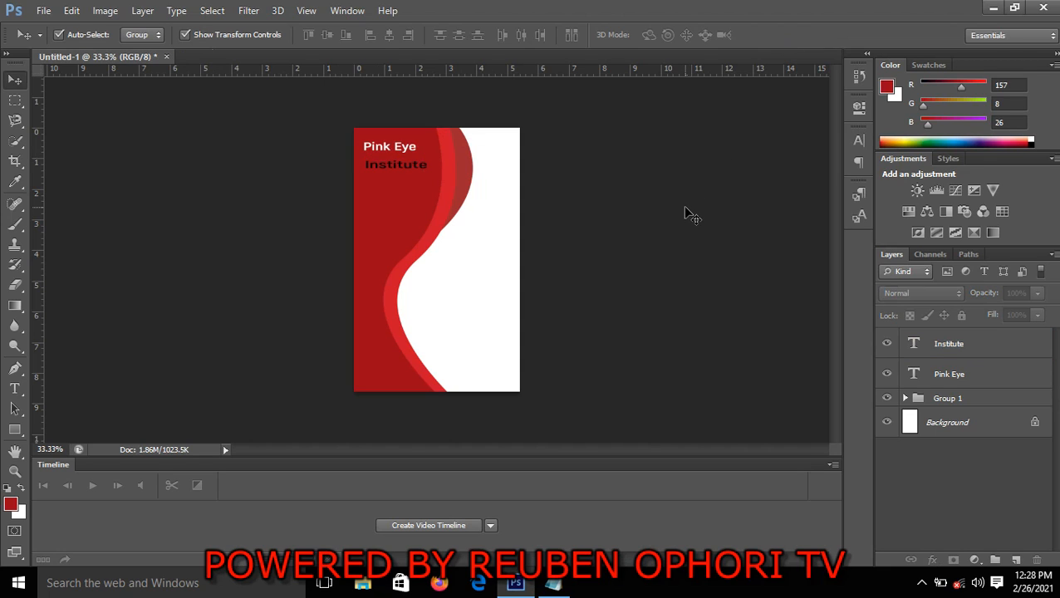
Move the Institute text up closer beneath Pink Eye and deselect it
key(ctrl+plus)
key(ctrl+plus)
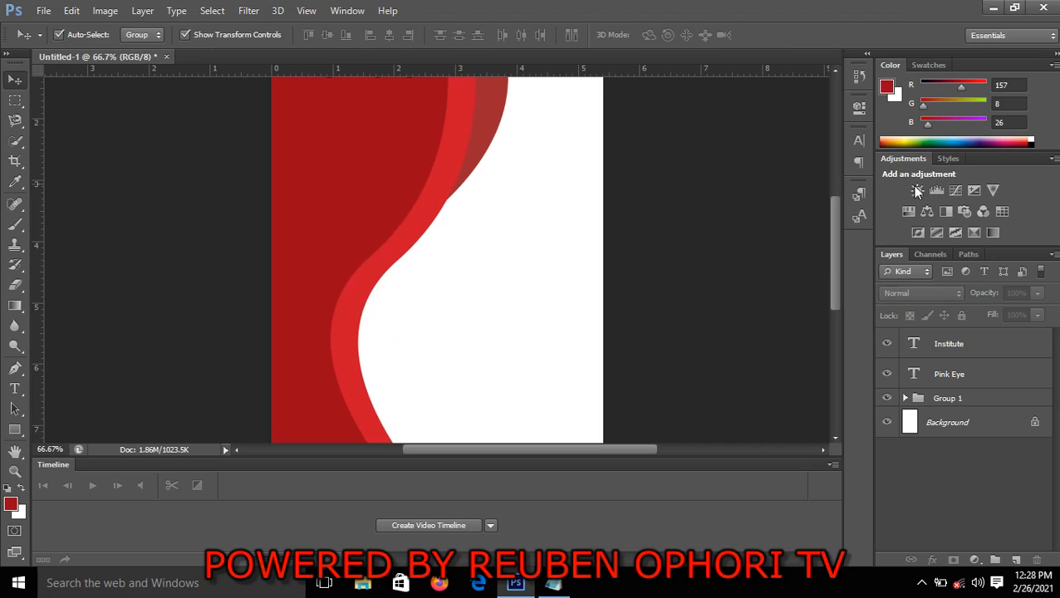
drag(835, 266, 829, 209)
click(363, 221)
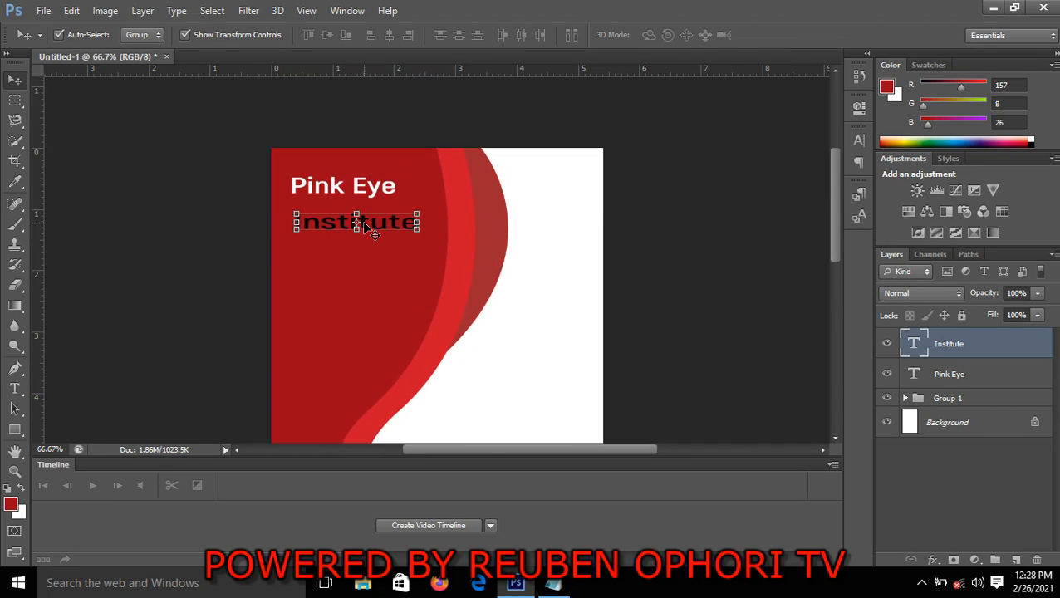
drag(364, 222, 363, 218)
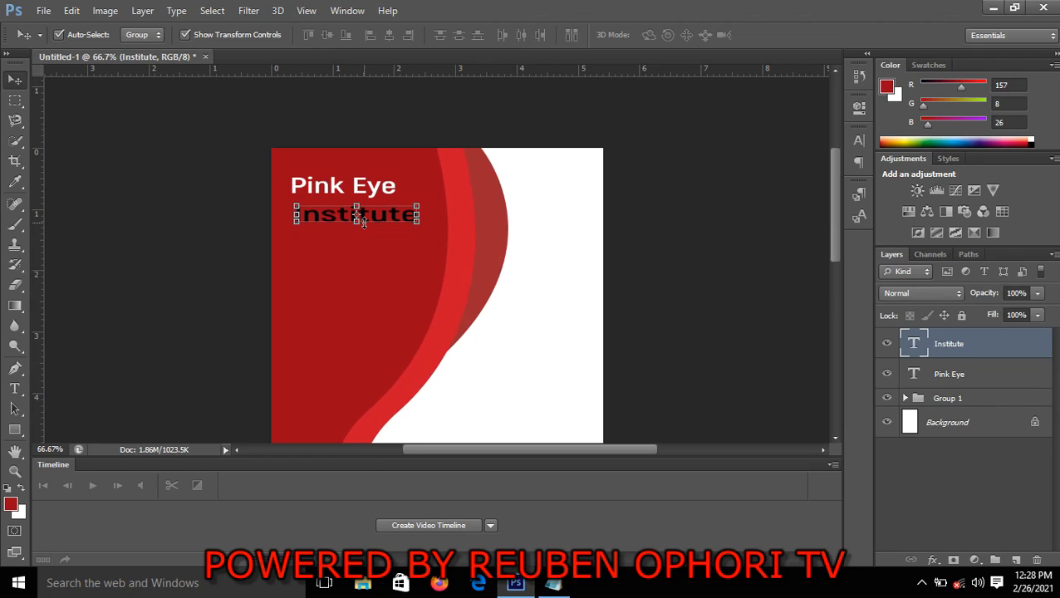
click(635, 280)
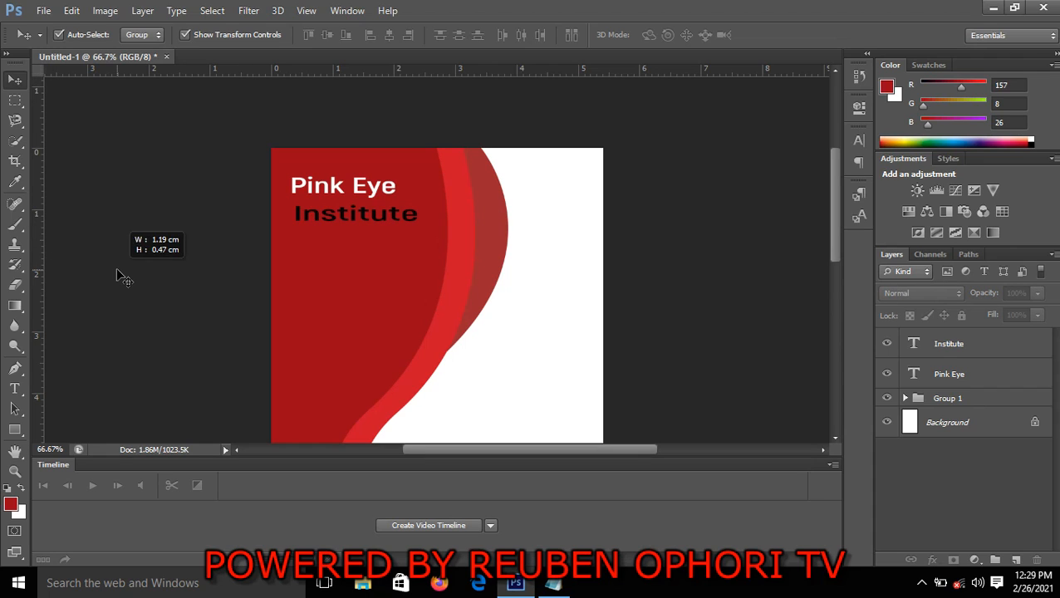
Place a vertical guide at the text's left edge and nudge Institute and Pink Eye horizontally so both line up with it
drag(41, 263, 292, 376)
click(352, 218)
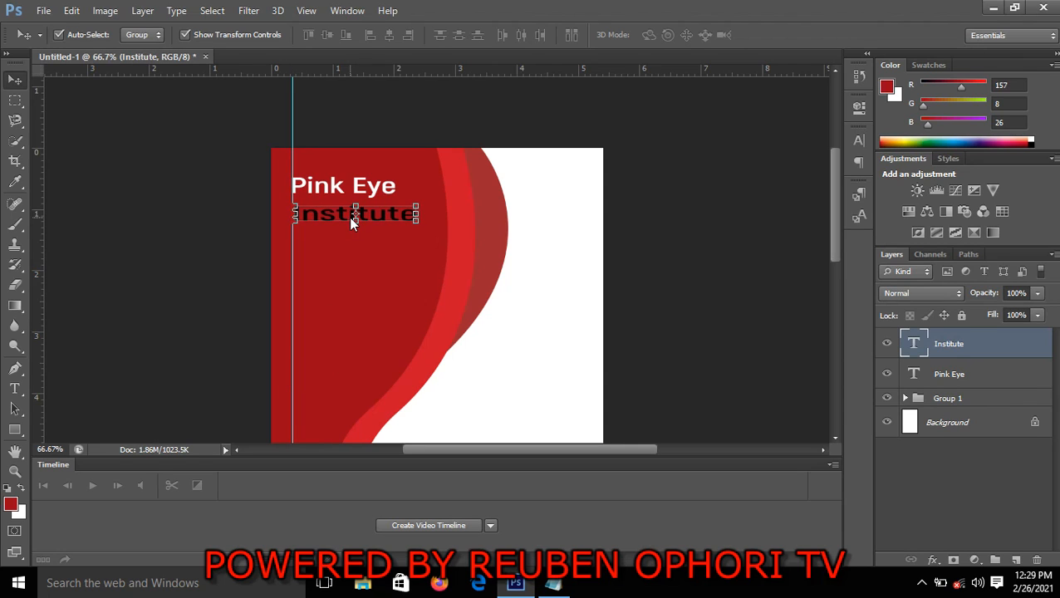
key(Left)
click(700, 234)
click(333, 187)
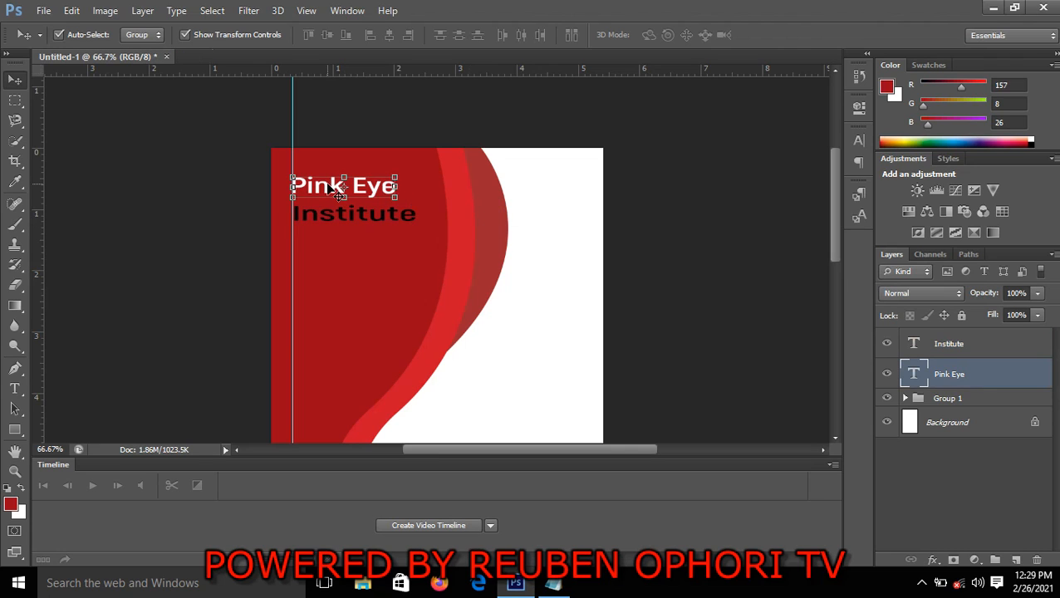
key(Right)
key(Right)
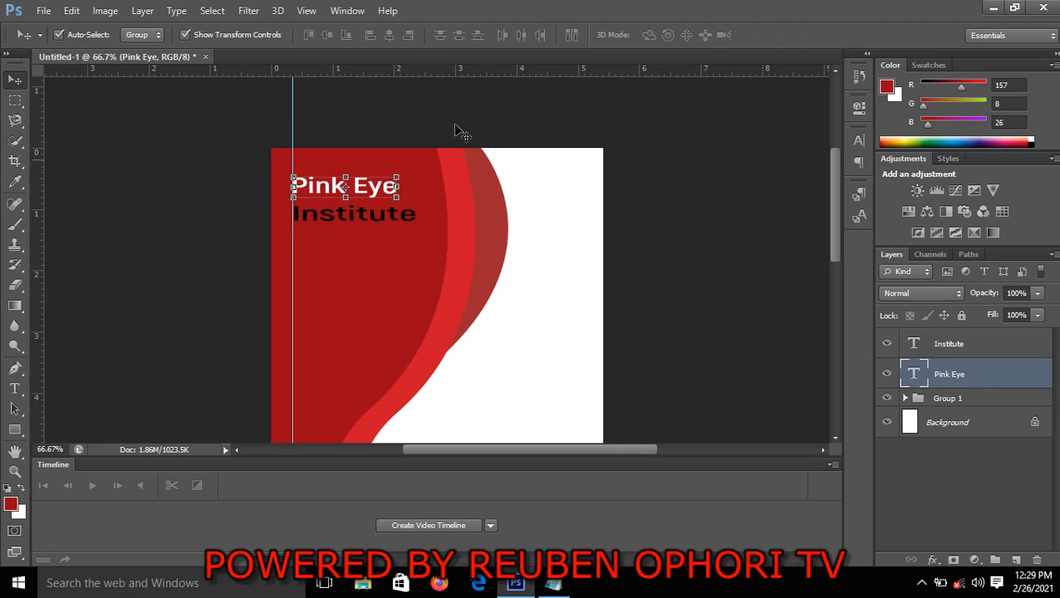
click(680, 231)
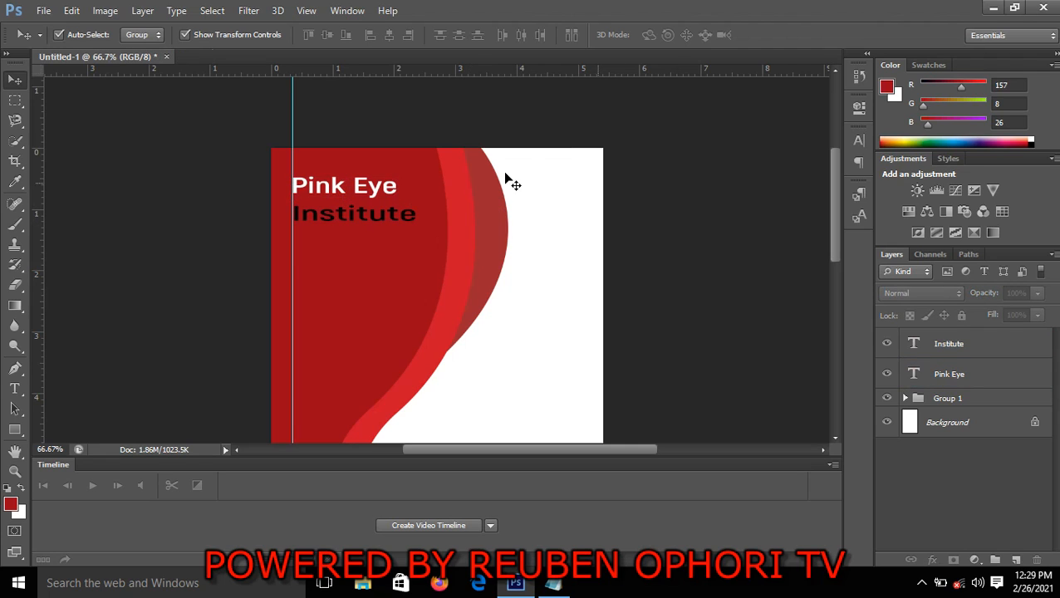
Nudge the Institute text slightly up towards Pink Eye and stretch its width to about 106.22%, applying the transform
click(390, 213)
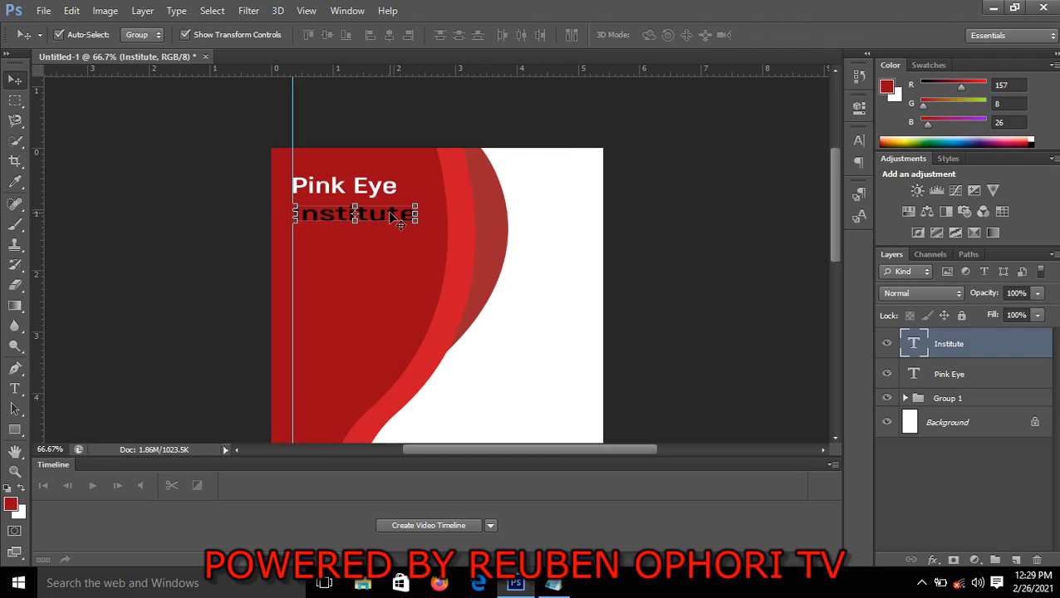
key(Up)
key(Up)
key(Up)
key(Up)
key(Up)
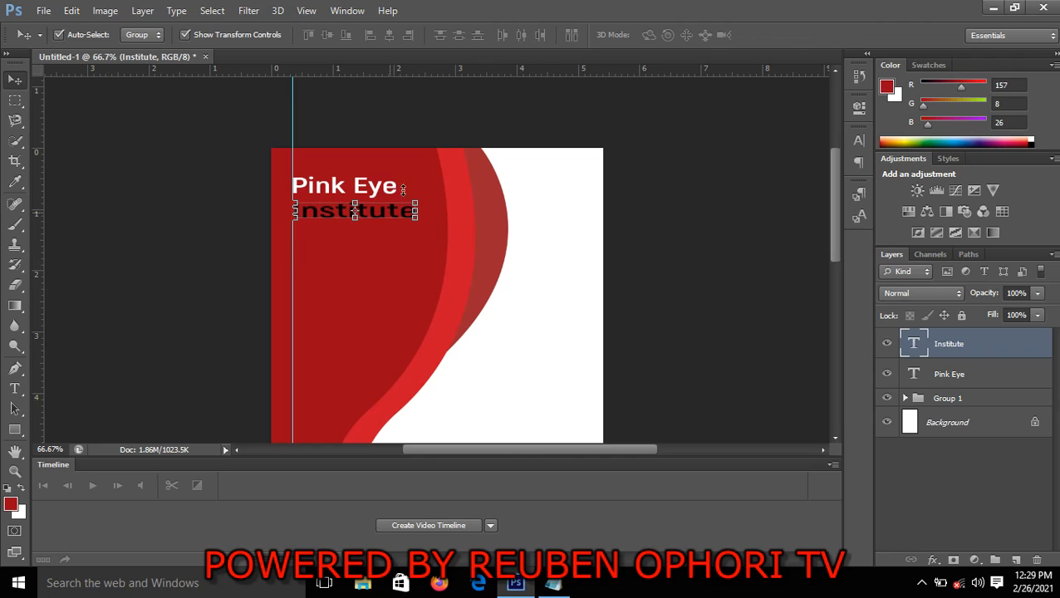
key(ctrl+t)
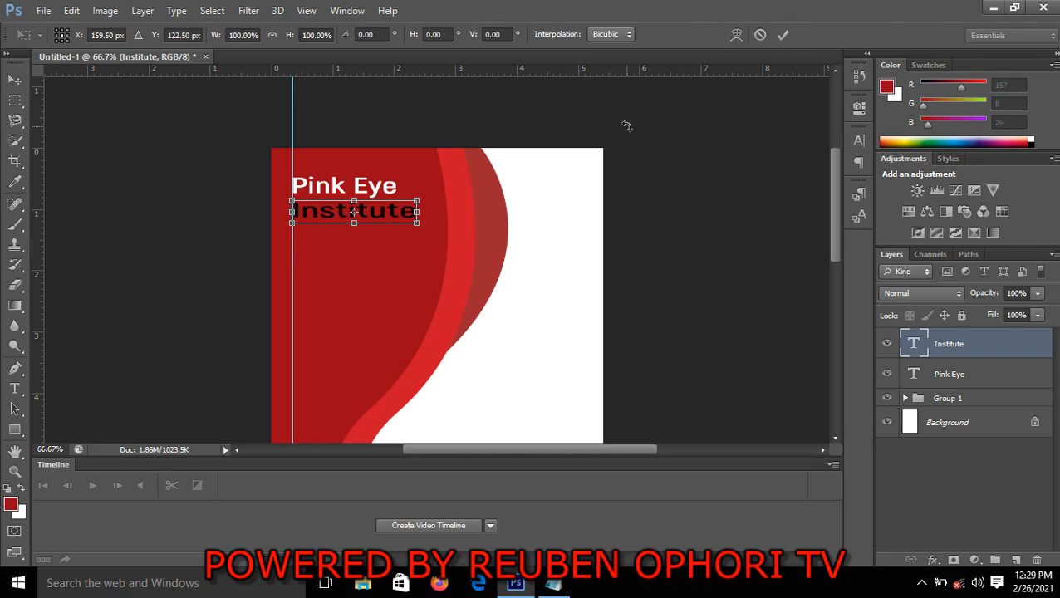
drag(418, 212, 426, 213)
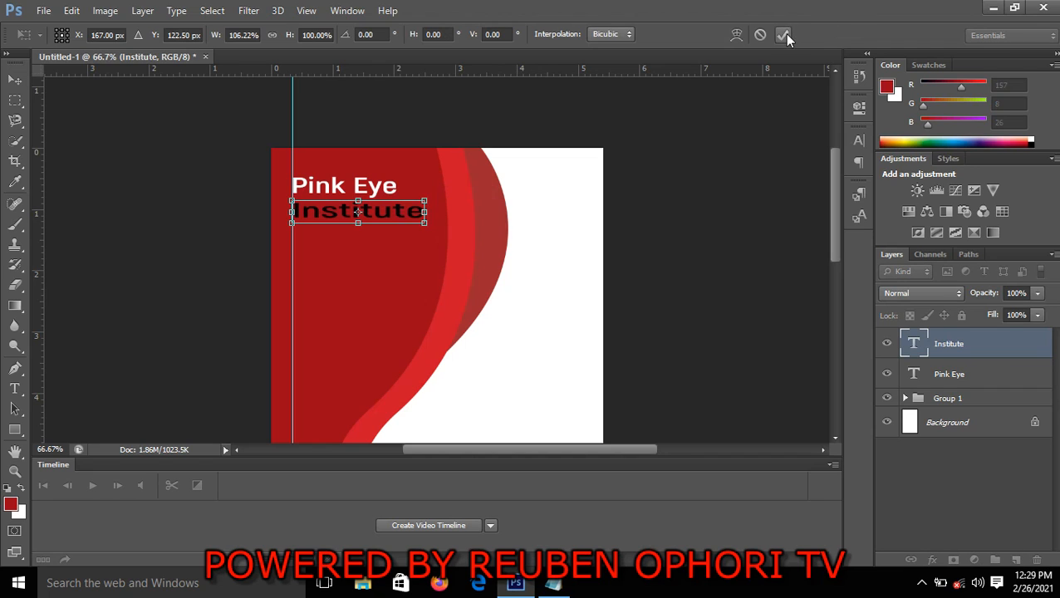
click(782, 34)
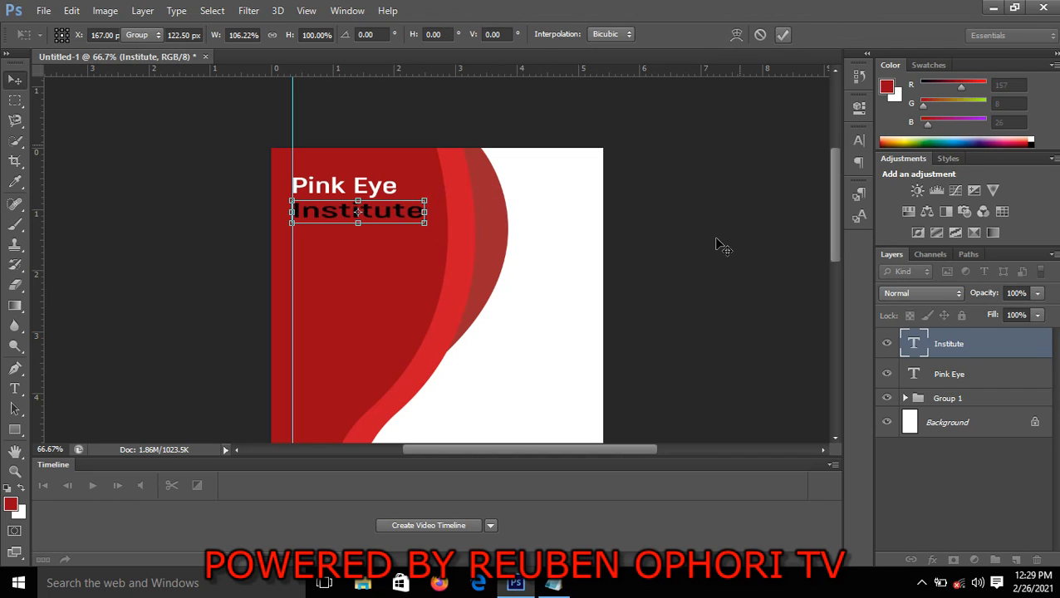
Group the Pink Eye and Institute text layers together and deselect the group
click(984, 382)
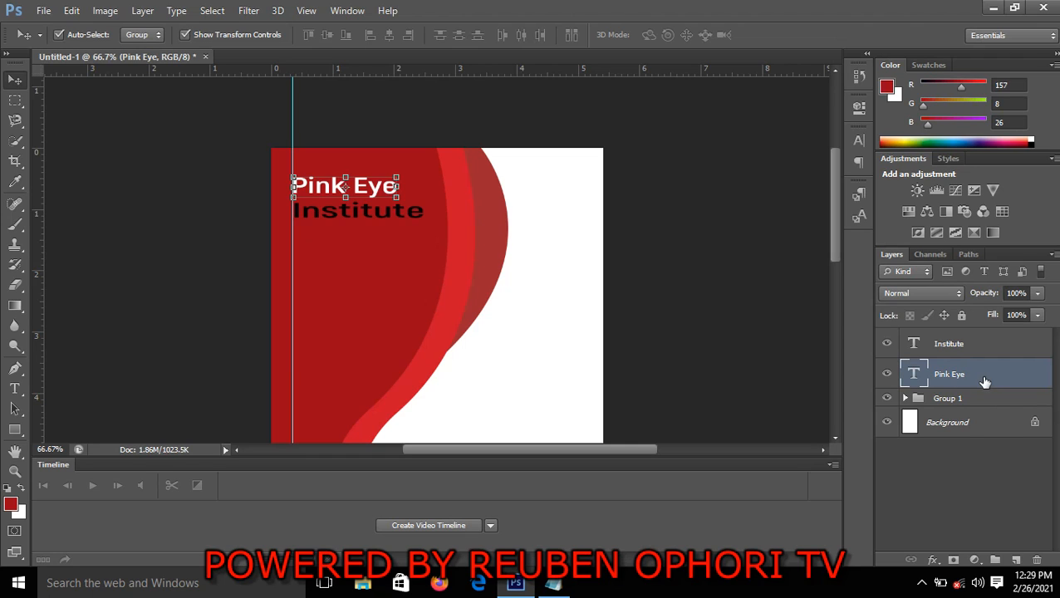
shift+click(958, 344)
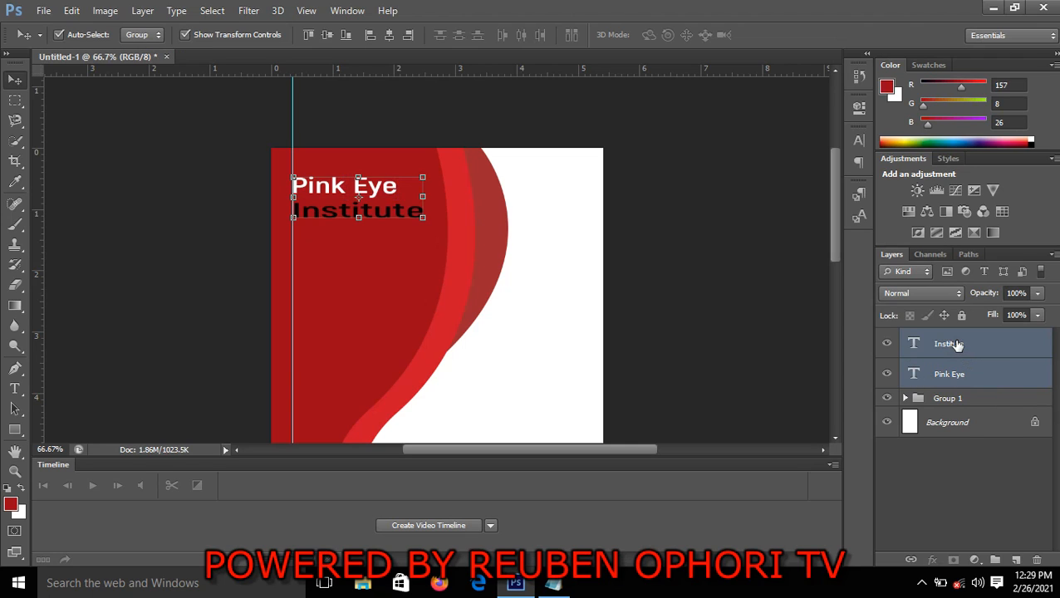
key(ctrl+g)
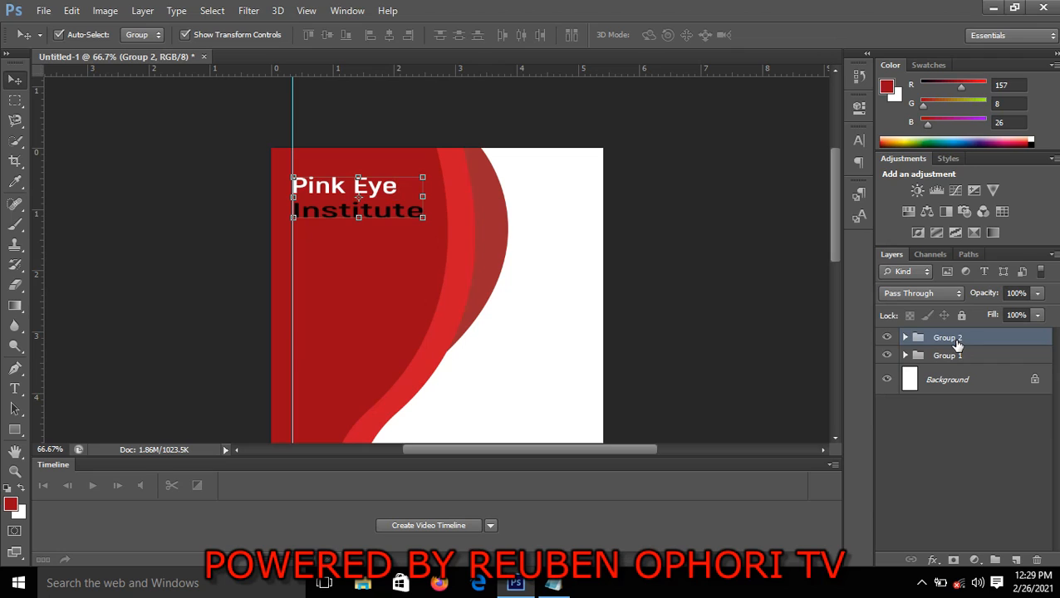
click(743, 274)
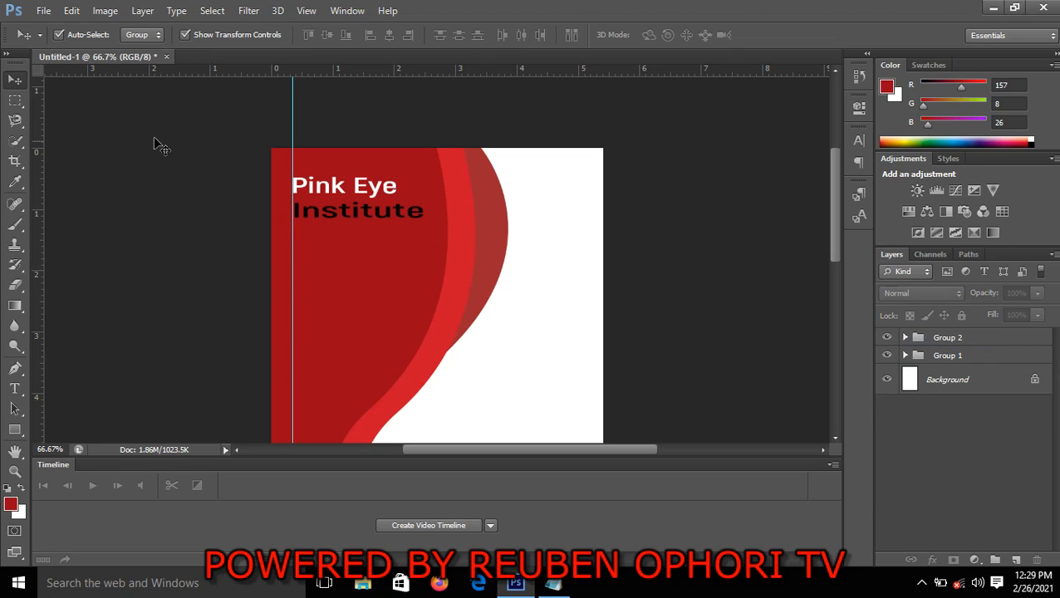
Draw a circle about 186 px across with the Ellipse tool and position it just below the Institute text
click(20, 439)
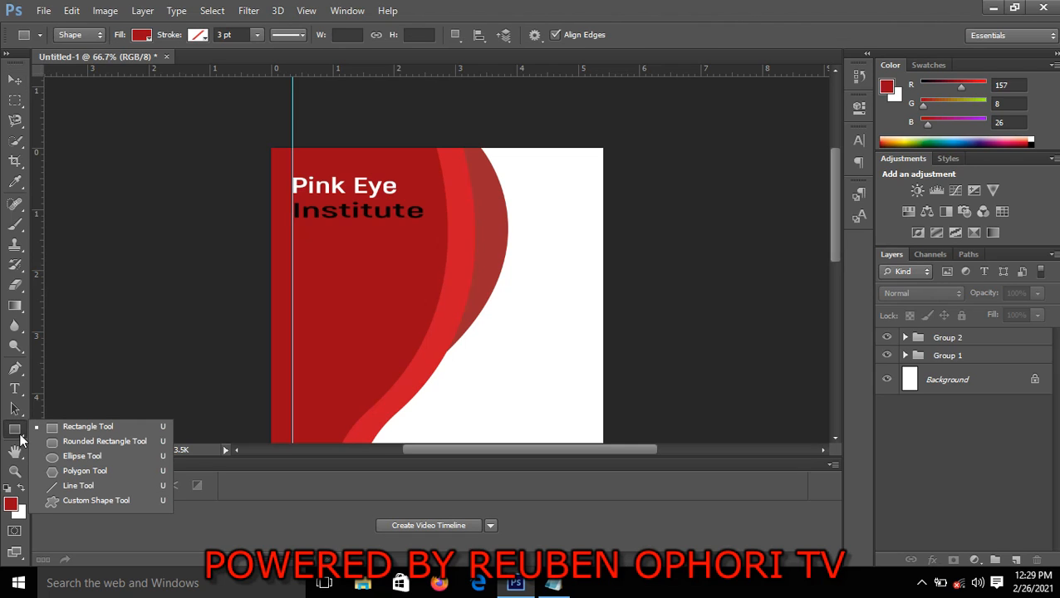
click(71, 456)
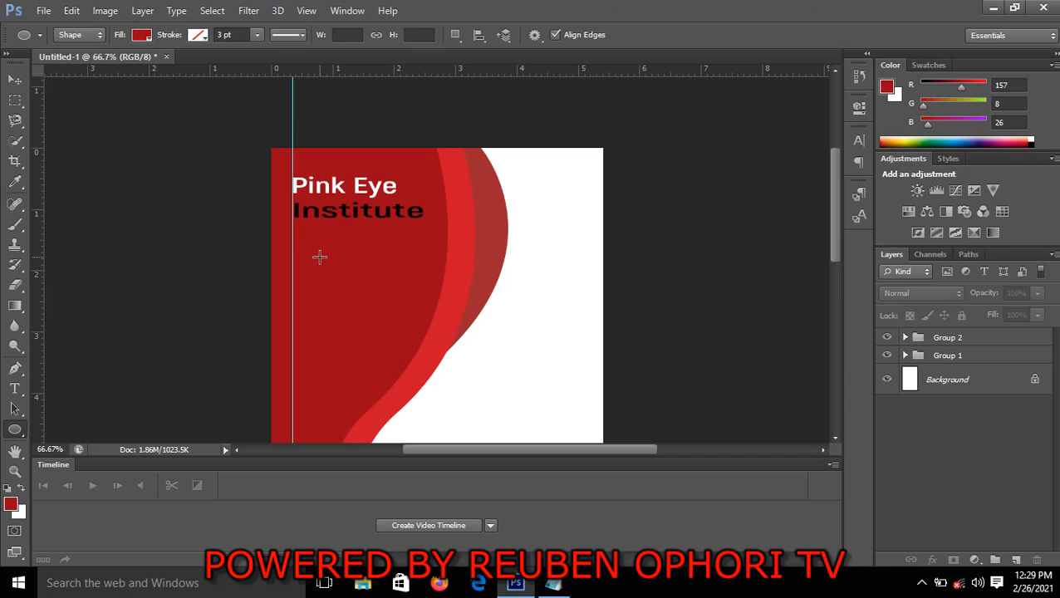
drag(319, 257, 416, 353)
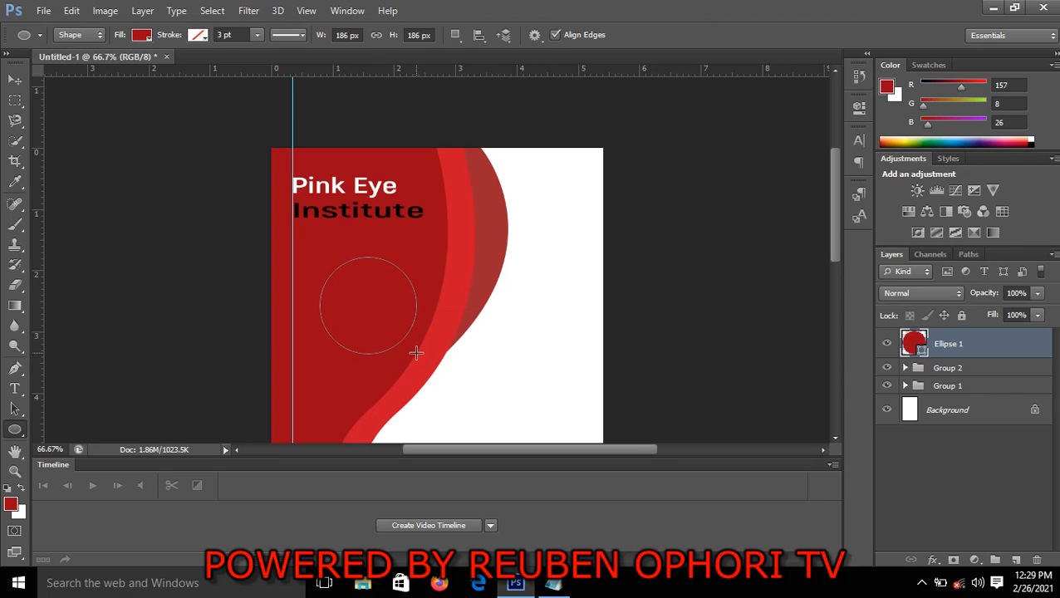
click(14, 80)
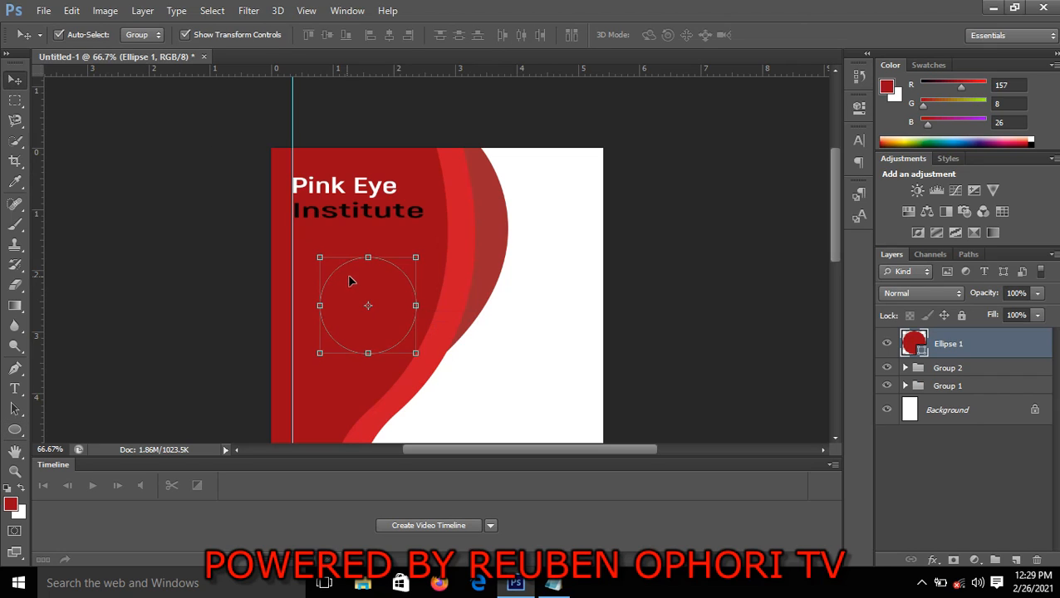
drag(362, 281, 343, 252)
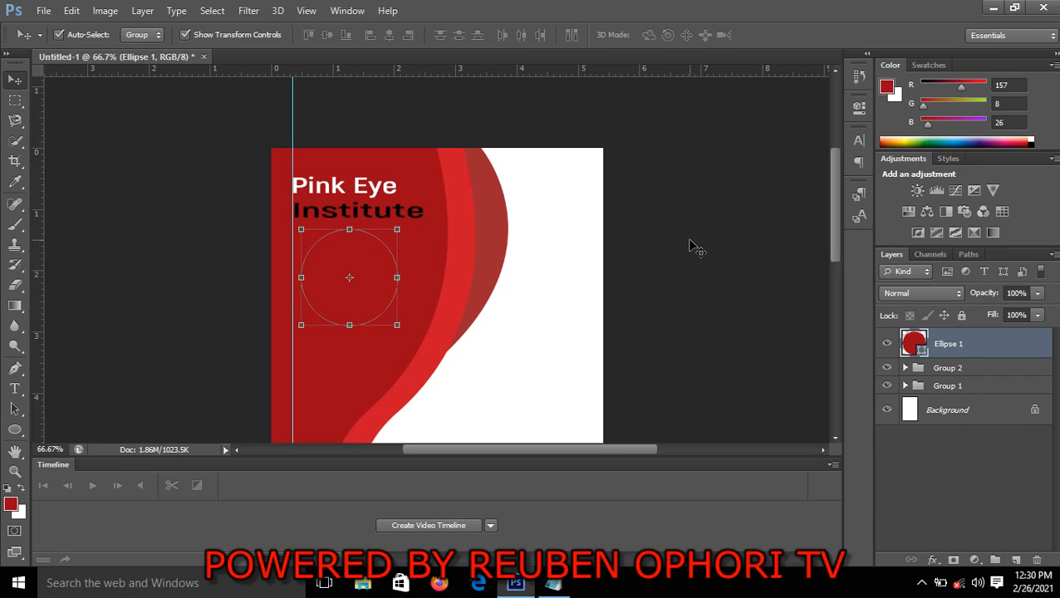
click(691, 244)
click(343, 277)
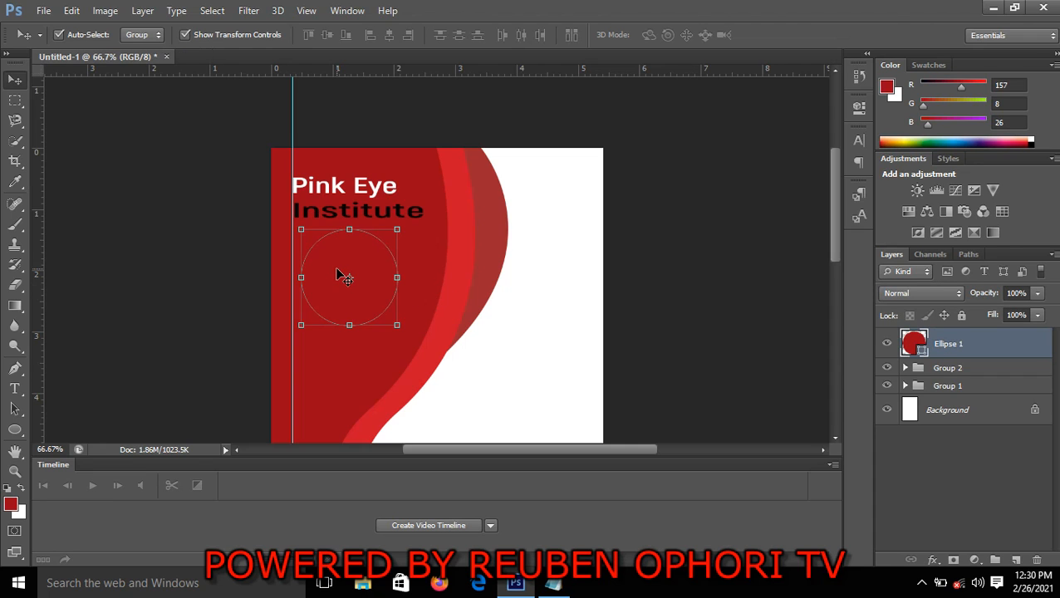
Place the "passport pic" image from the flyer folder on the Desktop into the document above the circle
click(43, 10)
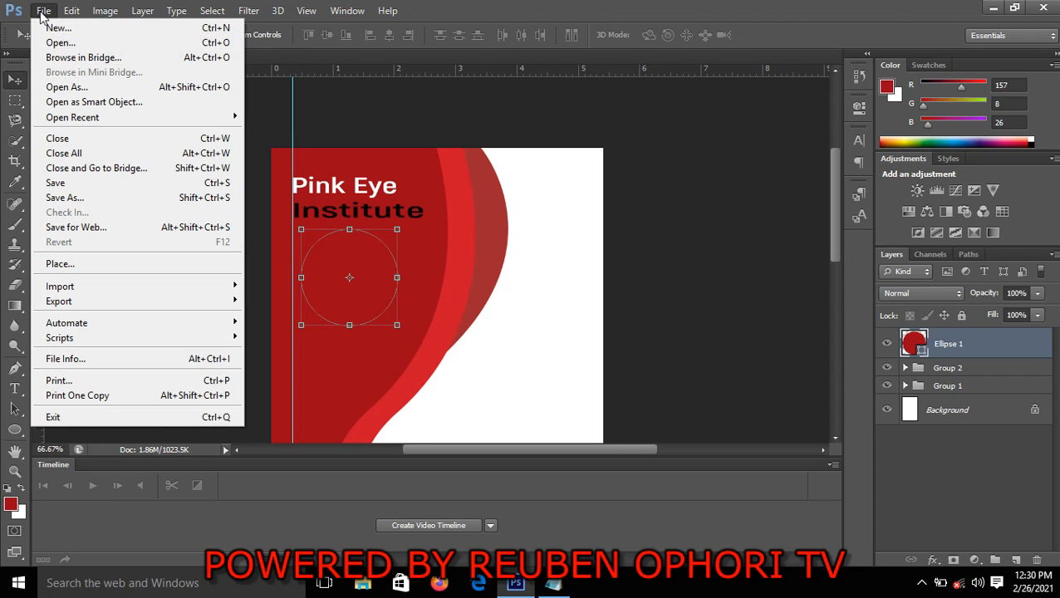
click(65, 264)
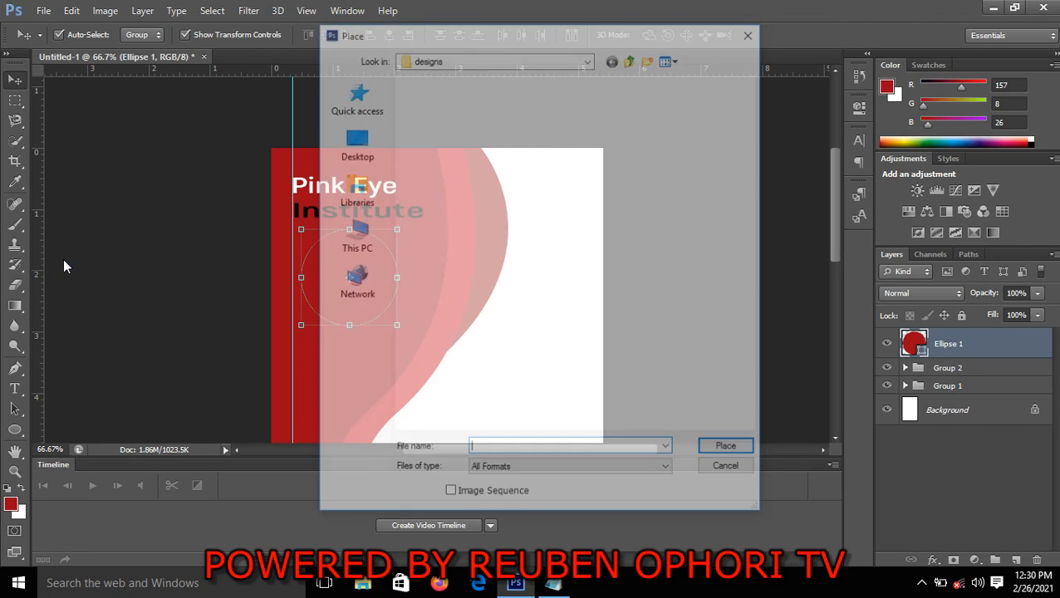
click(373, 159)
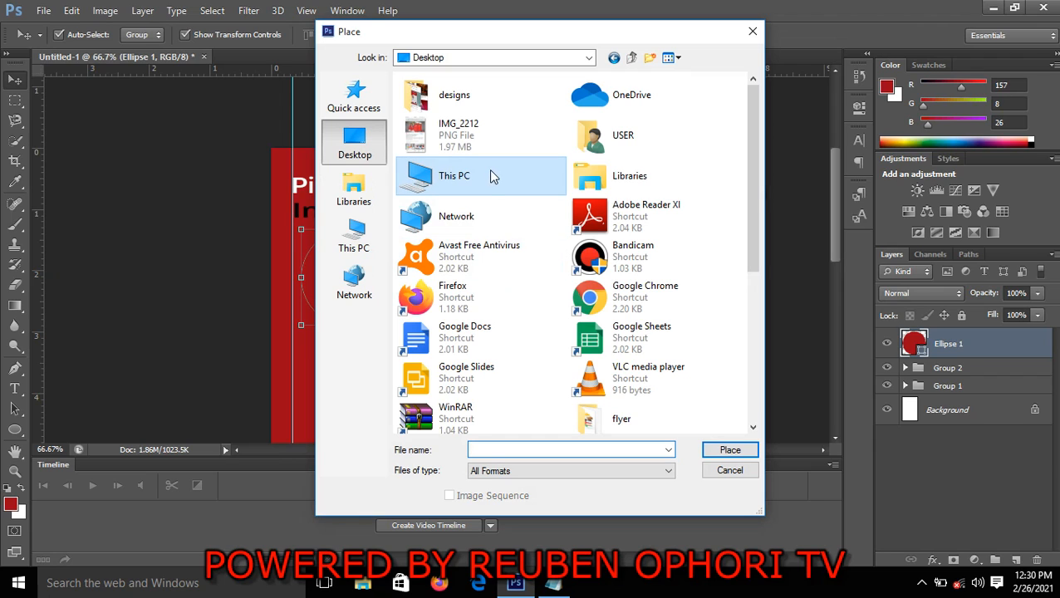
text(fl)
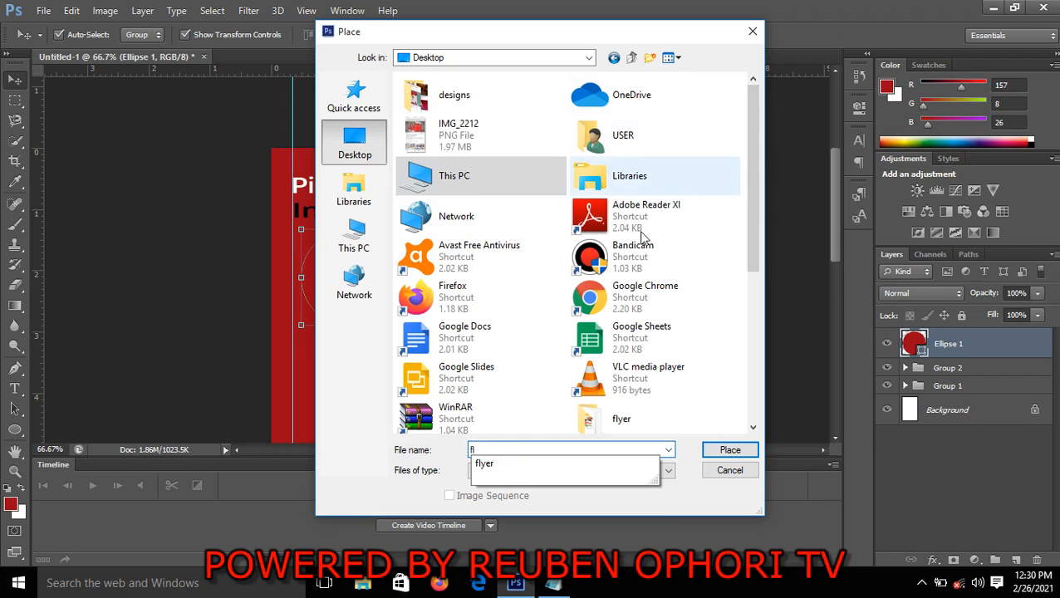
double_click(625, 425)
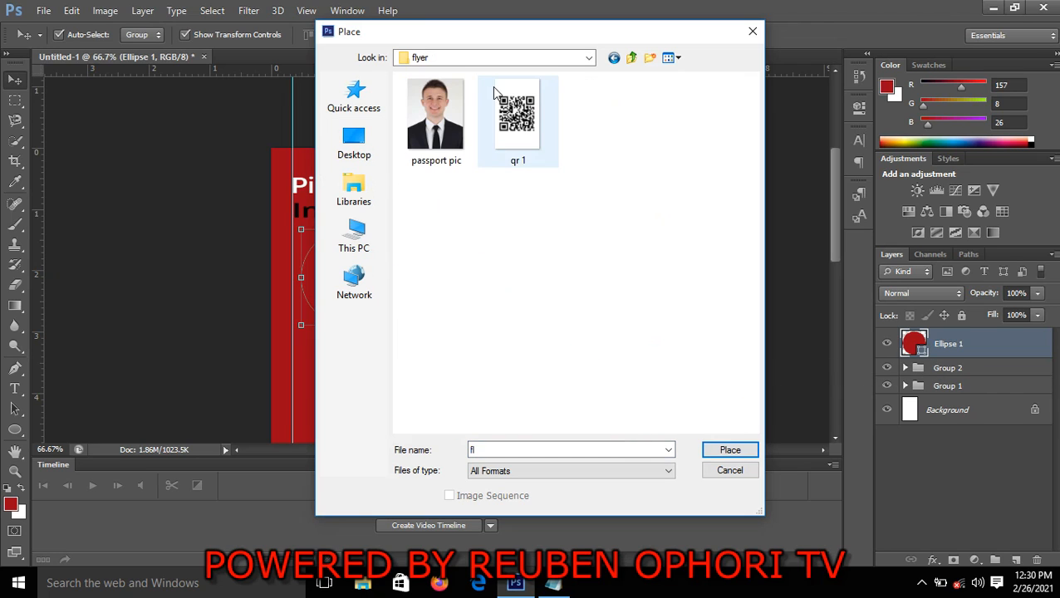
click(435, 104)
click(729, 450)
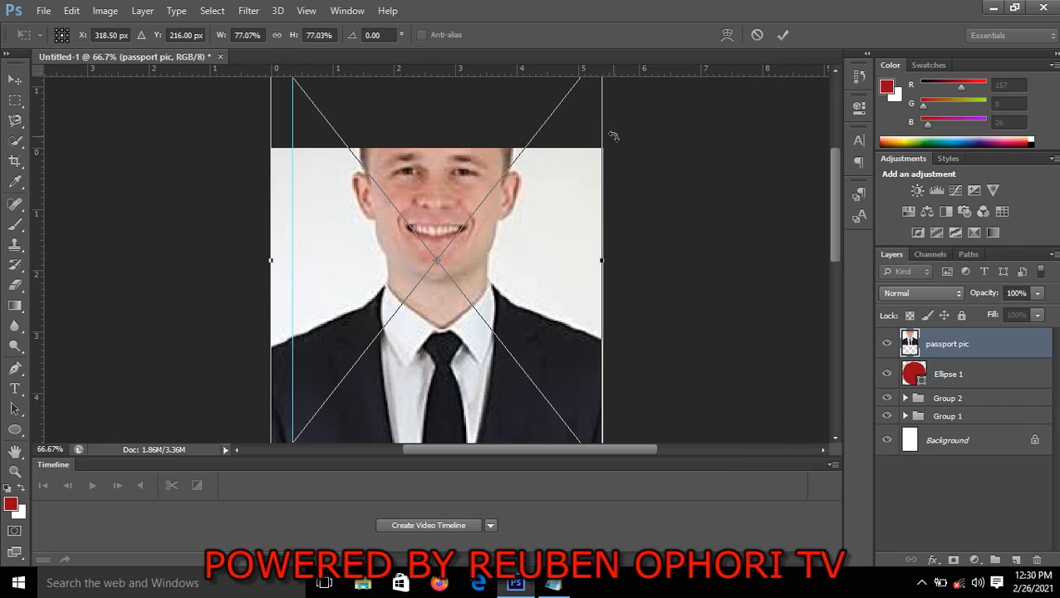
click(784, 35)
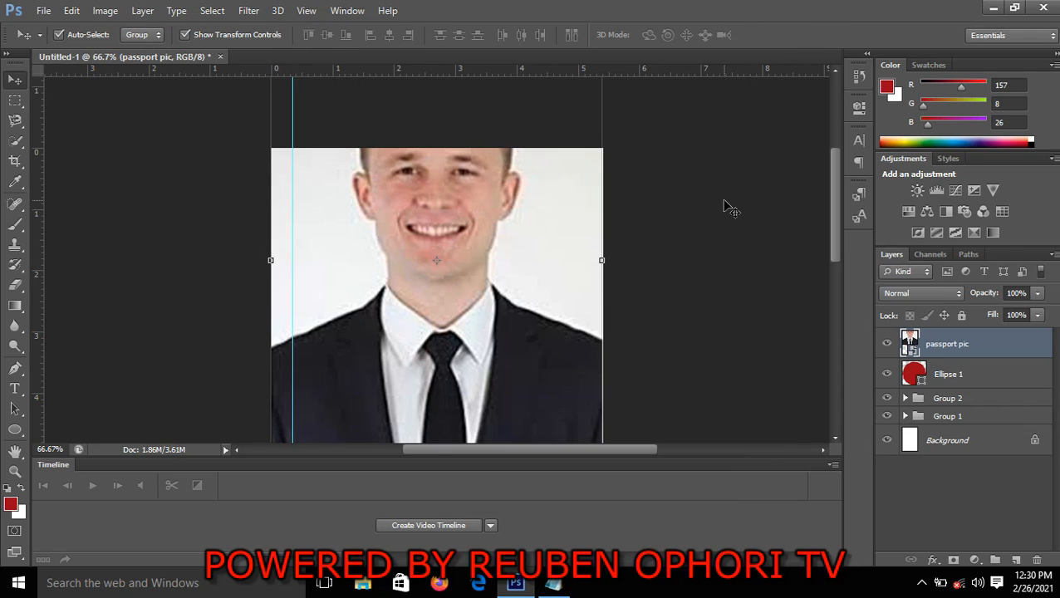
Scale the passport photo to about 29.67% width and 29.60% height over the circle, and rasterize its layer
key(ctrl+t)
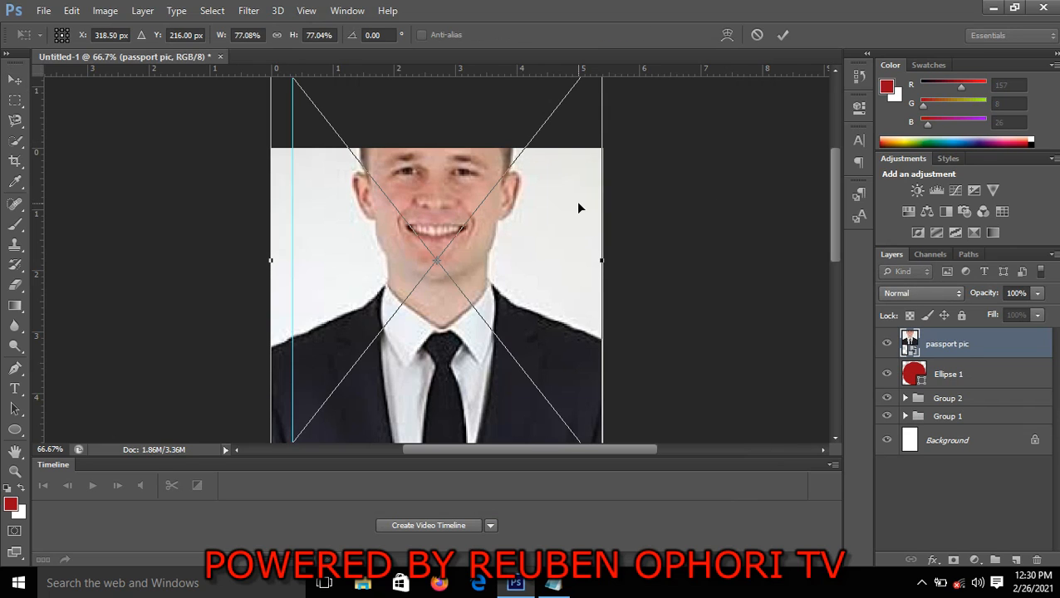
drag(577, 207, 567, 264)
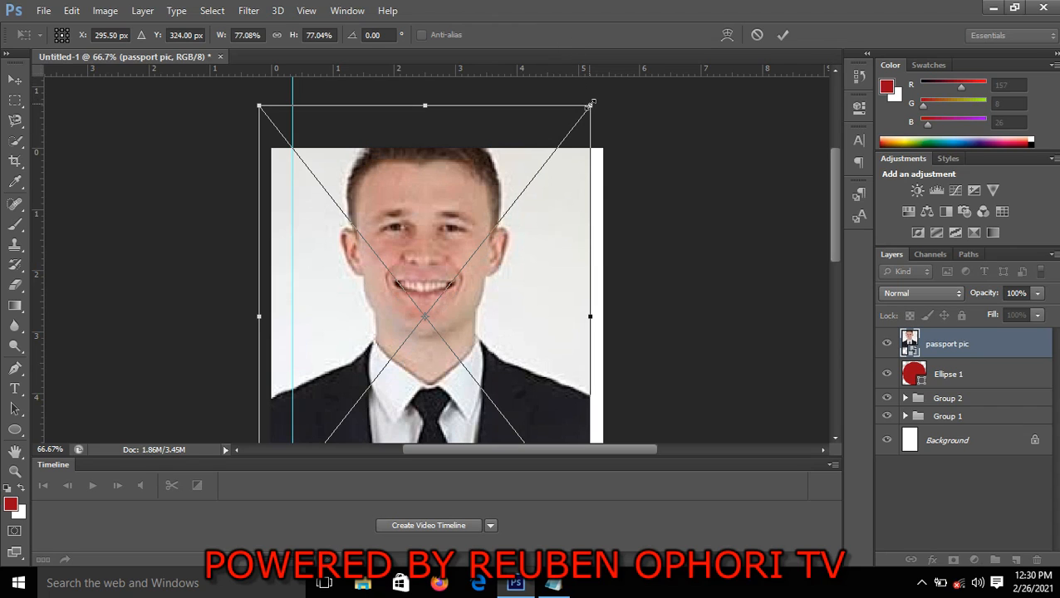
drag(589, 104, 426, 263)
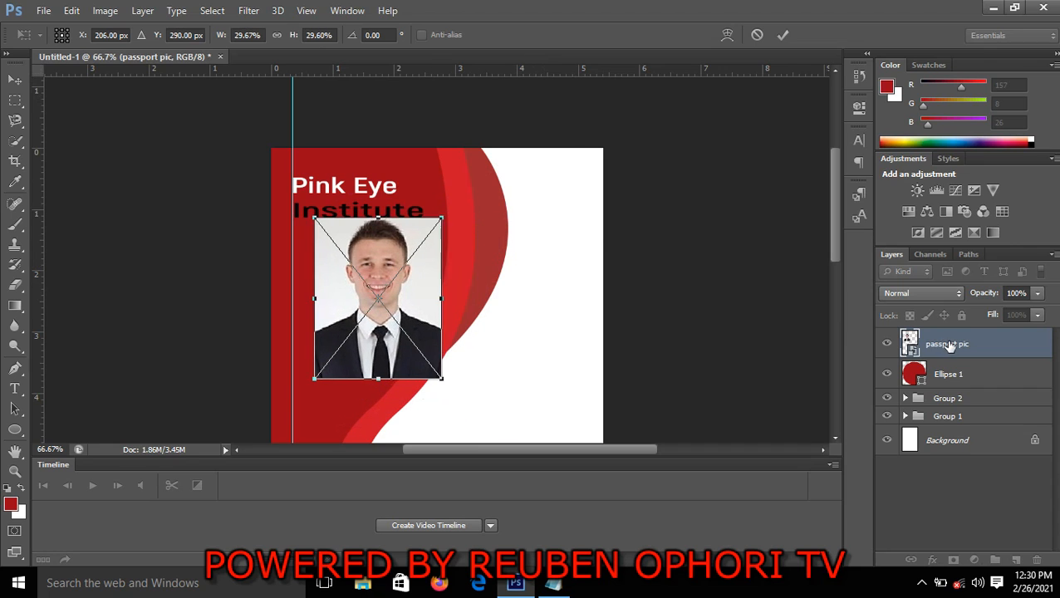
click(782, 35)
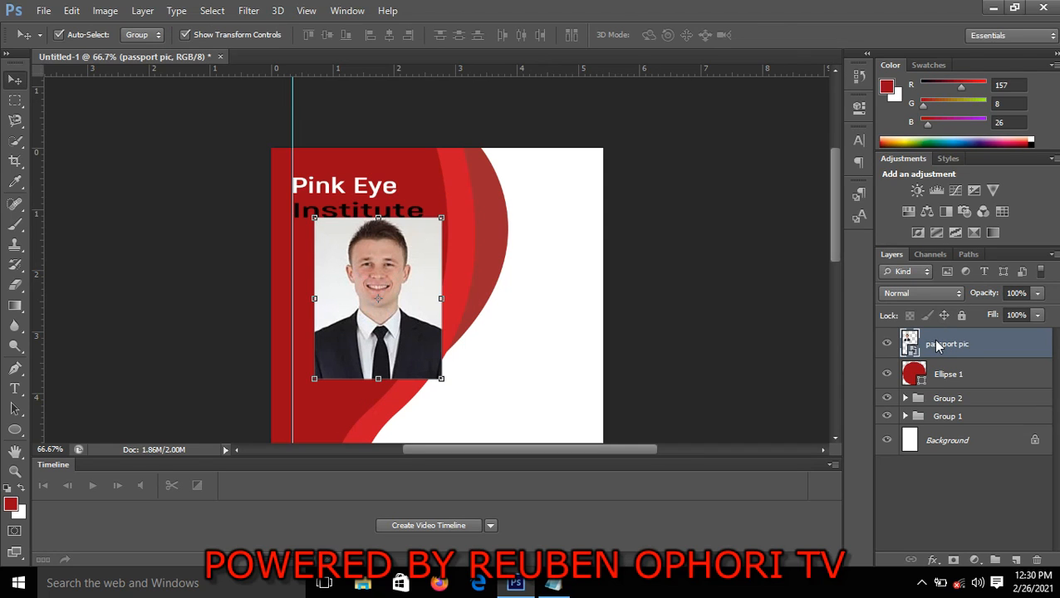
right_click(937, 347)
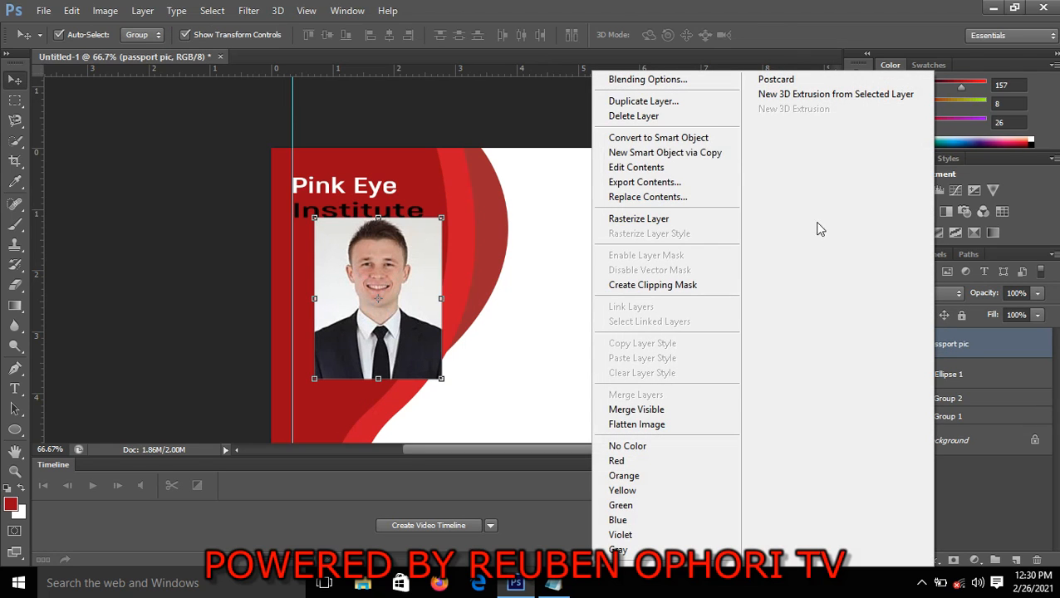
click(667, 218)
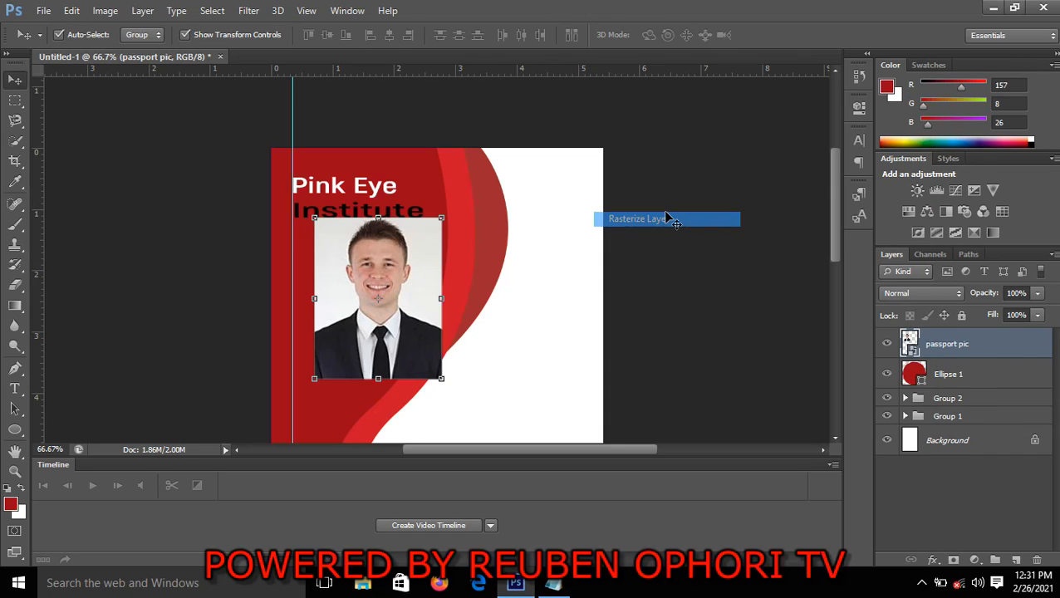
Clip the passport photo to the circle with a clipping mask and move it so the face fills the circle
right_click(927, 346)
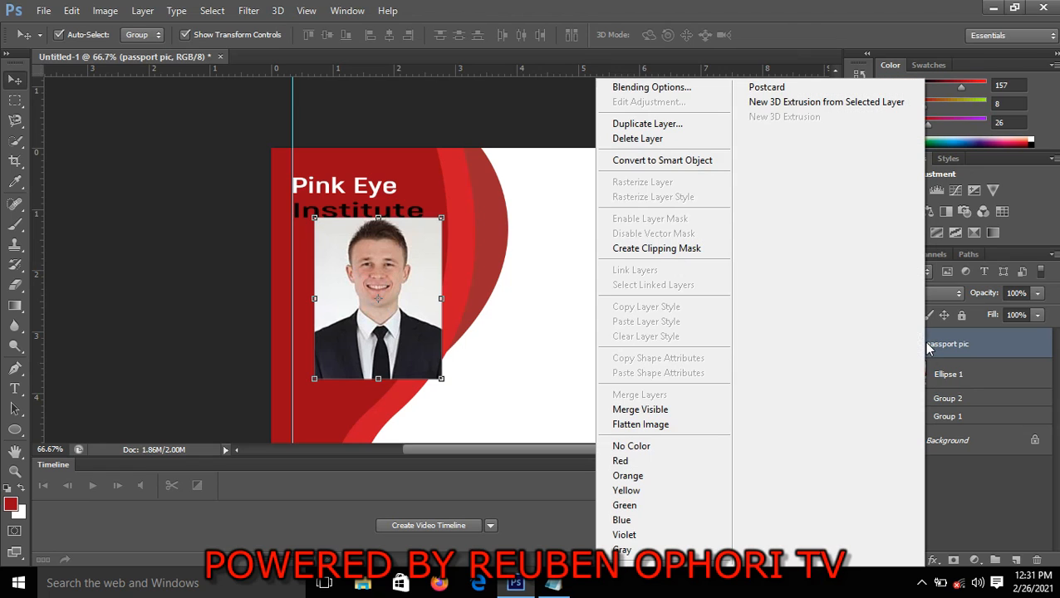
click(686, 248)
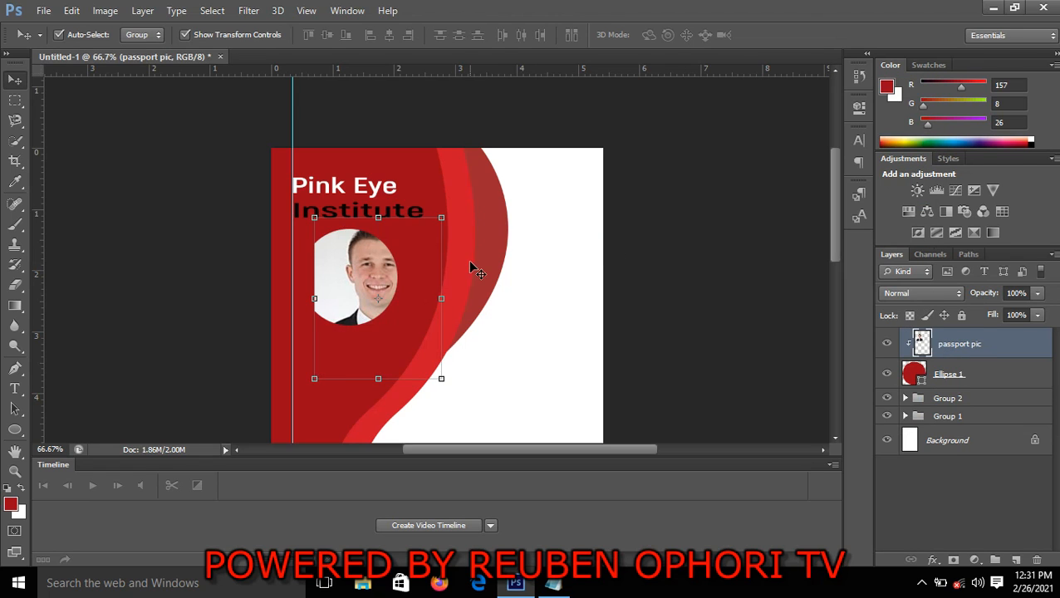
mouse_move(351, 282)
mouse_down()
mouse_move(318, 299)
mouse_move(366, 276)
mouse_up()
click(694, 281)
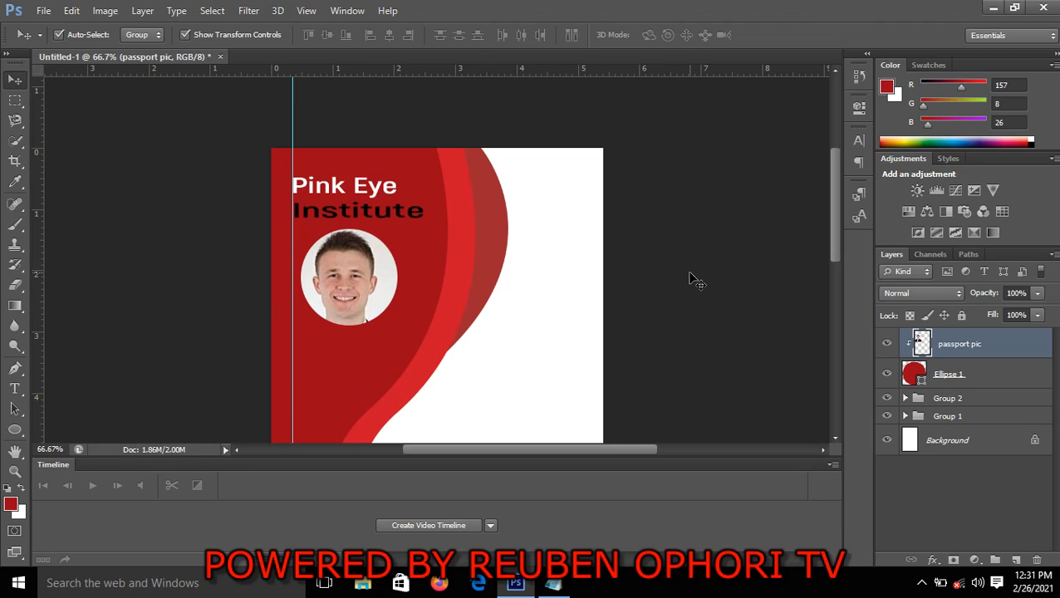
Group the passport photo layer together with the circle layer it is clipped to
click(954, 381)
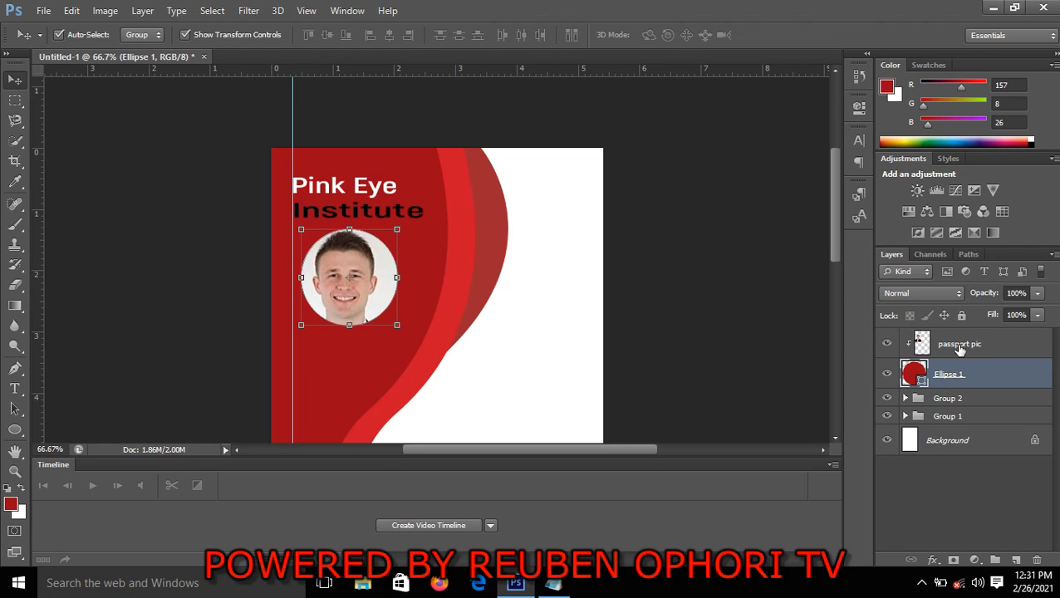
shift+click(960, 350)
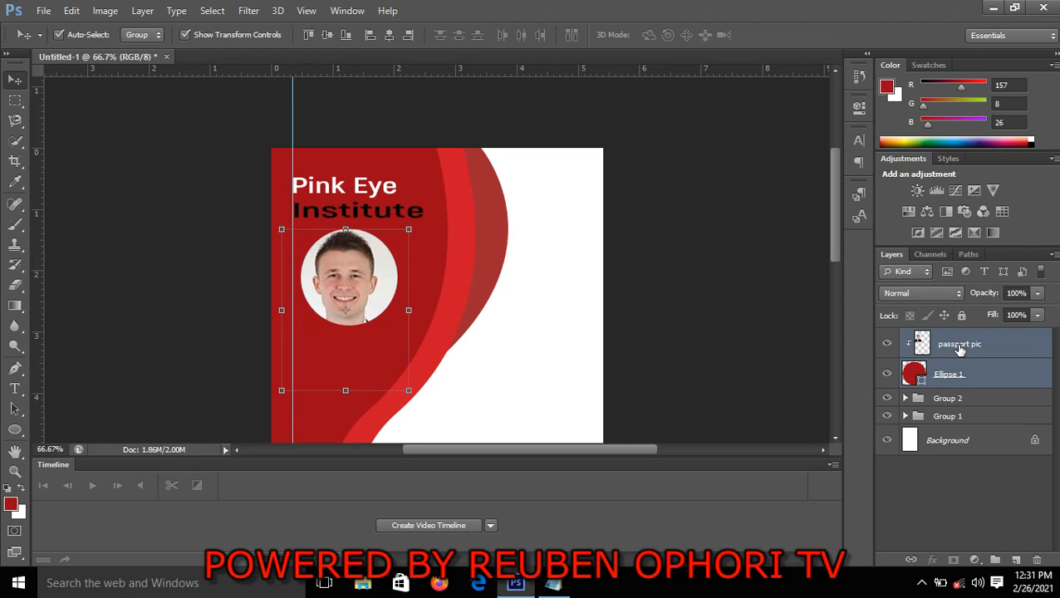
key(ctrl+g)
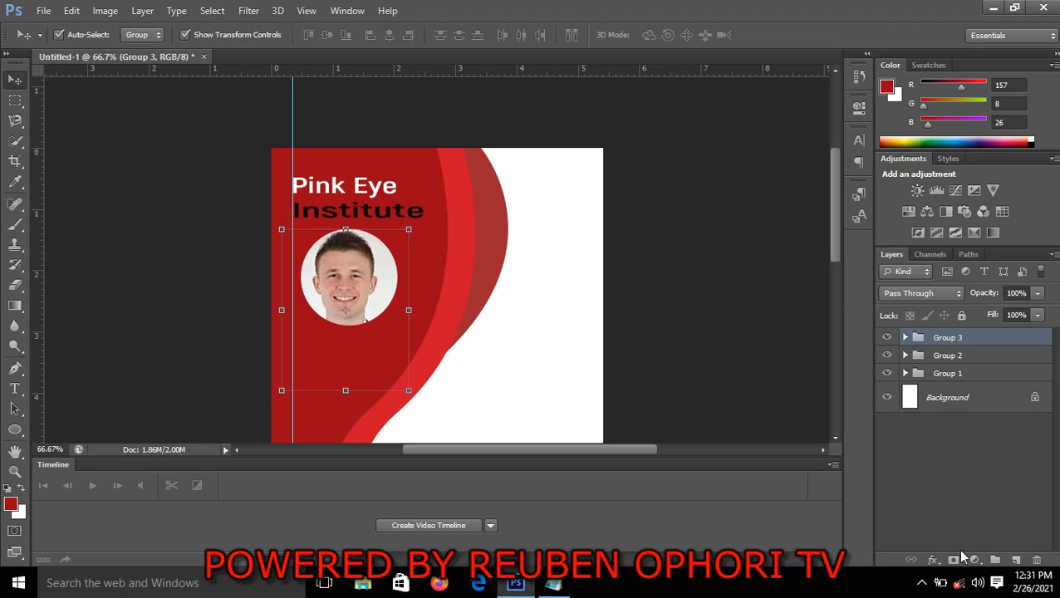
Add a white 10 px outside stroke to the passport photo group
click(934, 560)
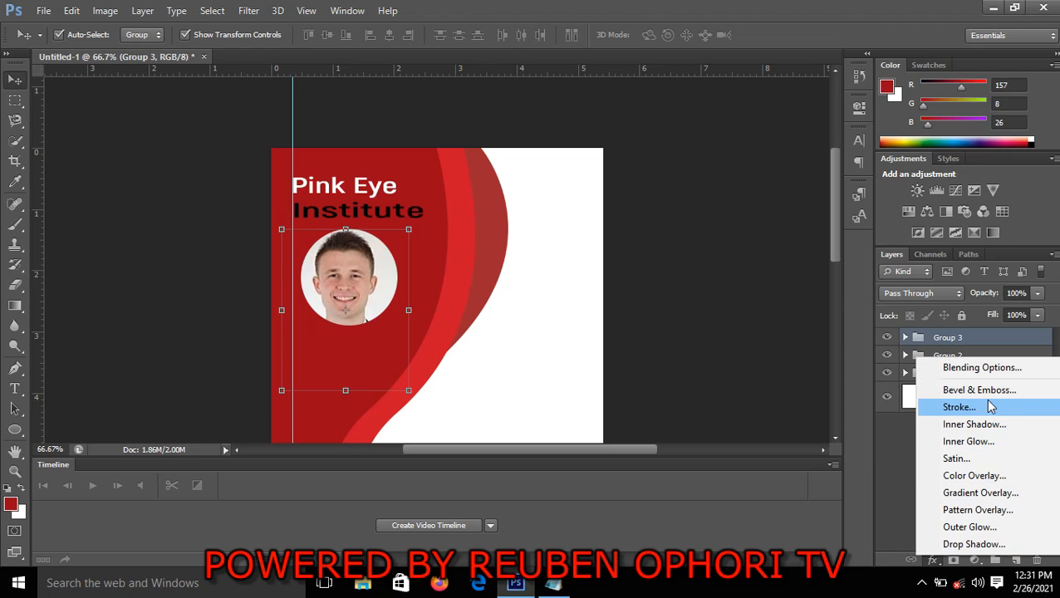
click(959, 407)
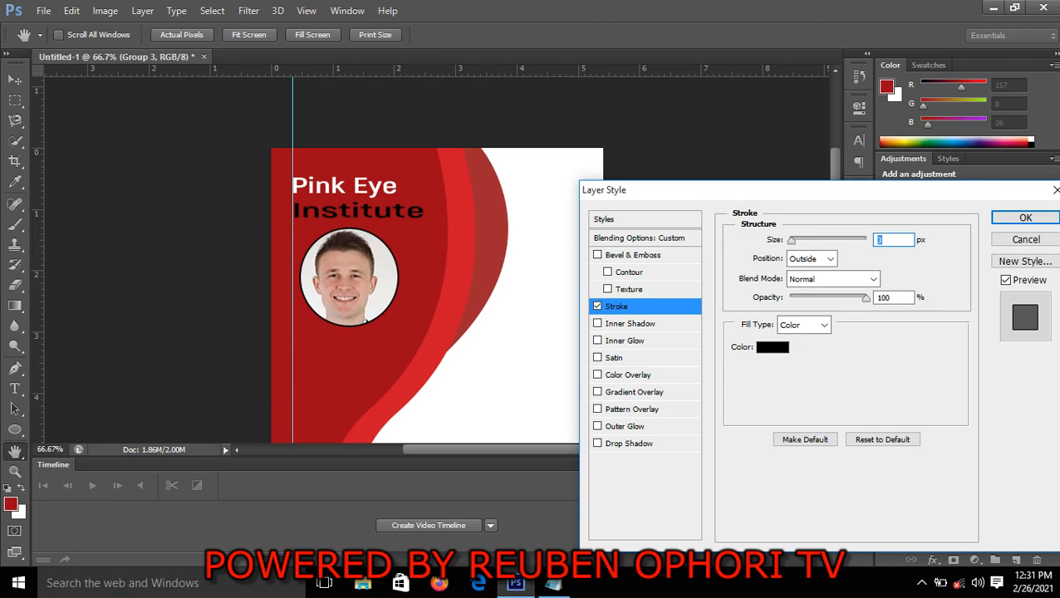
text(10)
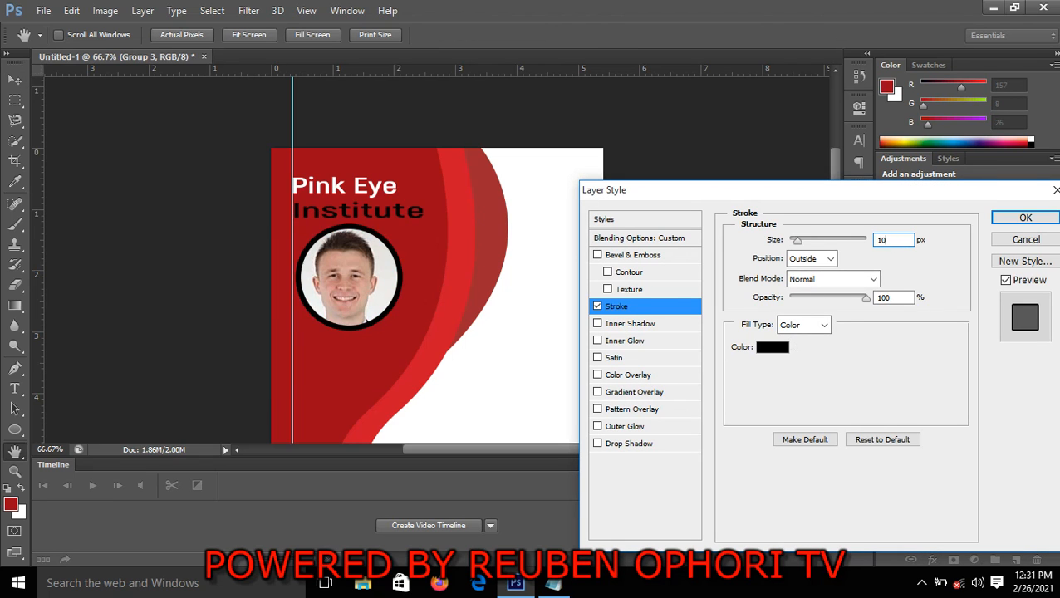
click(771, 352)
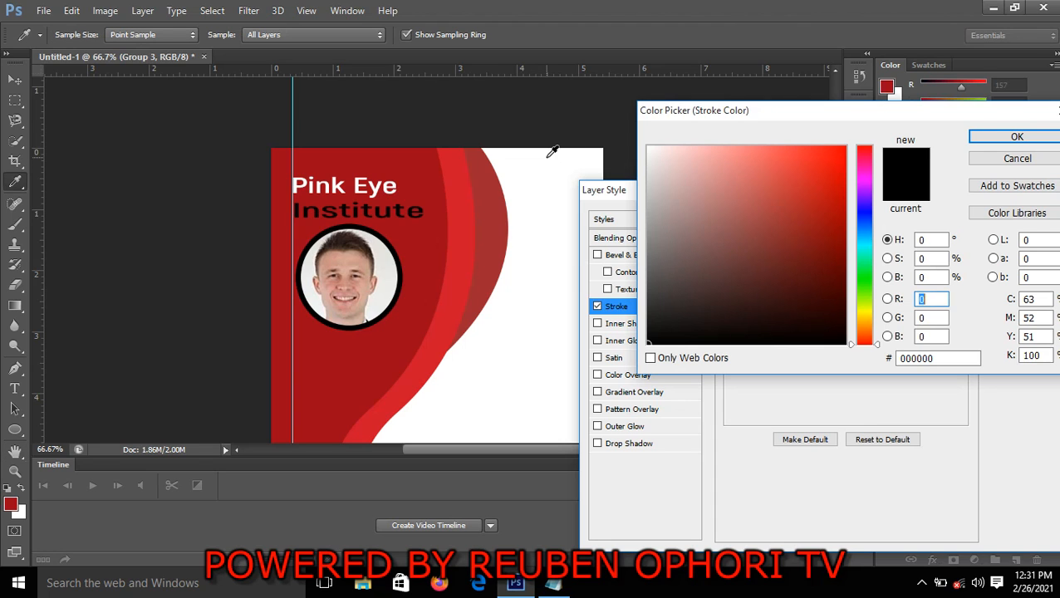
click(550, 151)
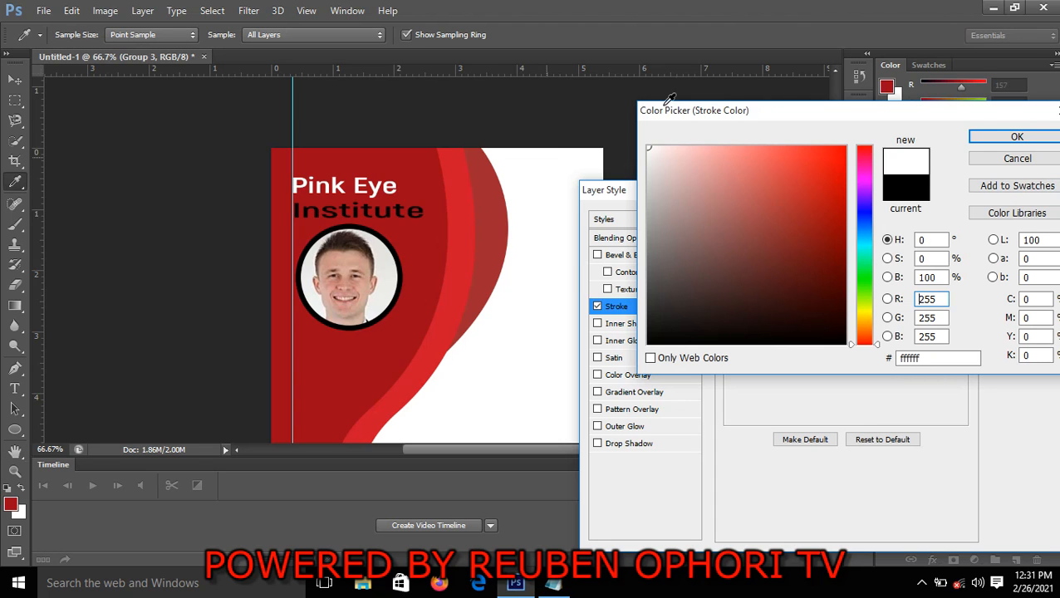
click(1031, 140)
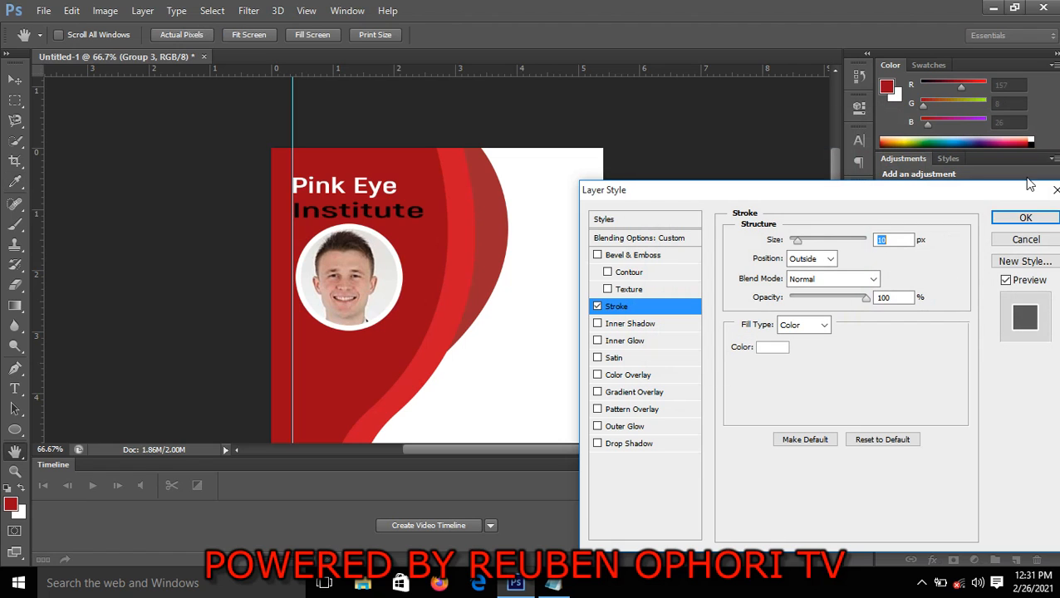
click(1020, 221)
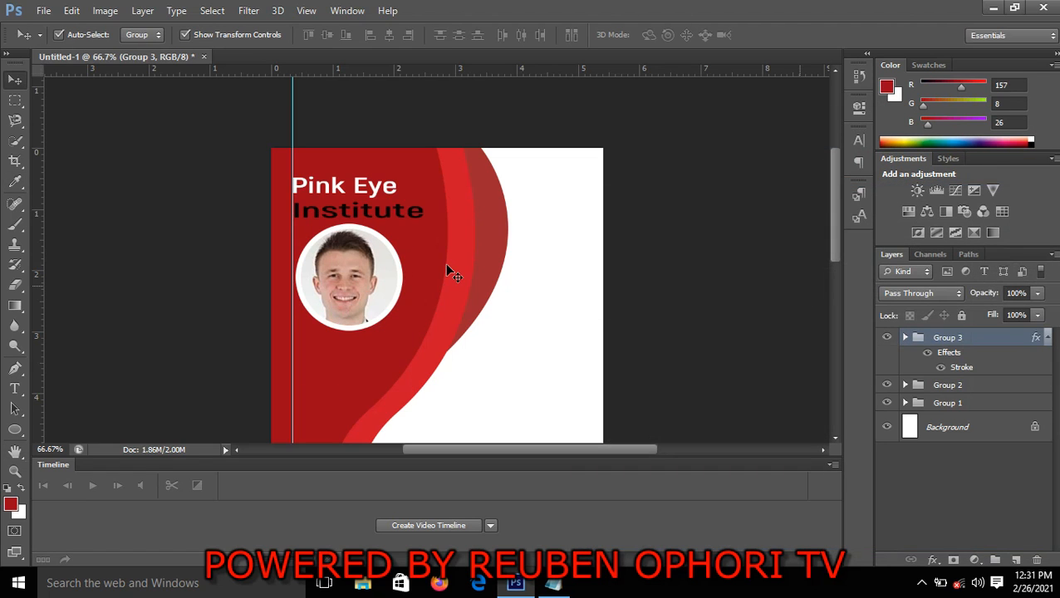
Remove the vertical guide running along the start of the institute text
click(260, 230)
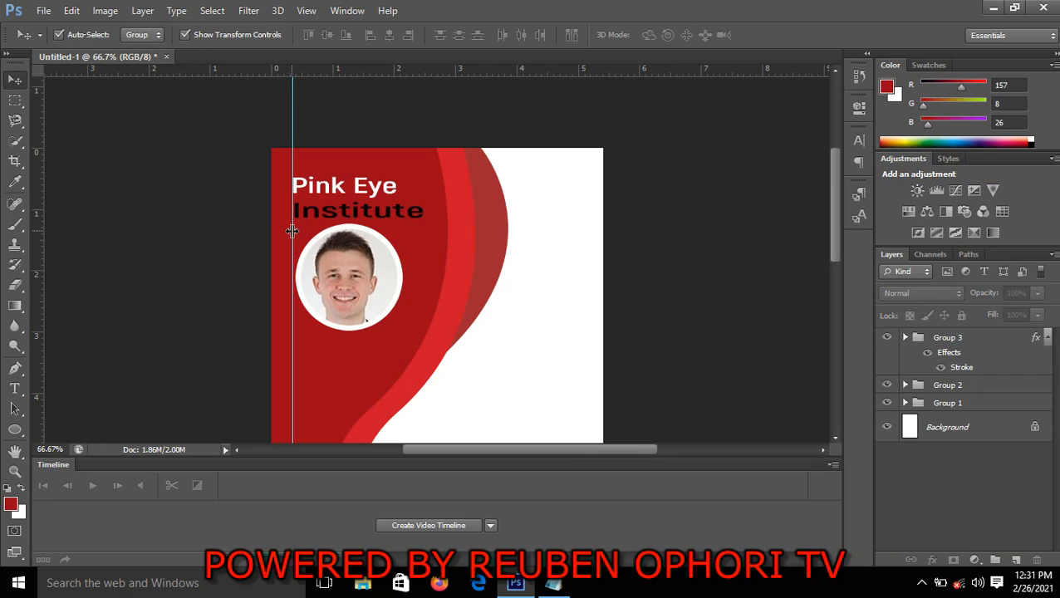
drag(293, 230, 36, 166)
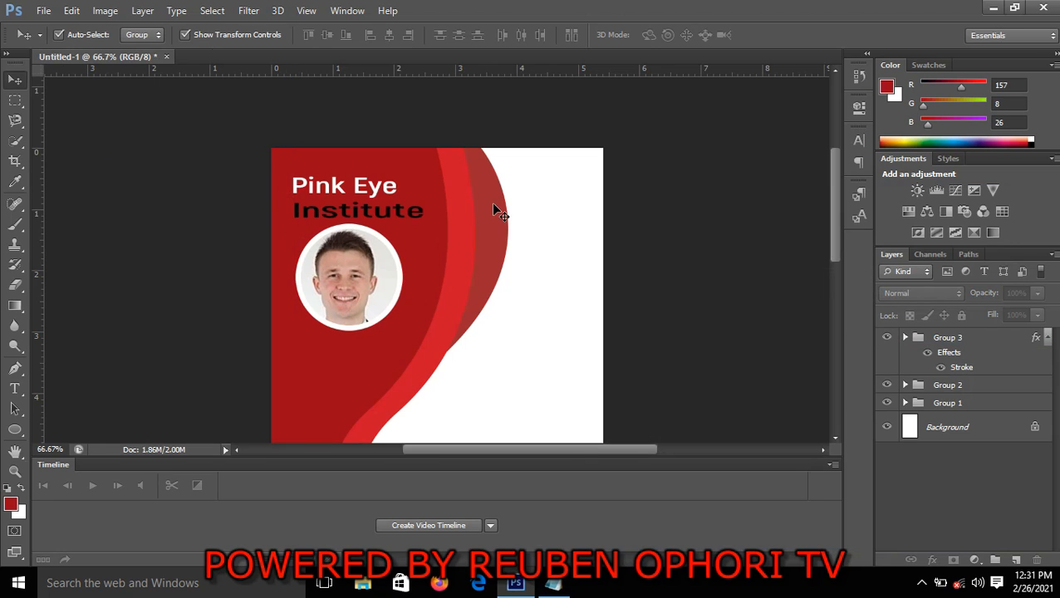
Place the "qr 1" image from the flyer folder into the card document at its original placed size
drag(836, 229, 839, 248)
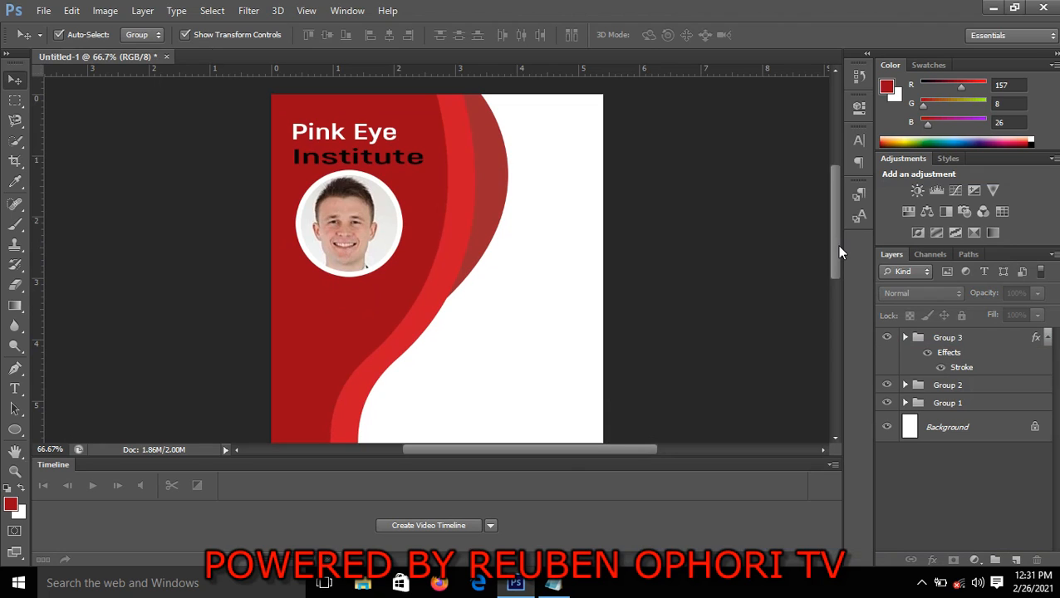
key(ctrl+minus)
key(ctrl+minus)
key(ctrl+minus)
key(ctrl+minus)
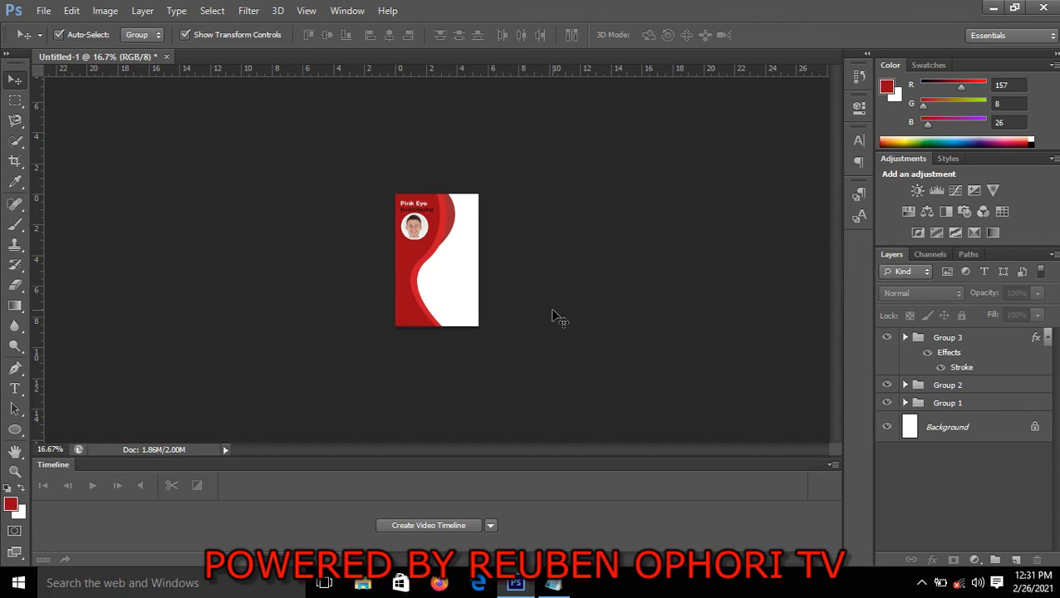
key(ctrl+plus)
key(ctrl+plus)
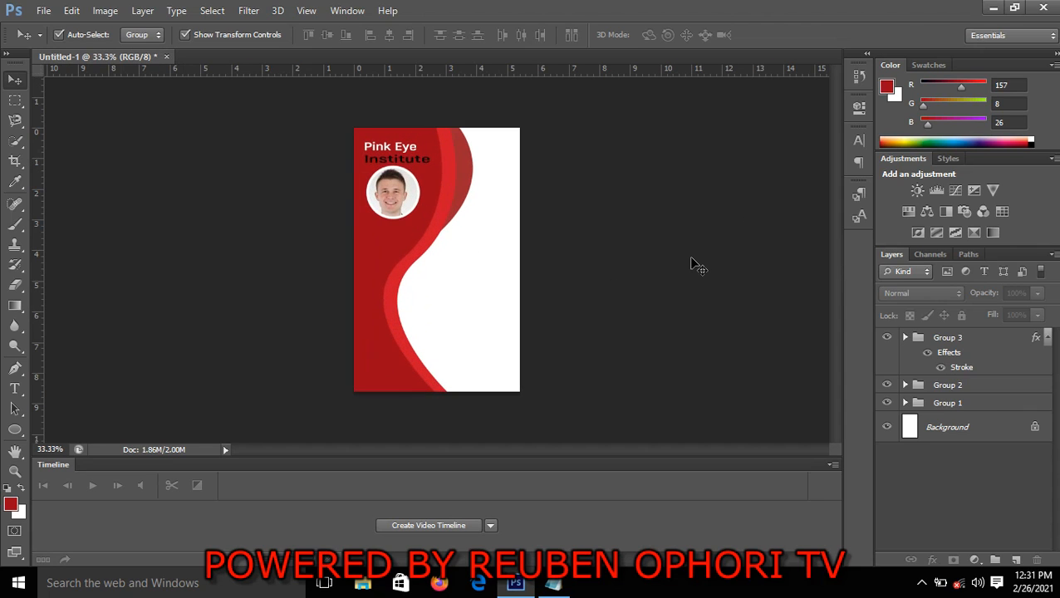
click(44, 12)
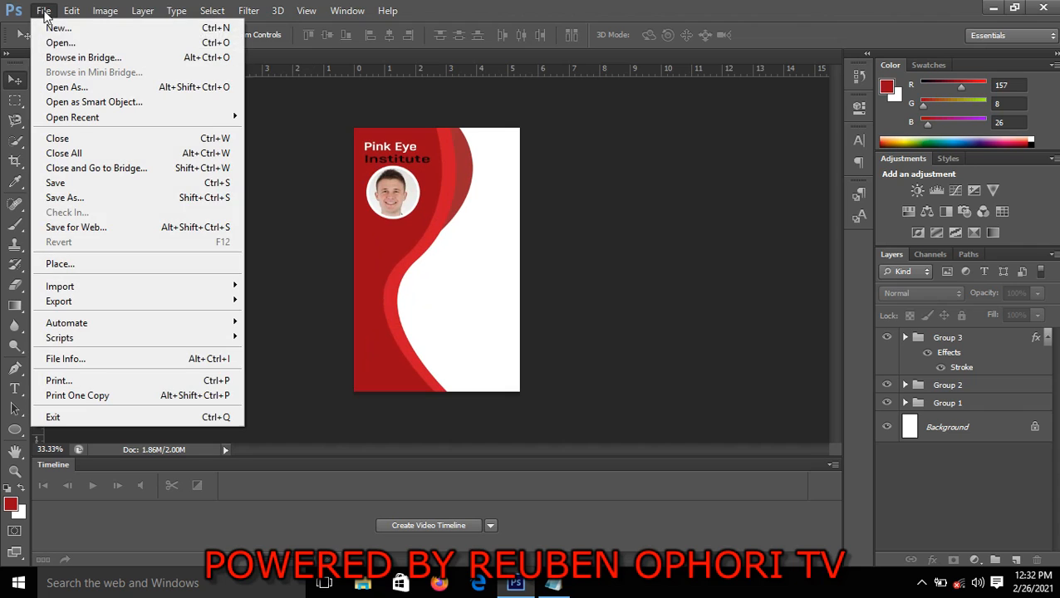
click(74, 263)
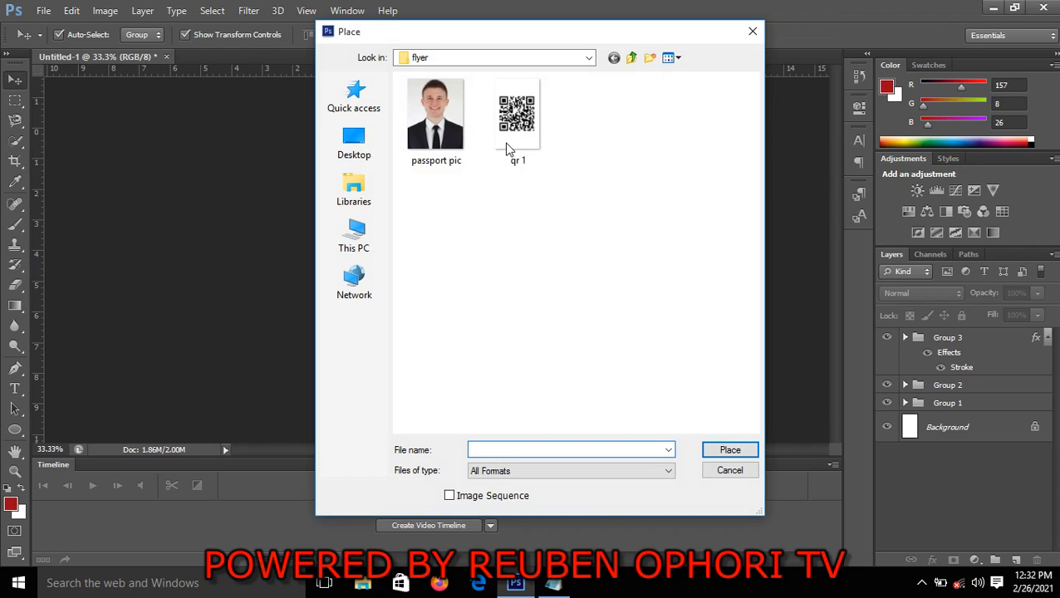
click(519, 139)
click(726, 448)
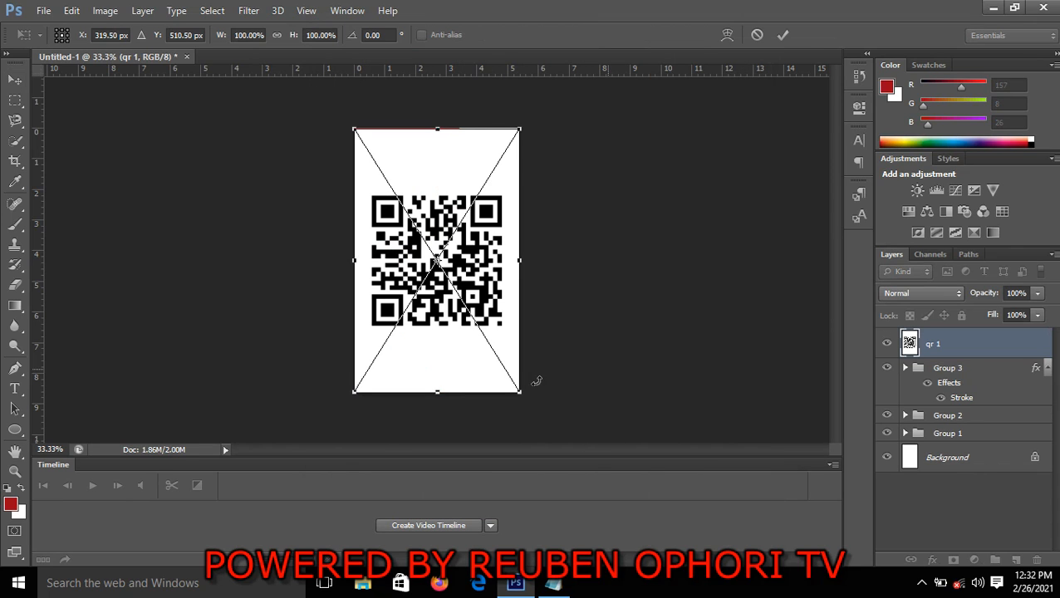
double_click(783, 22)
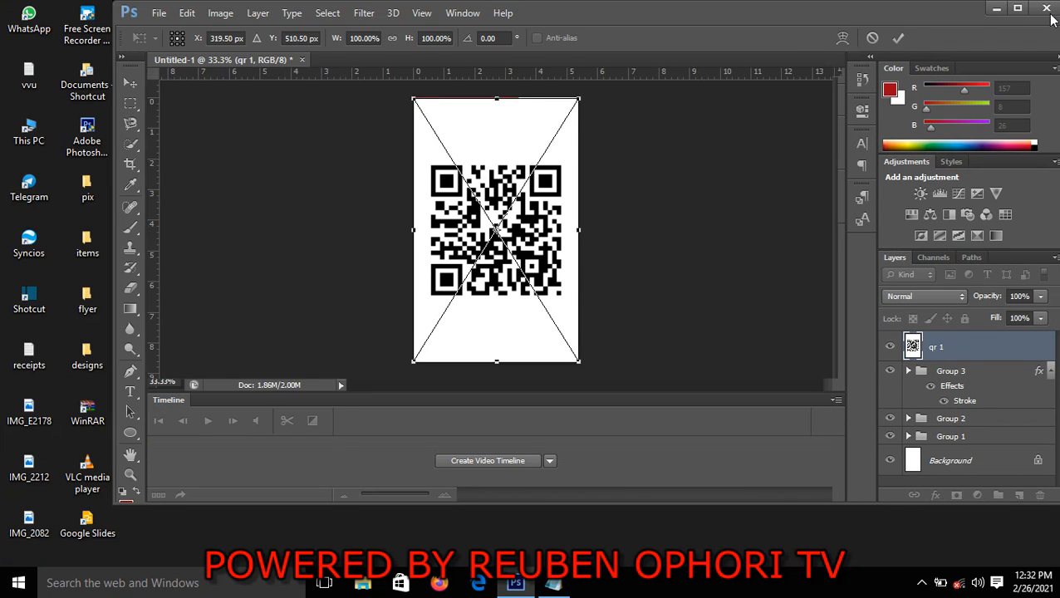
click(1018, 8)
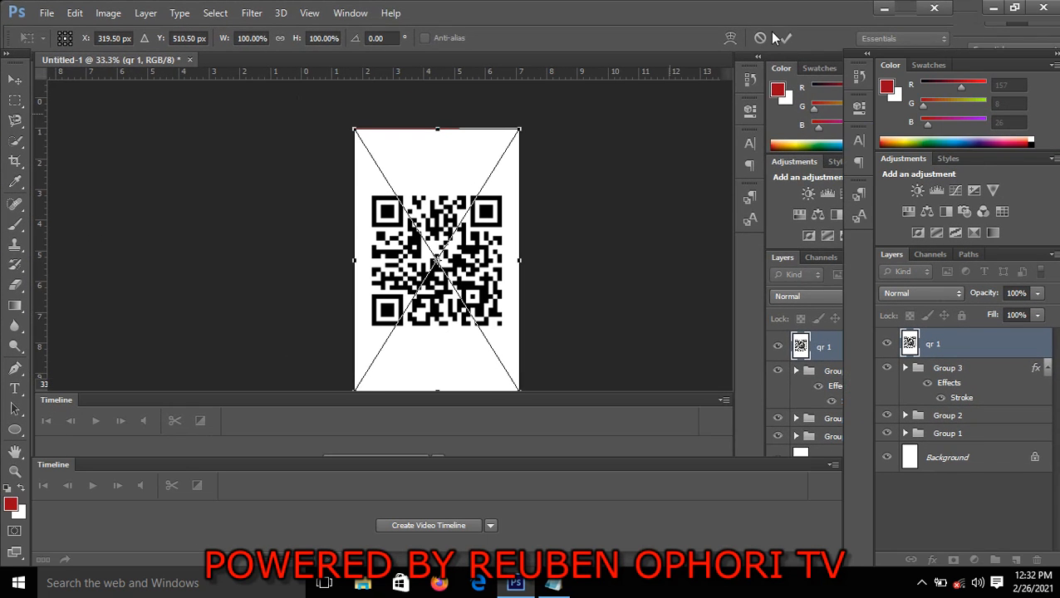
click(783, 35)
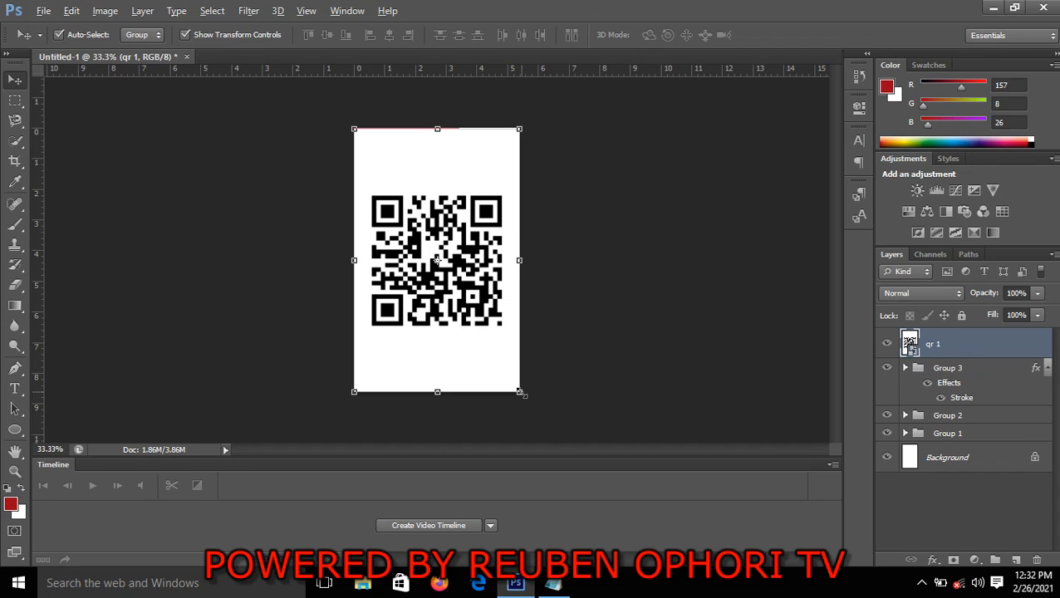
Scale the placed QR image down to about 44.60% width and 44.54% height
drag(522, 393, 491, 309)
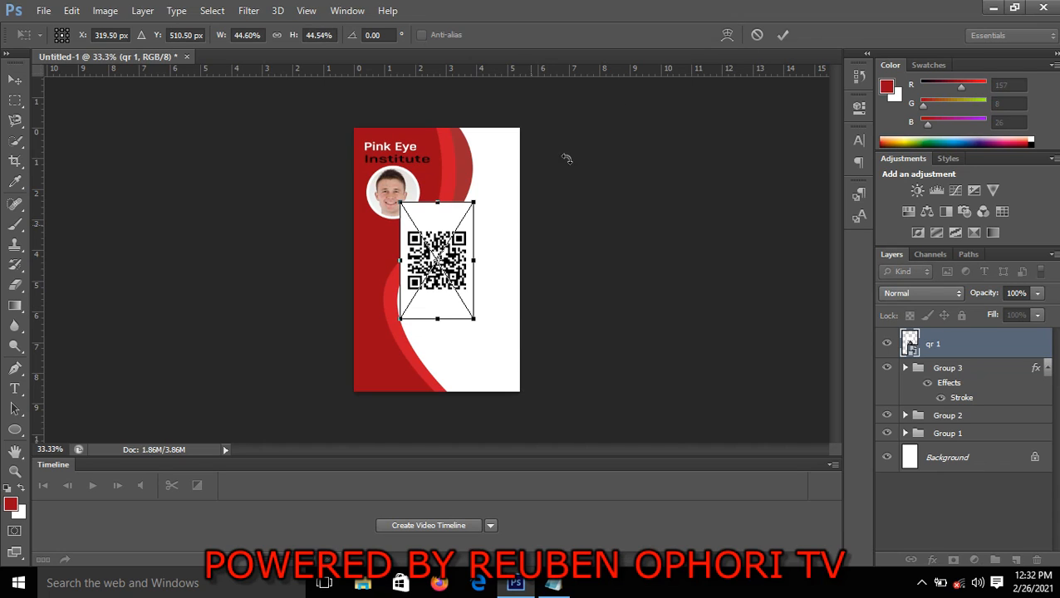
click(782, 34)
drag(603, 283, 443, 279)
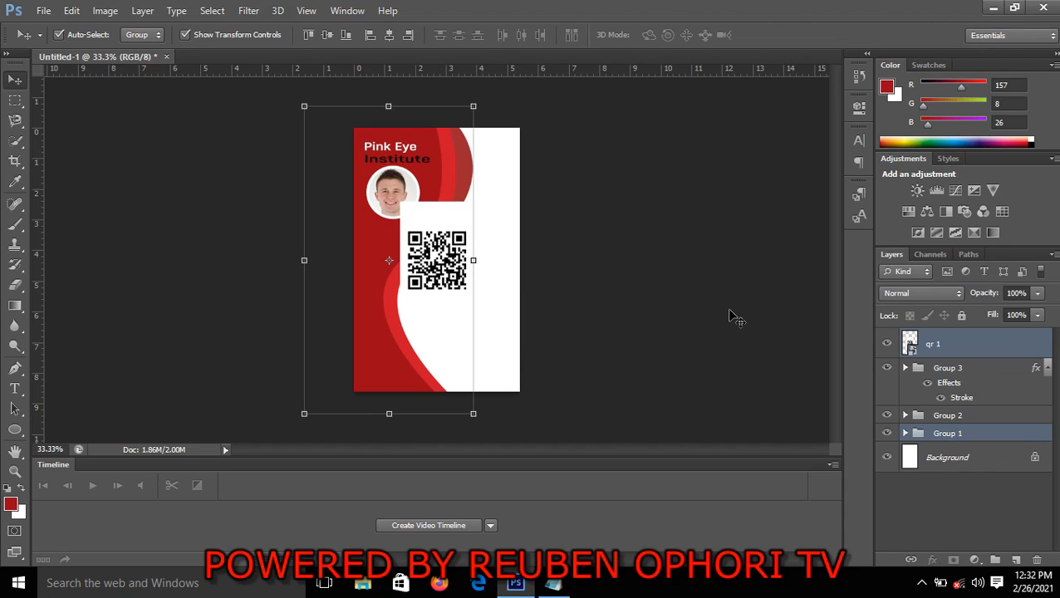
click(548, 292)
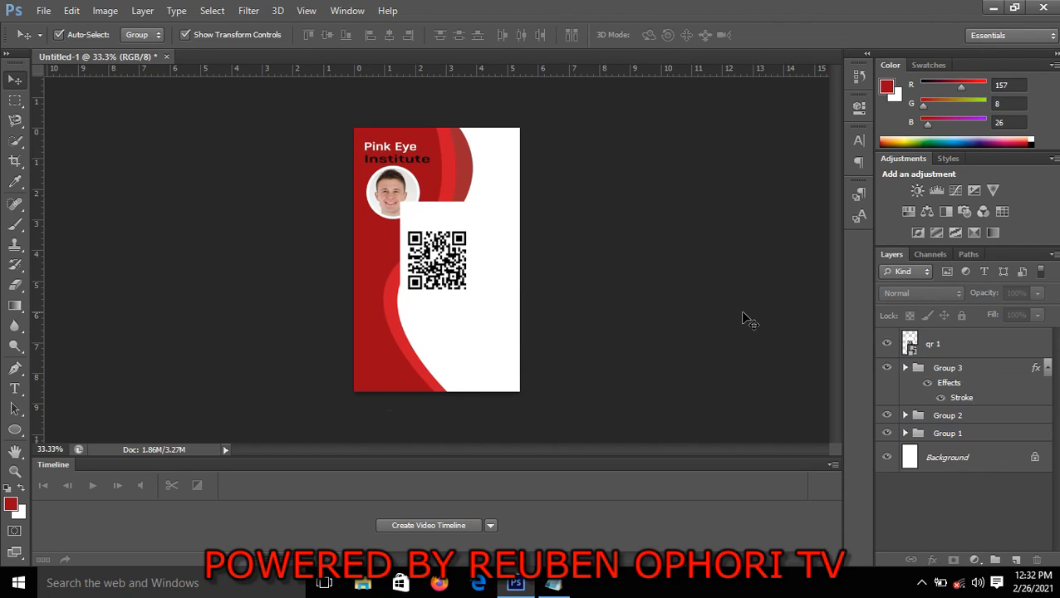
Move the QR image off the passport photo toward the card's white area and rasterize its layer
click(939, 347)
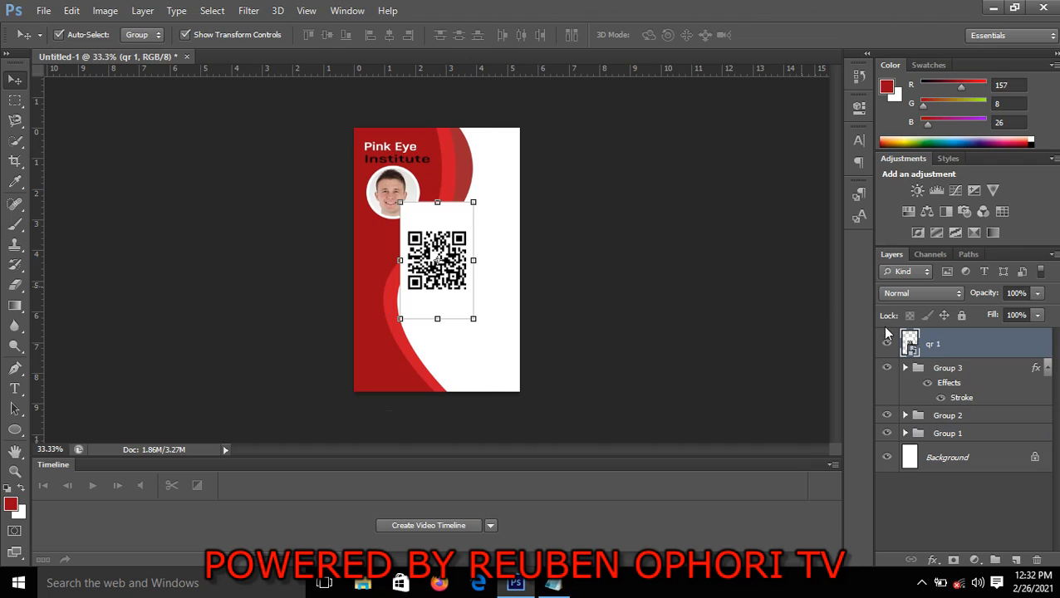
drag(467, 285, 496, 300)
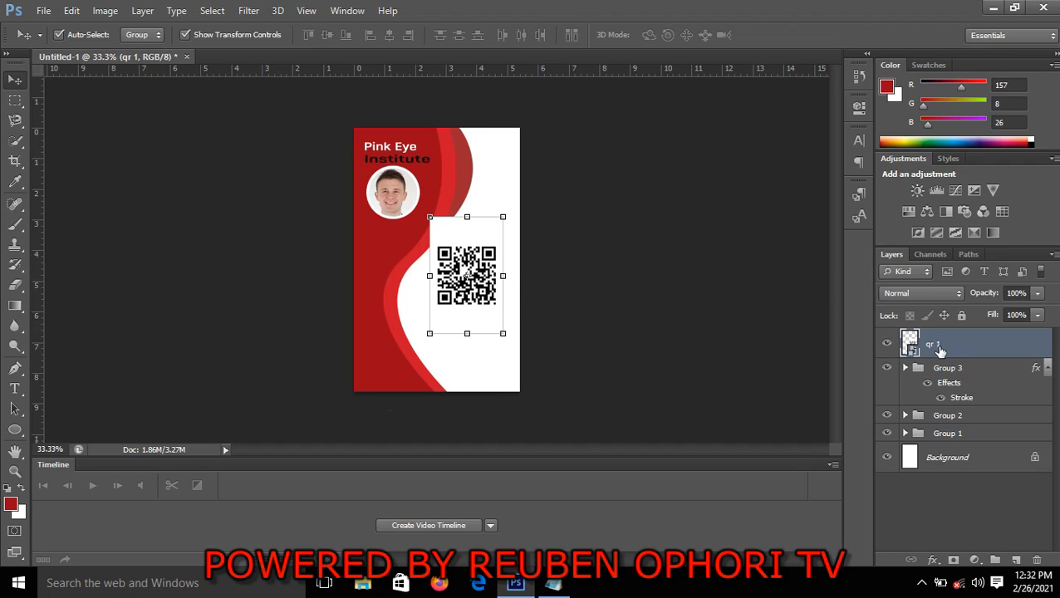
right_click(938, 349)
click(689, 221)
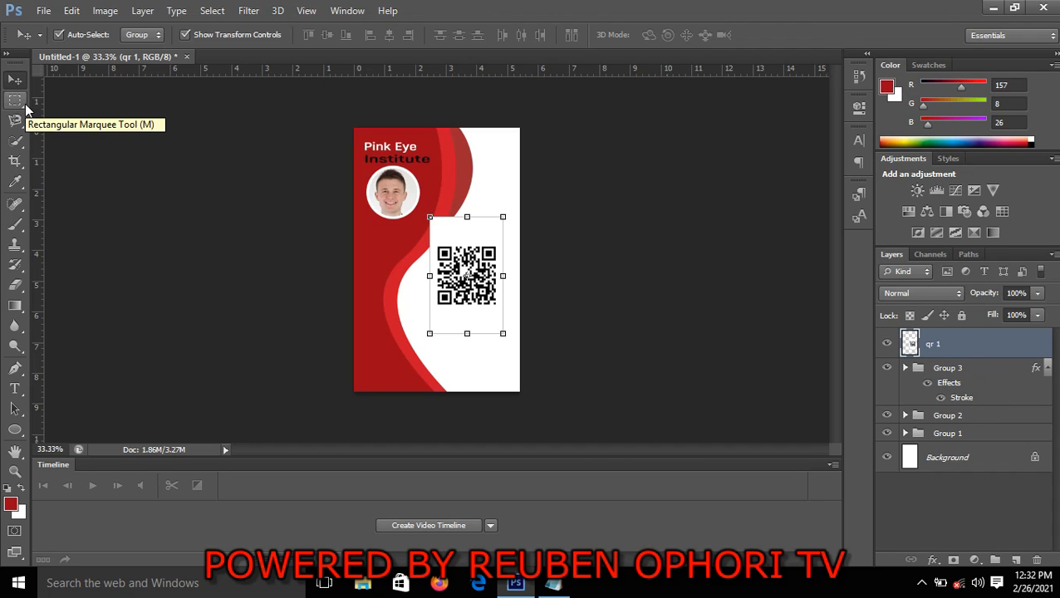
Cut the QR code pattern onto its own layer with a rectangular marquee selection and delete the leftover "qr 1" layer
click(25, 105)
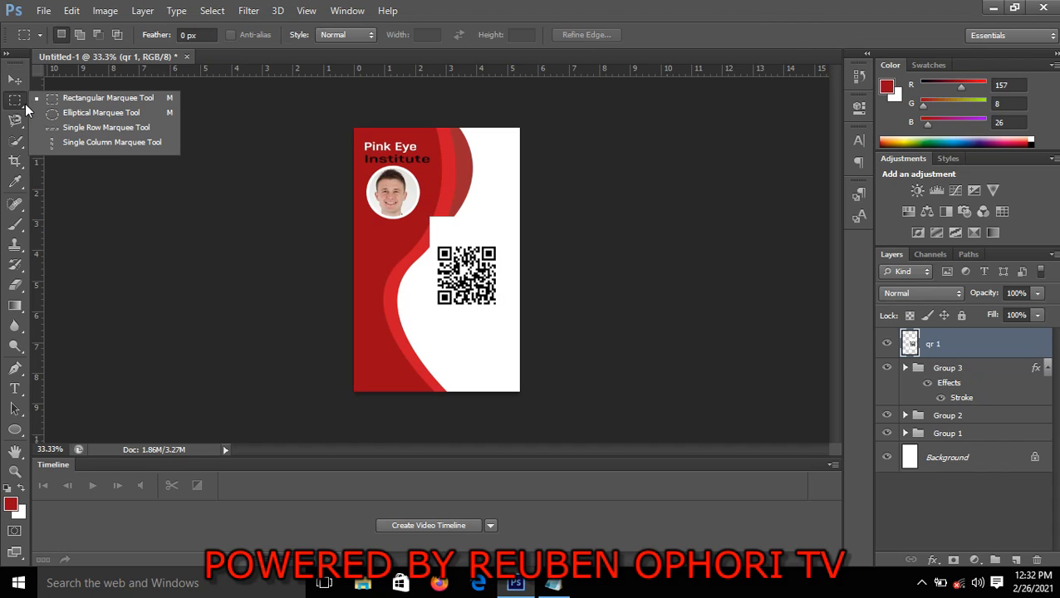
click(86, 101)
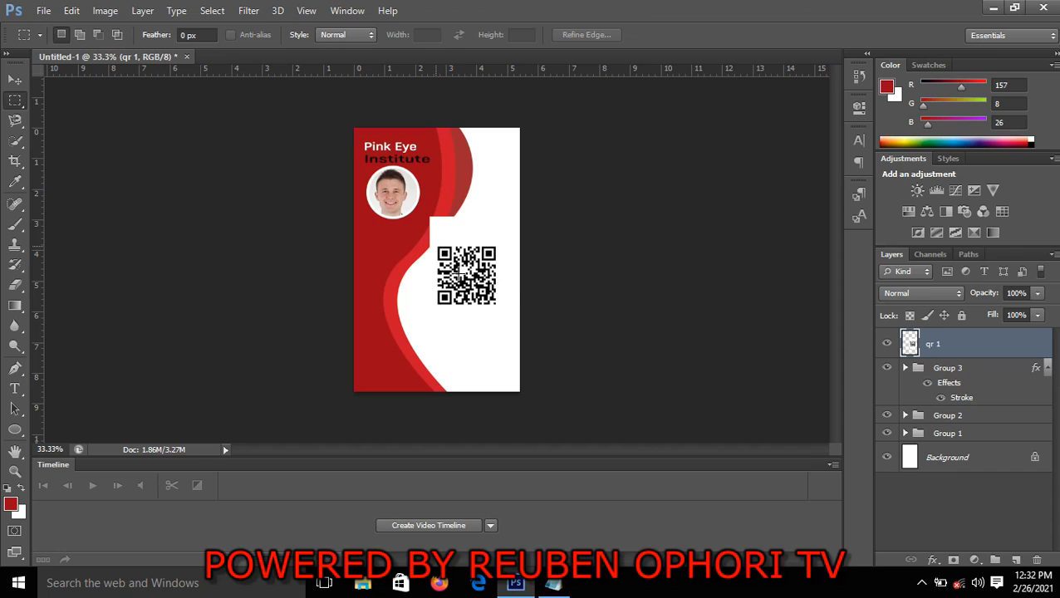
drag(434, 245, 497, 307)
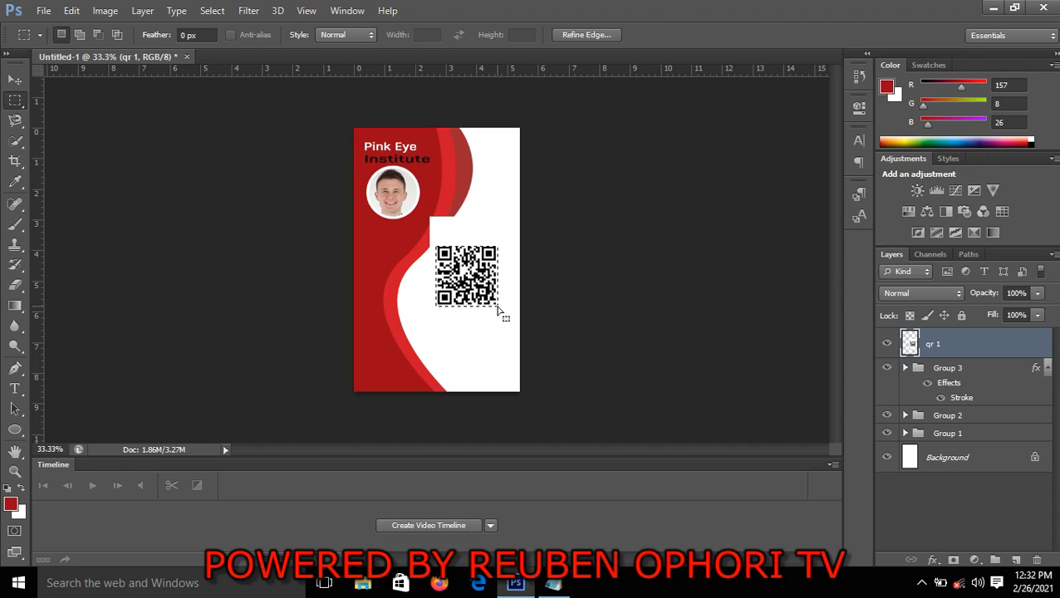
right_click(493, 304)
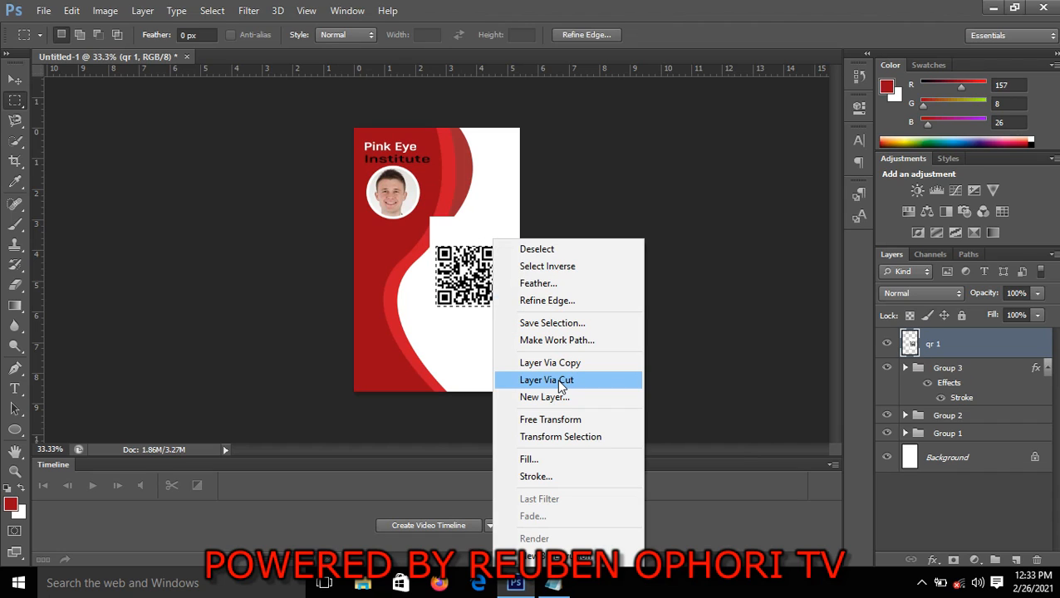
click(562, 385)
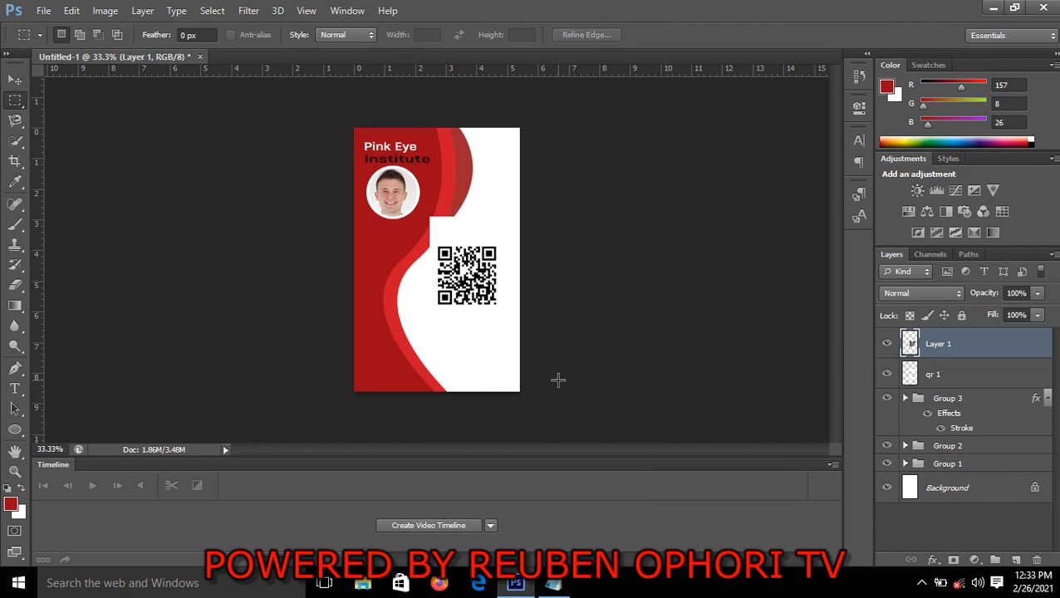
click(936, 379)
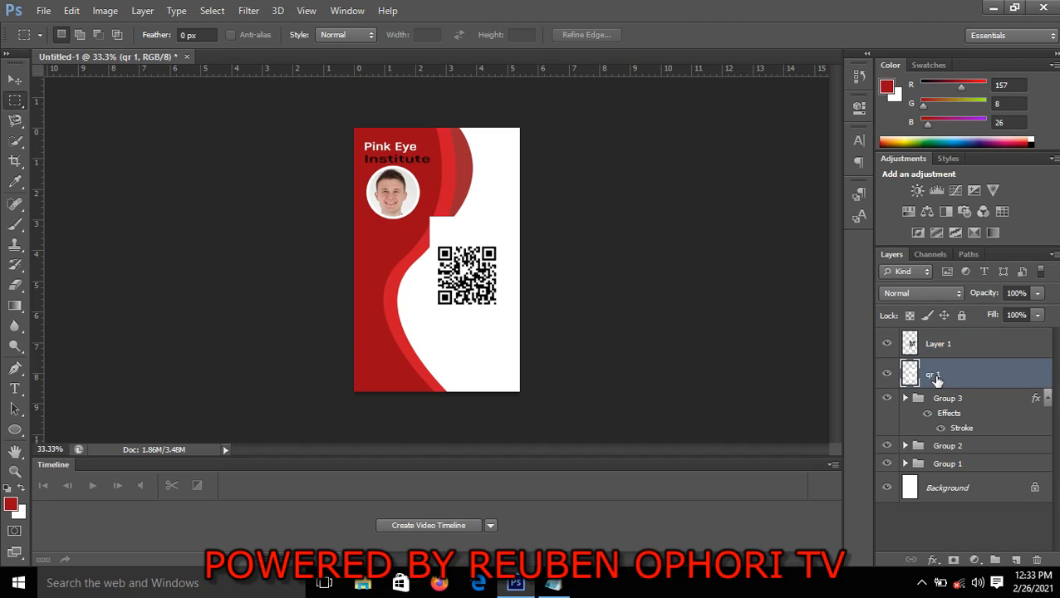
key(Delete)
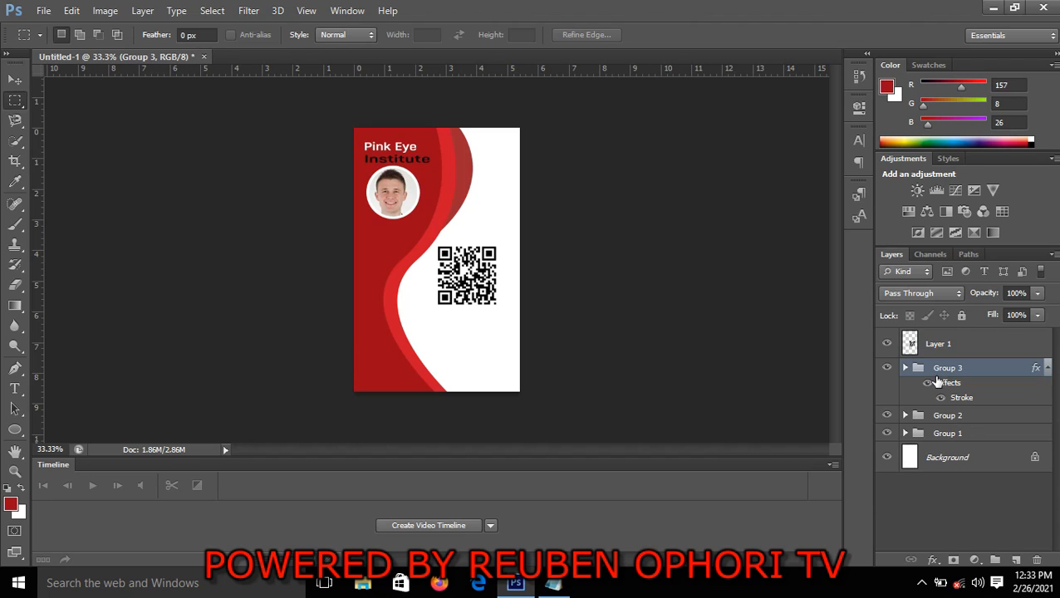
Move the QR code up and to the right within the card's white area with Free Transform, keeping its size
click(14, 79)
click(493, 297)
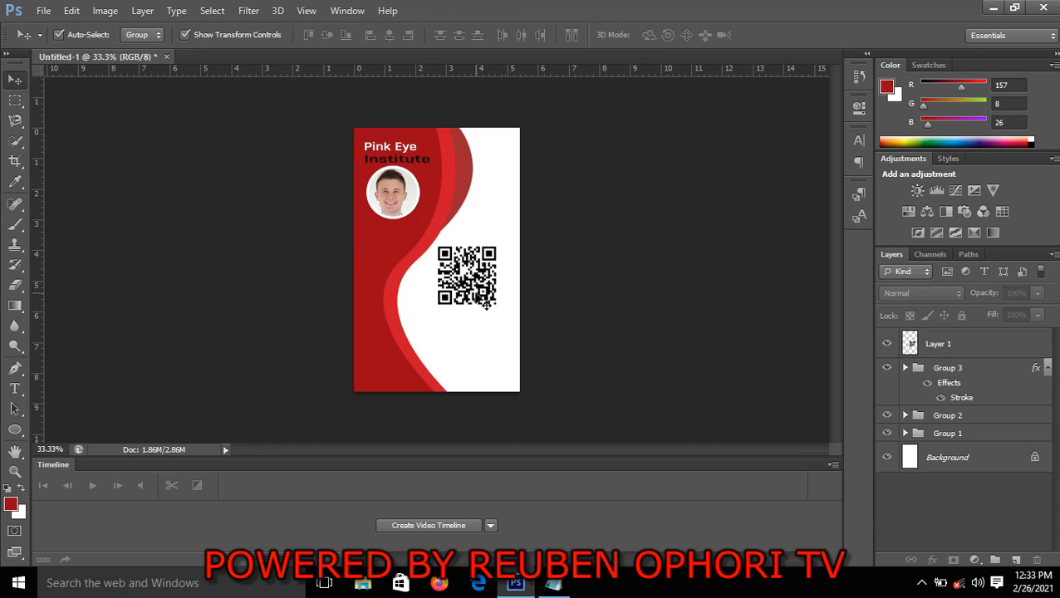
click(472, 293)
key(ctrl+t)
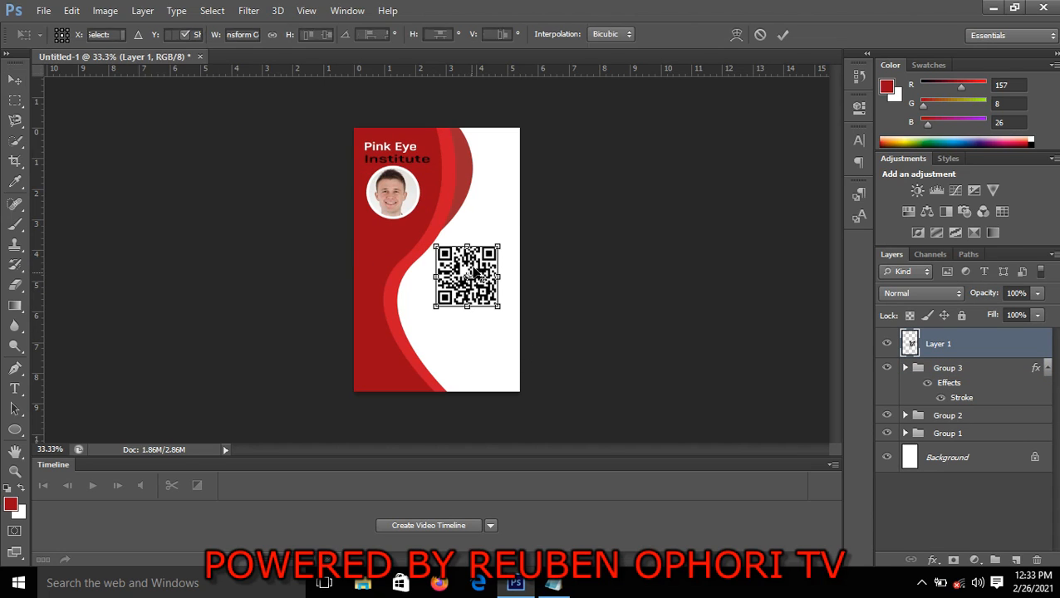
drag(478, 274, 487, 254)
click(782, 35)
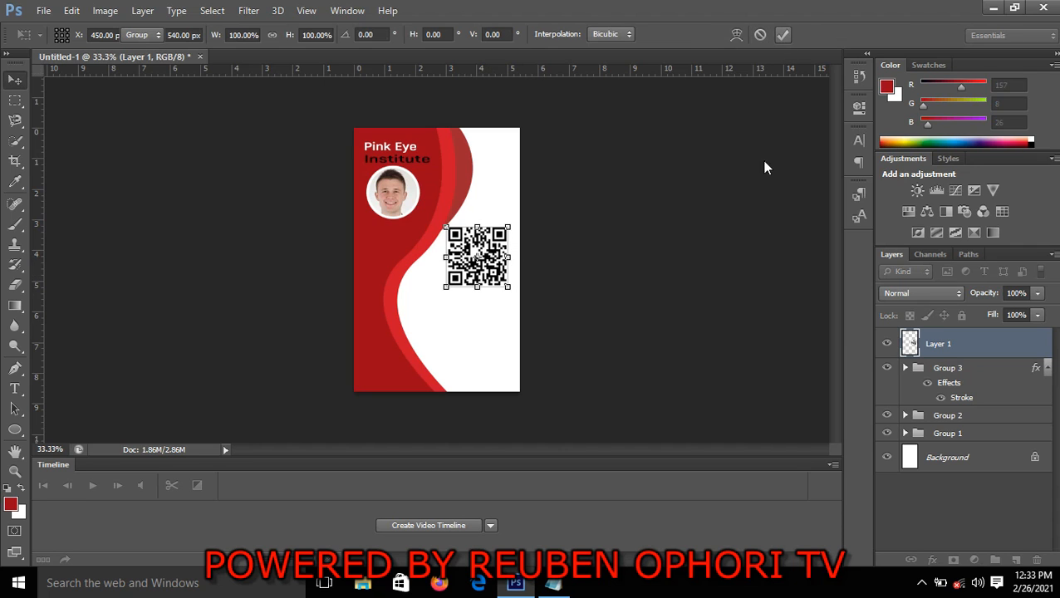
Add a 6 px outside stroke to the QR code layer in colour 9e2831, sampled from the outermost red curve
ctrl+click(982, 337)
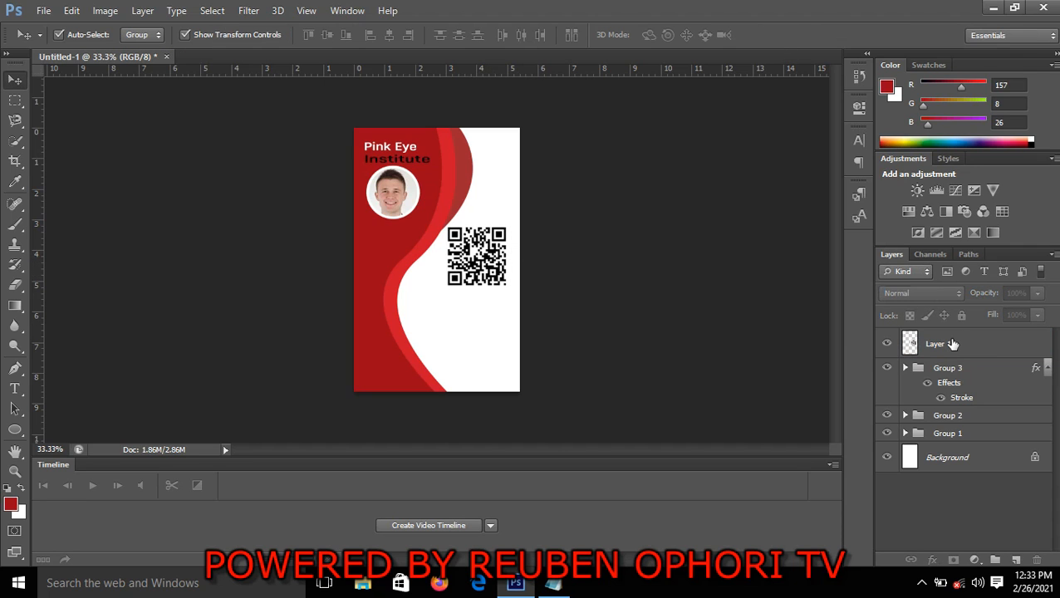
click(953, 343)
right_click(953, 344)
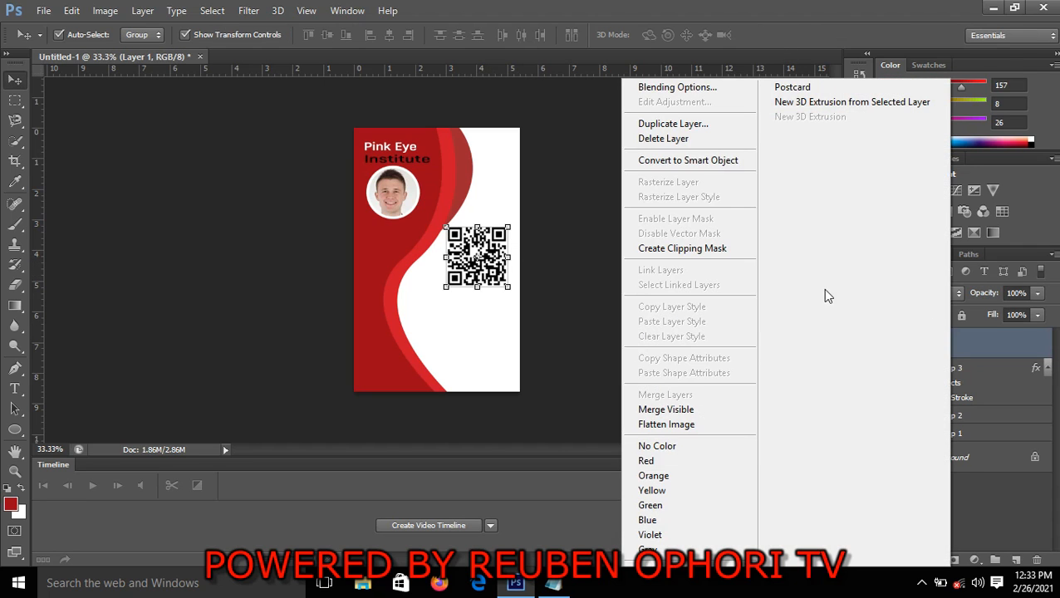
click(986, 346)
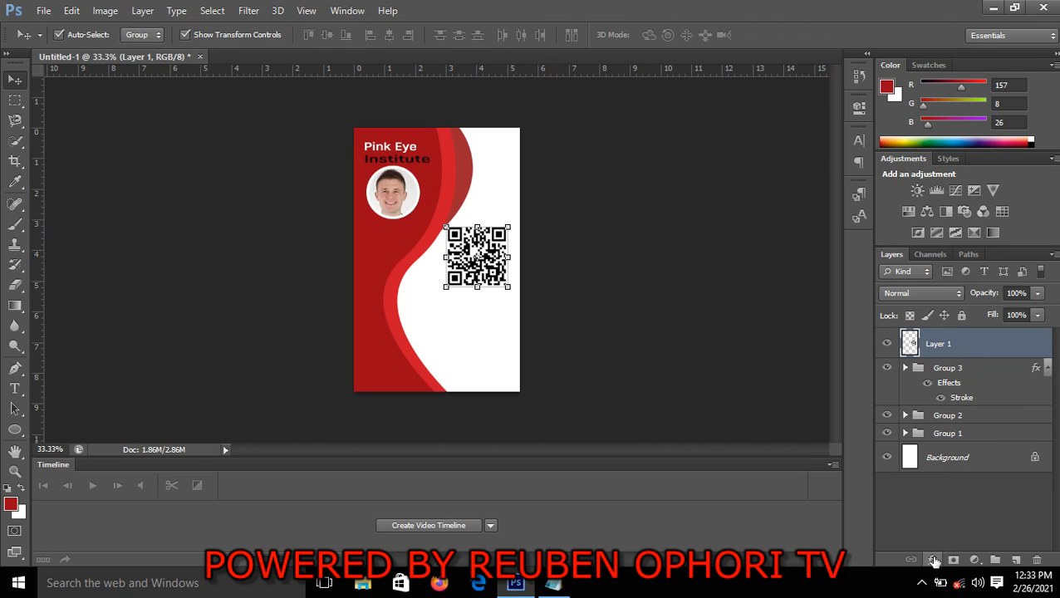
click(931, 561)
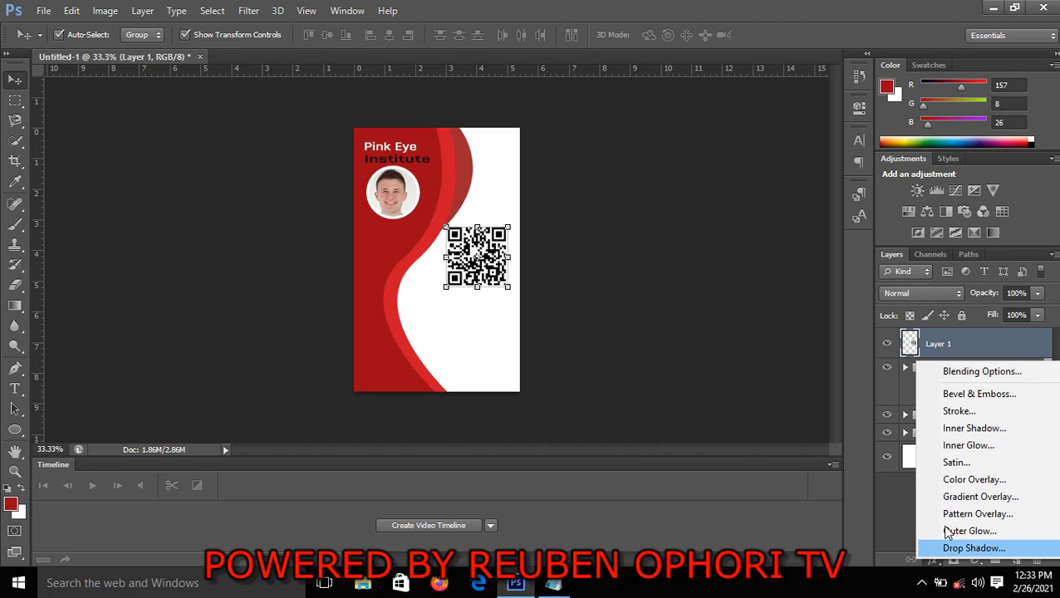
click(959, 411)
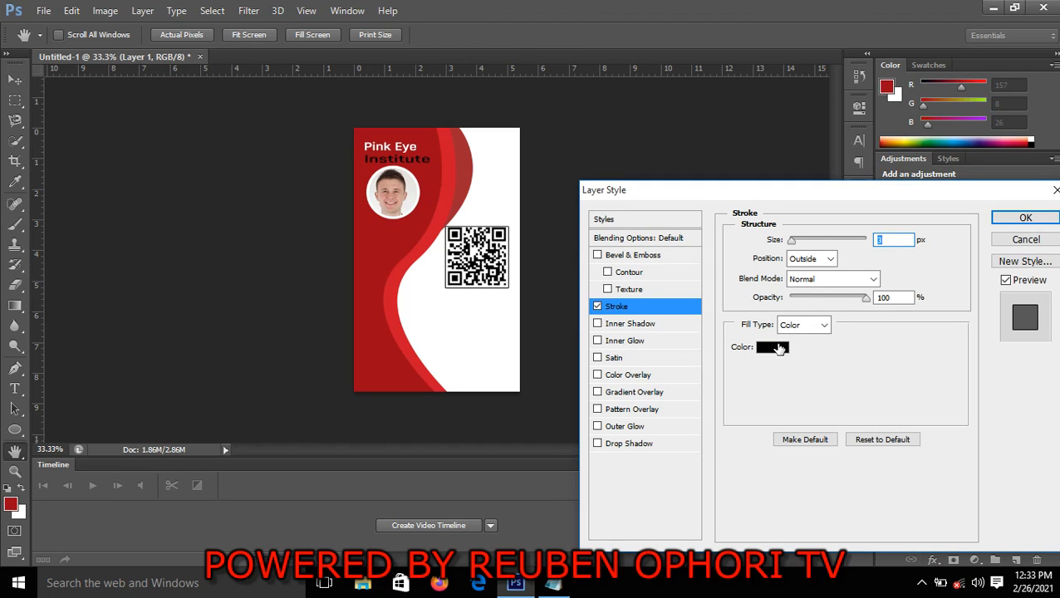
click(780, 349)
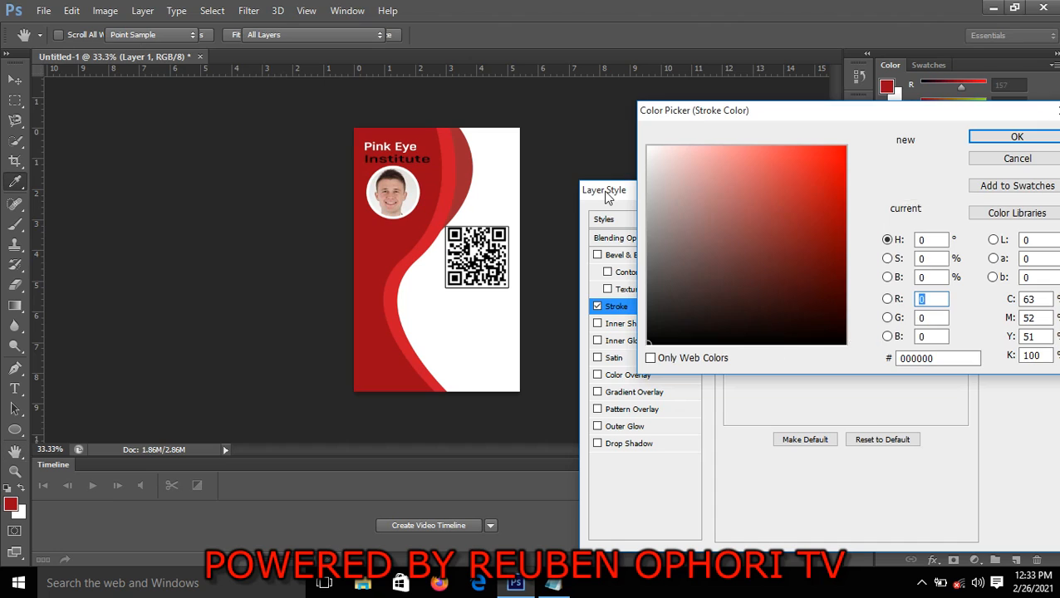
click(474, 157)
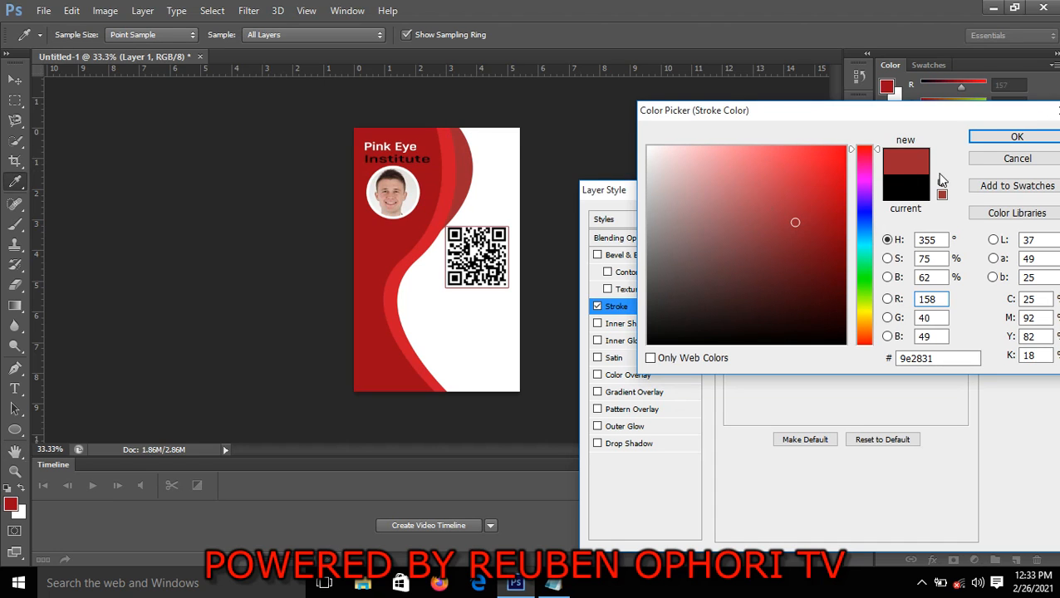
click(998, 137)
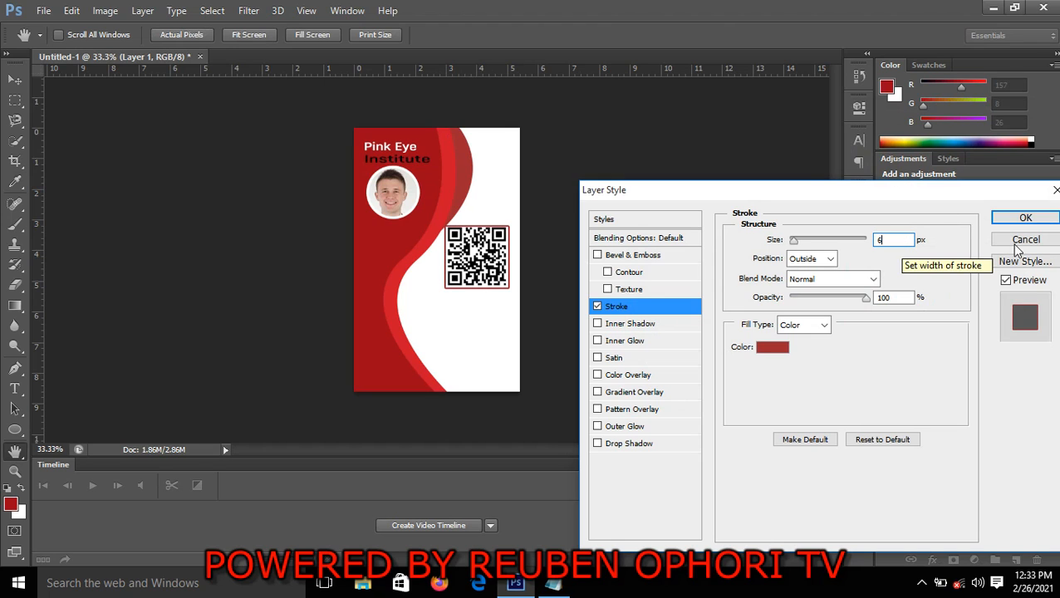
text(6)
click(1025, 217)
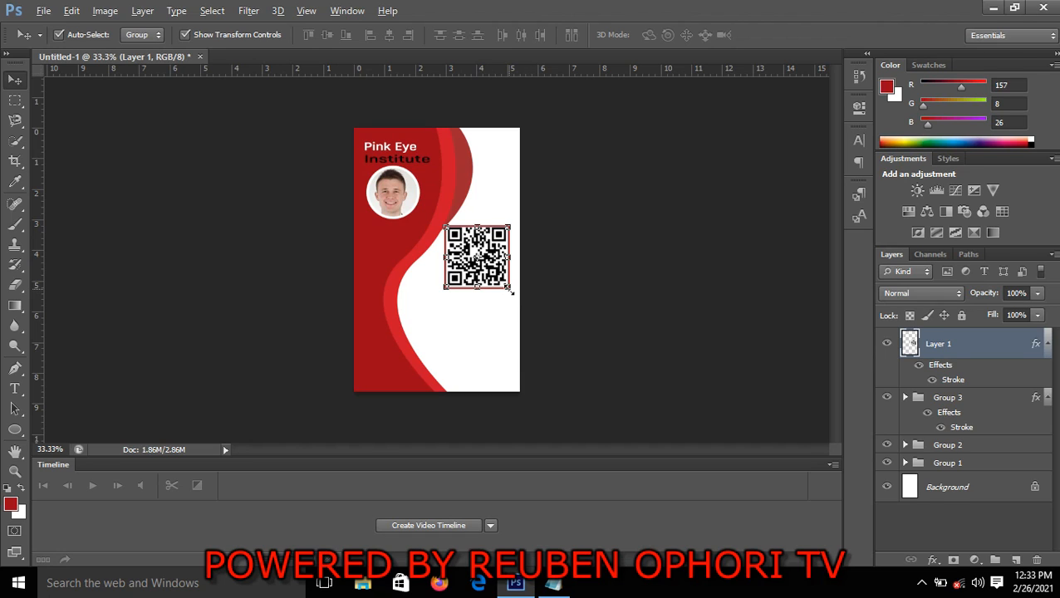
Shrink the QR code proportionally and move it up onto the edge of the red curve, beside the passport photo
drag(508, 287, 506, 282)
click(782, 34)
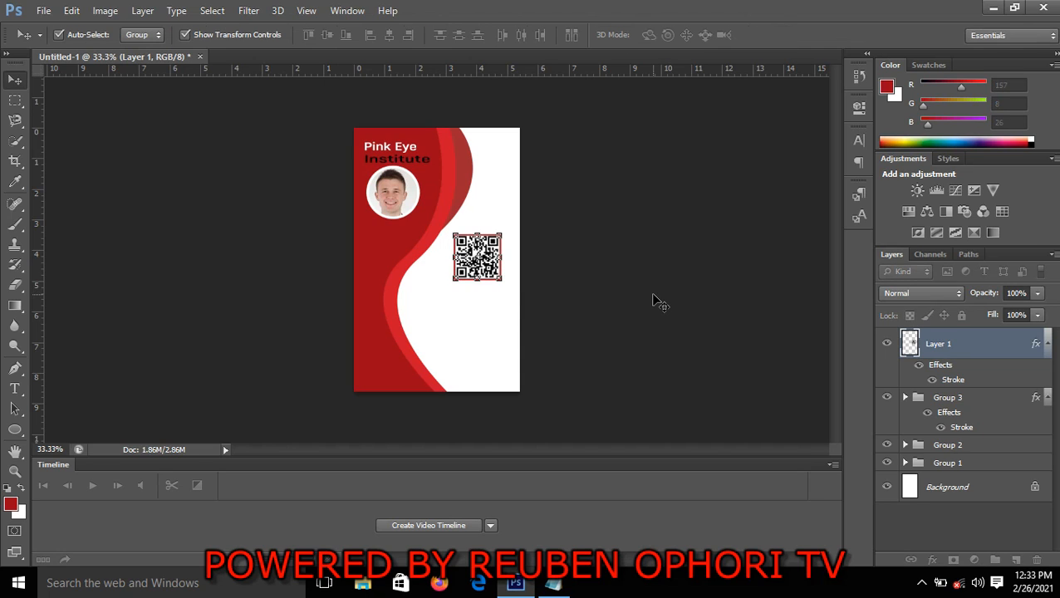
drag(485, 263, 472, 233)
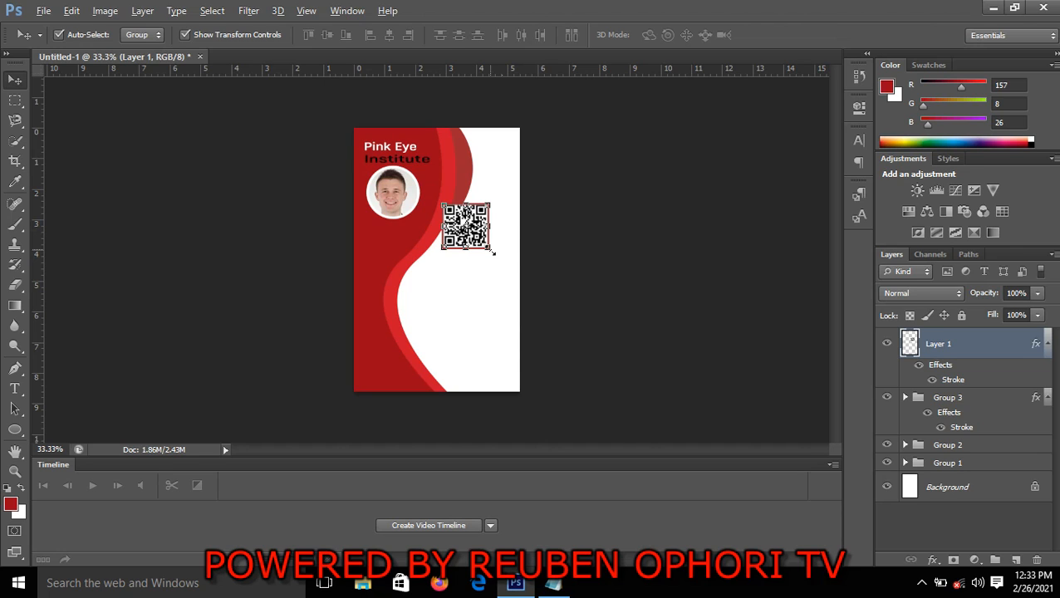
Enlarge the QR code to about 118.13% width and 118.07% height, and nudge it slightly right and down
drag(493, 251, 498, 254)
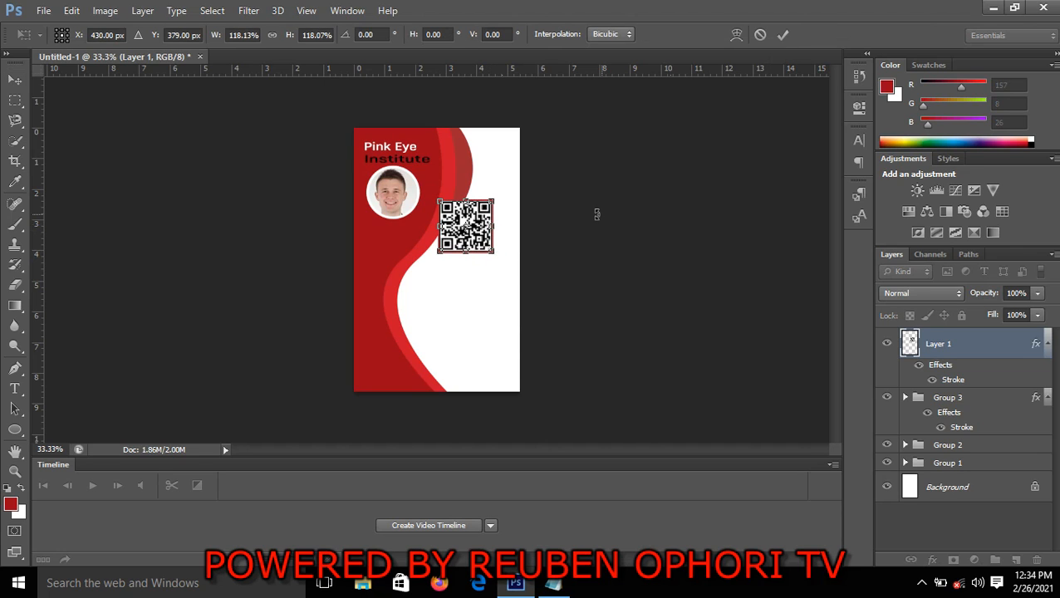
click(784, 33)
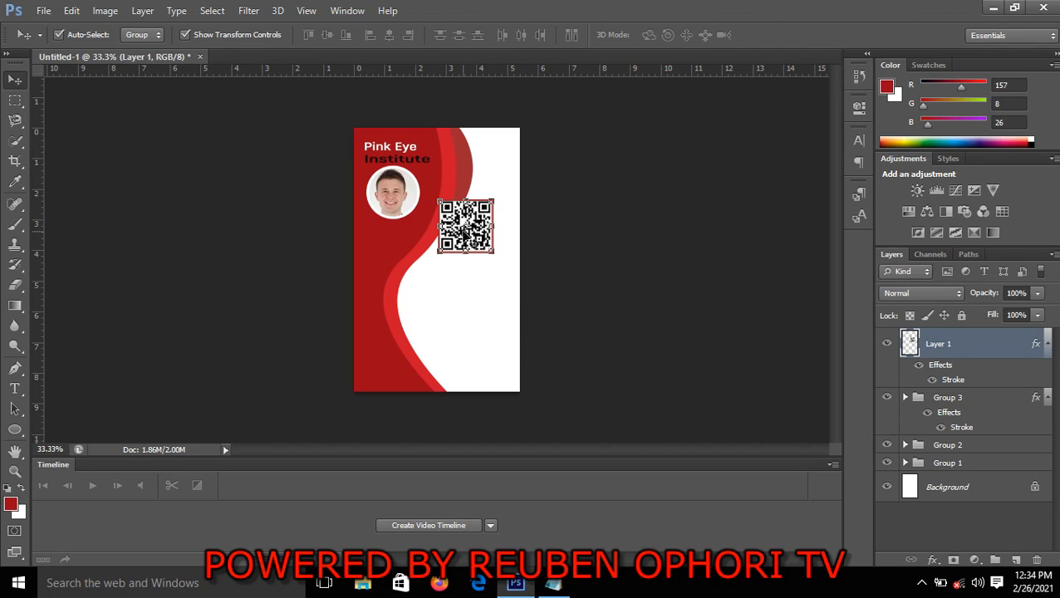
key(Right)
key(Right)
key(Right)
key(Right)
key(Right)
key(Right)
key(Right)
key(Right)
key(Right)
key(Down)
key(Down)
key(Down)
key(Down)
key(Down)
key(Down)
key(Down)
key(Down)
key(Down)
key(Down)
key(Down)
key(Down)
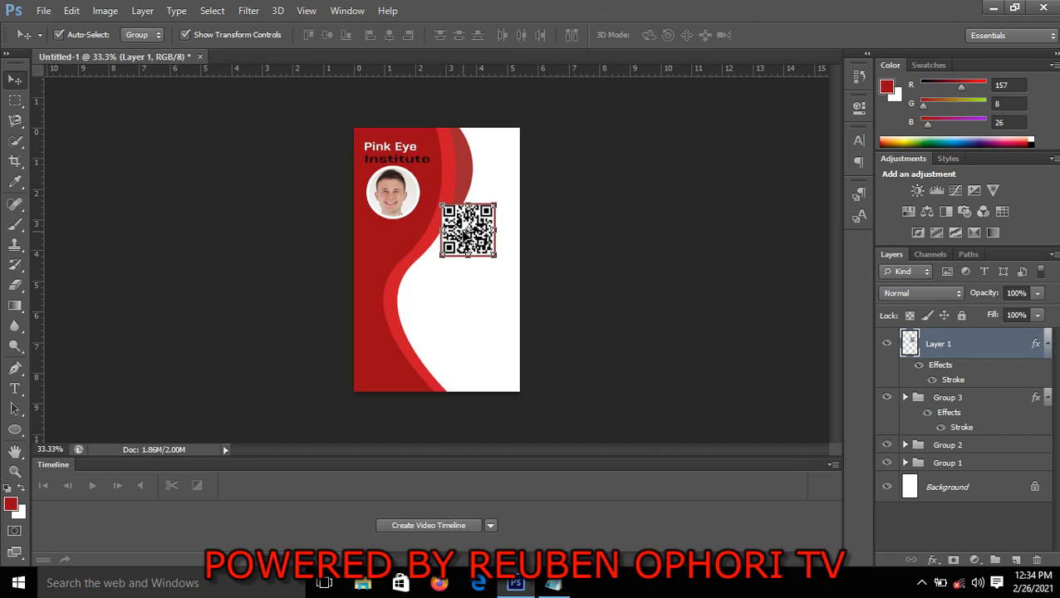
click(691, 298)
Switch to the Notepad notes and copy the card holder's full name
click(552, 588)
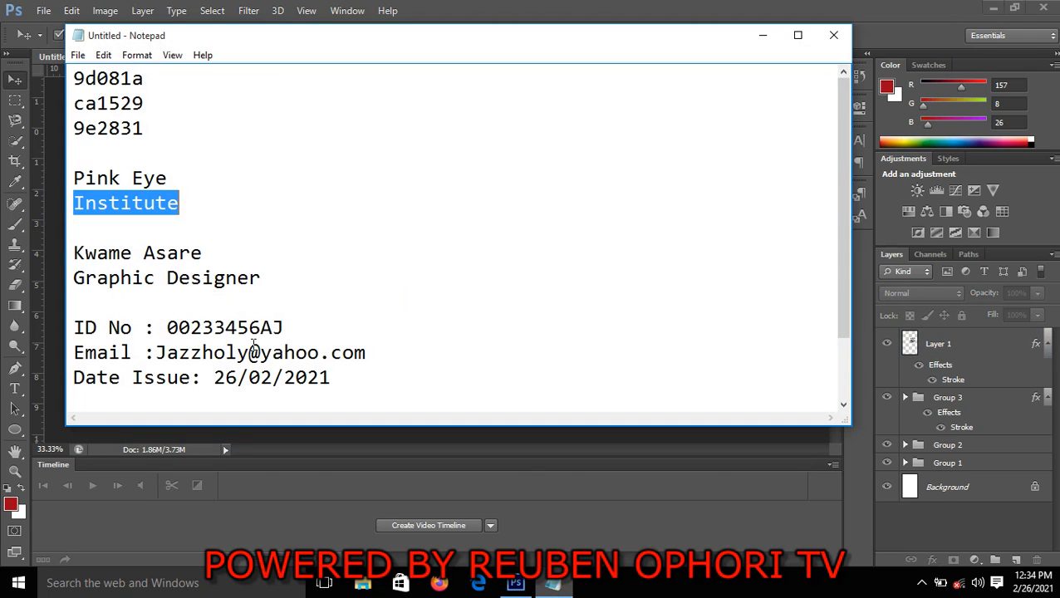
click(189, 227)
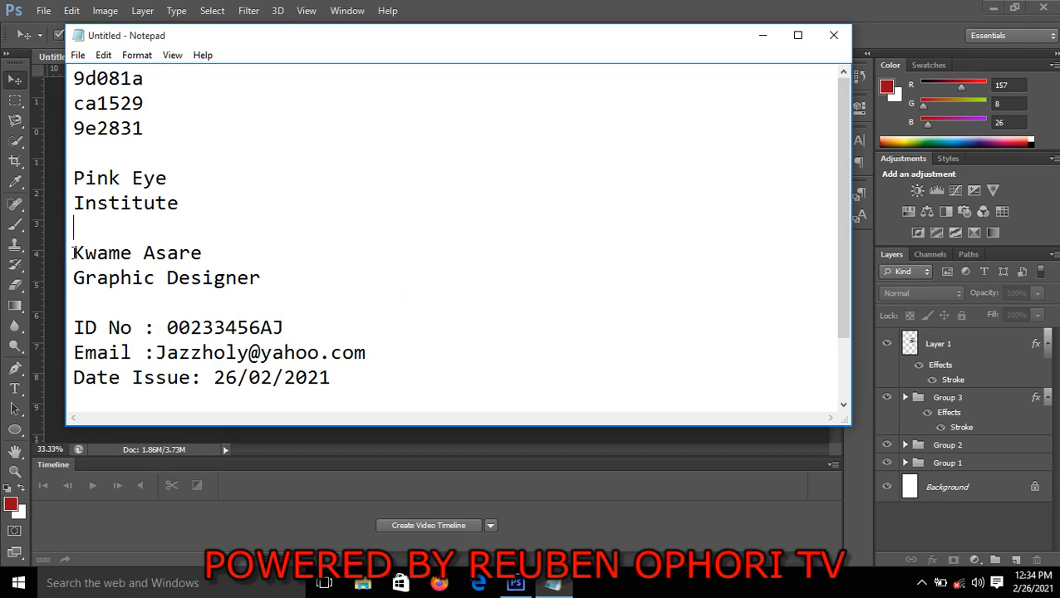
drag(73, 253, 213, 252)
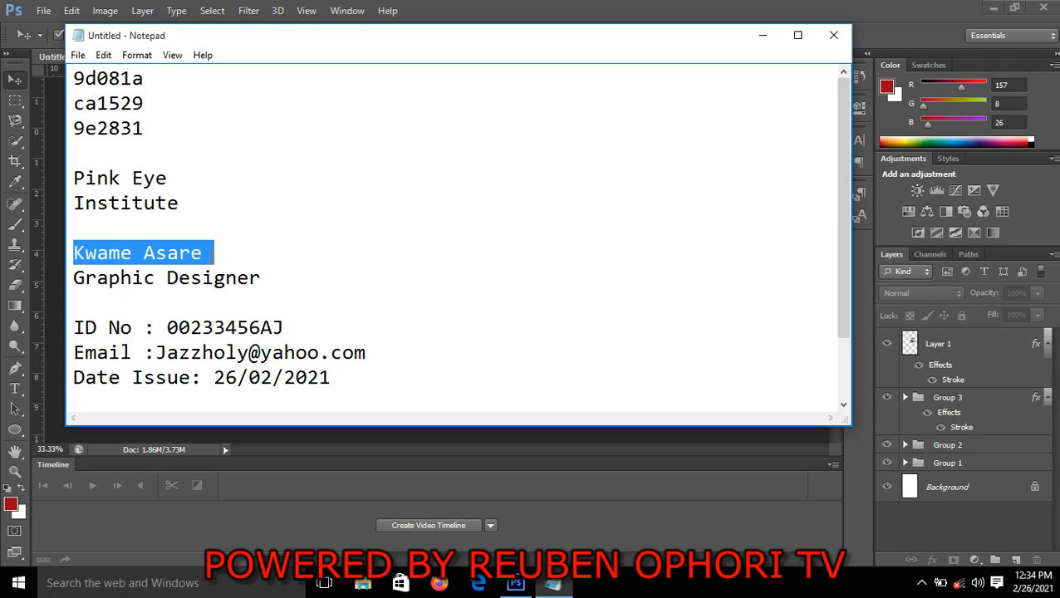
right_click(192, 250)
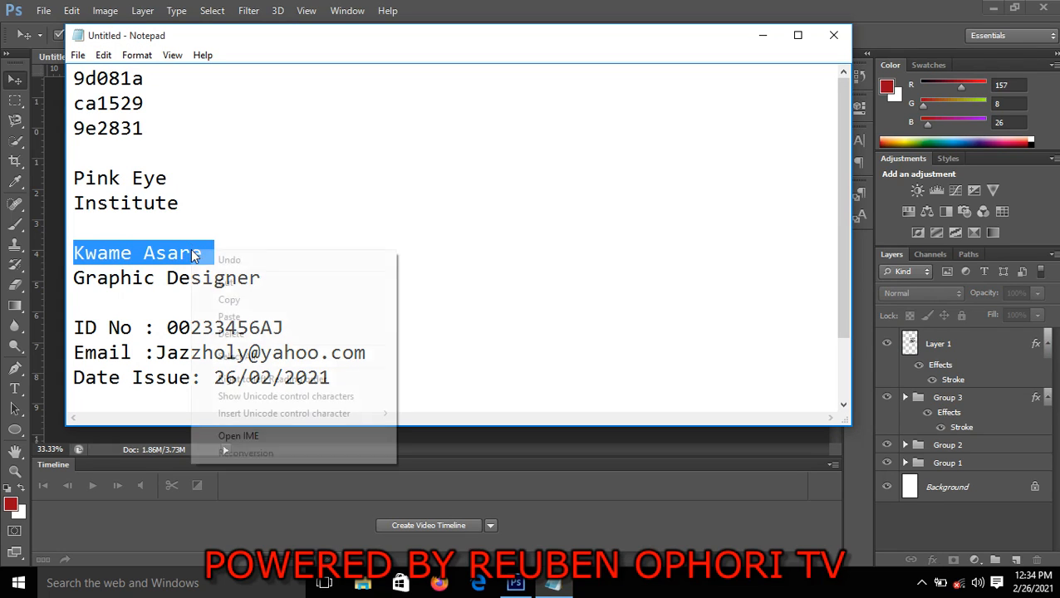
click(241, 298)
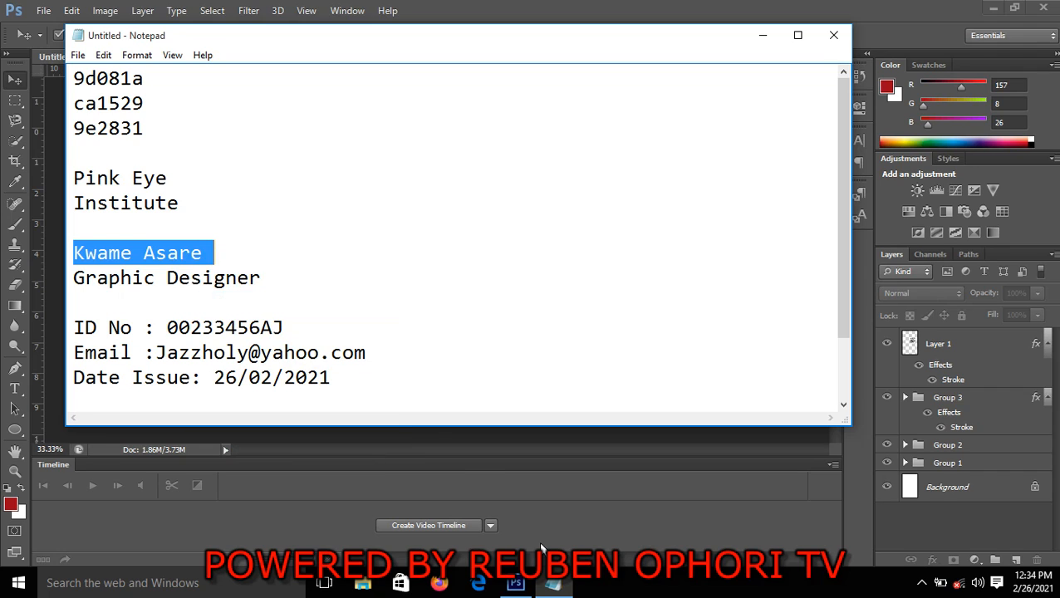
Return to Photoshop and paste the holder's name as a new text layer in the white area below the QR code
click(601, 520)
click(14, 388)
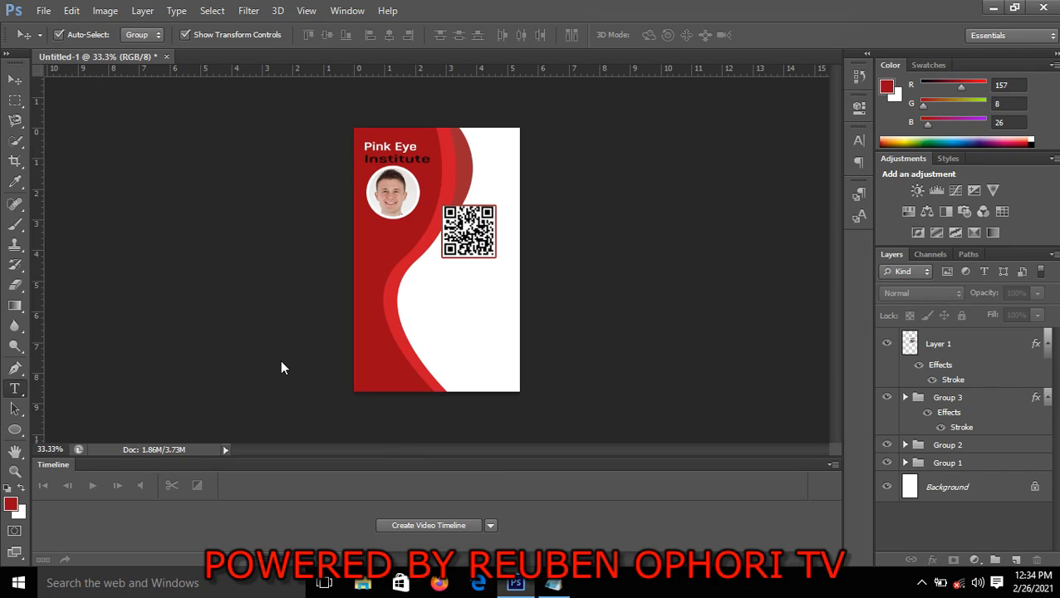
click(431, 277)
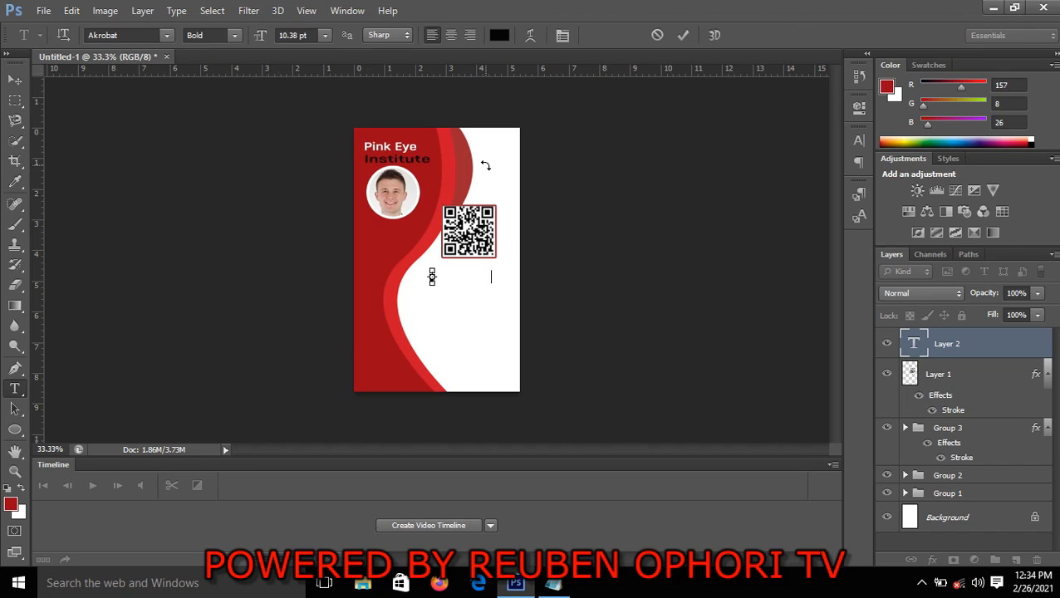
key(ctrl+v)
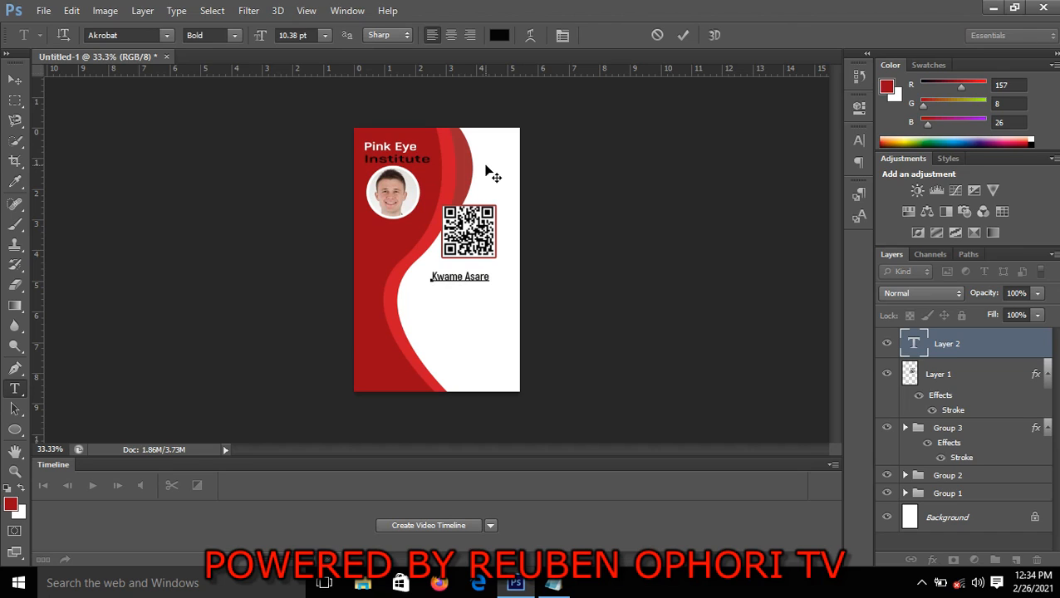
click(14, 80)
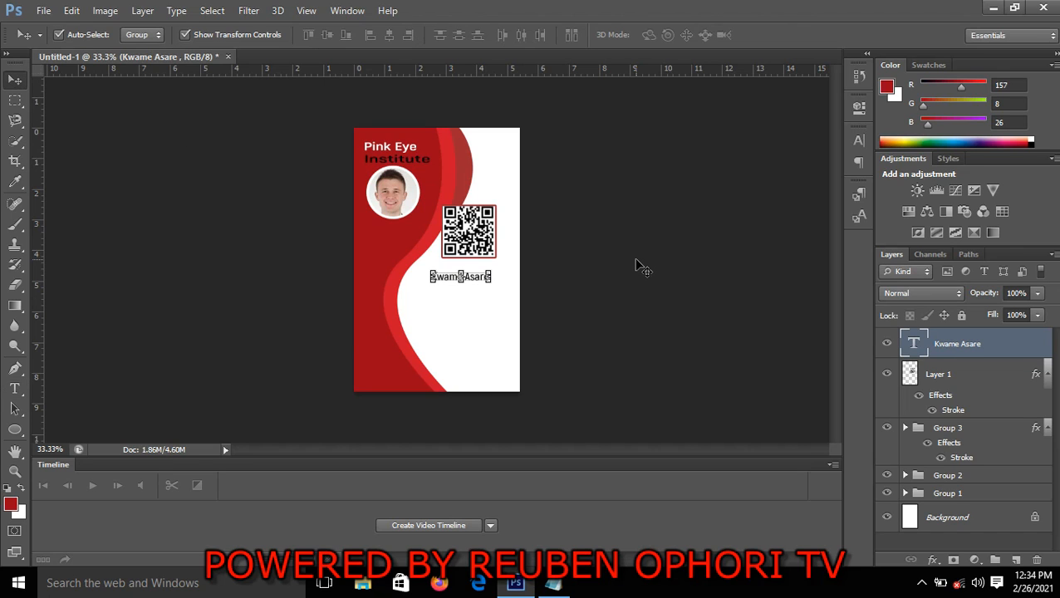
Scale the holder's name text to 143.09% width and 118.20% height, and nudge it up closer to the QR code
key(ctrl+t)
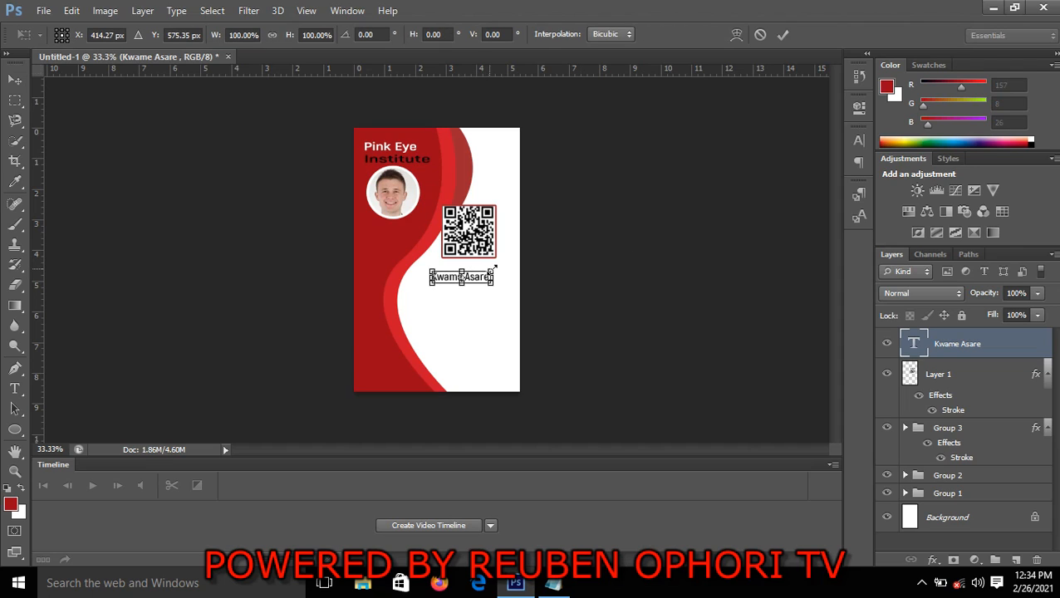
drag(496, 275, 508, 270)
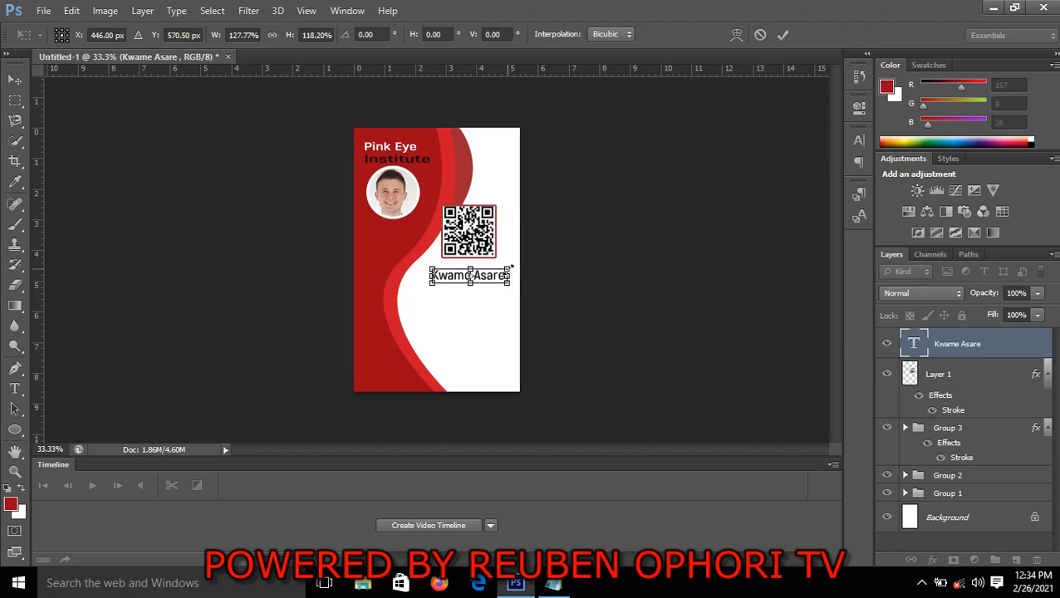
drag(426, 275, 421, 275)
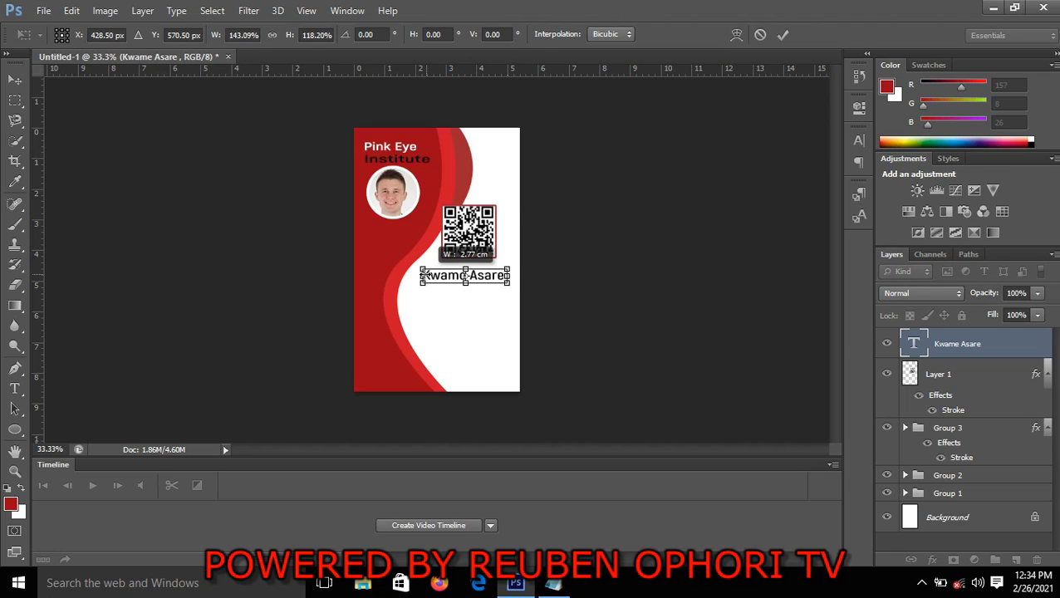
click(781, 35)
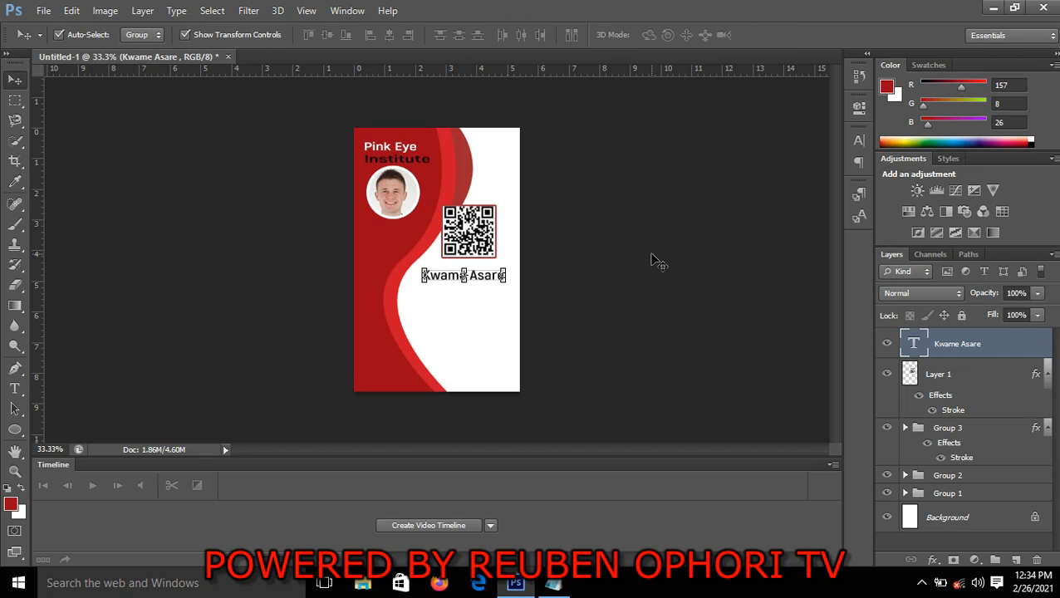
key(Up)
key(Up)
key(Up)
key(Up)
key(Up)
key(Up)
key(Up)
key(Up)
key(Up)
key(Up)
key(Up)
key(Up)
key(Up)
key(Up)
key(Up)
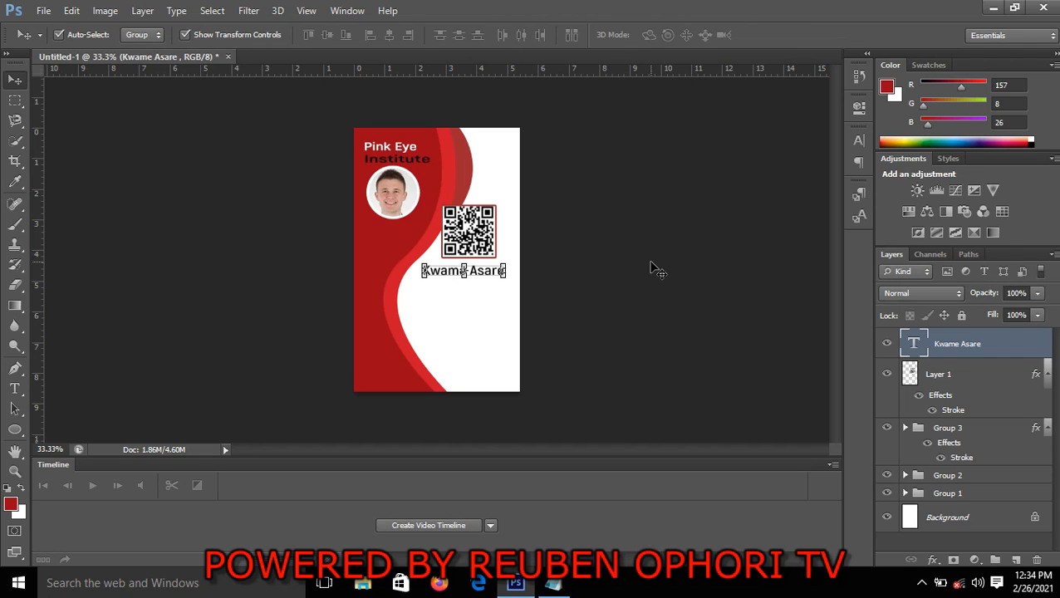
click(652, 264)
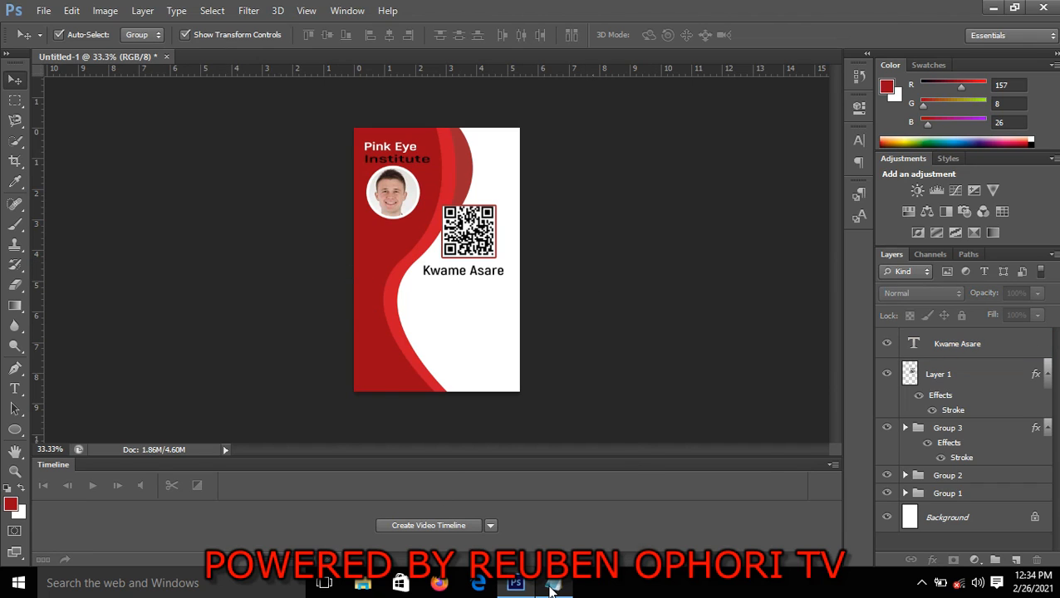
Switch to the Notepad notes and copy the job title line "Graphic Designer"
mouse_move(552, 589)
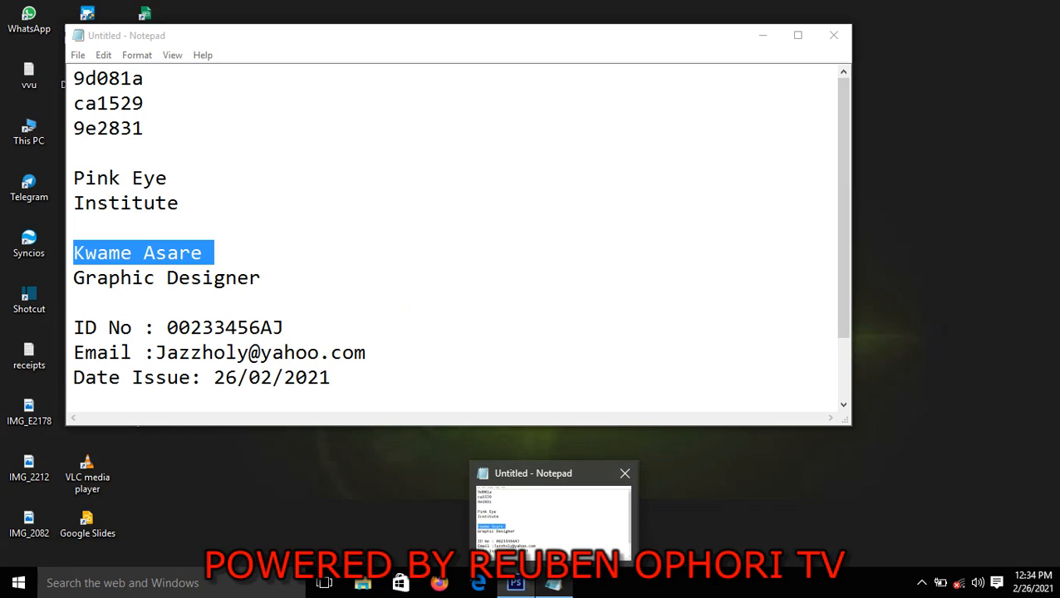
click(544, 528)
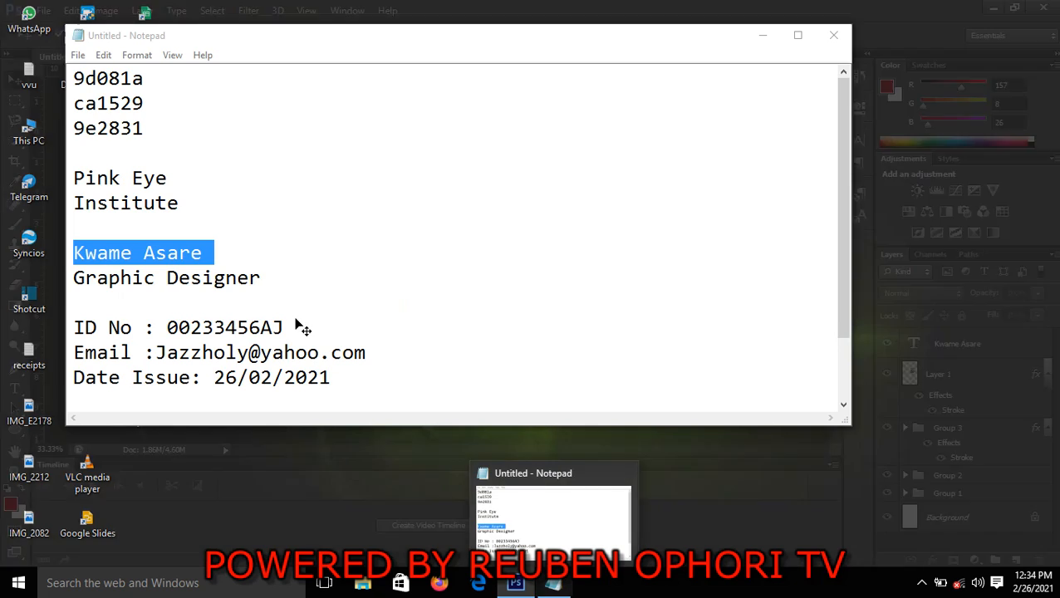
click(557, 586)
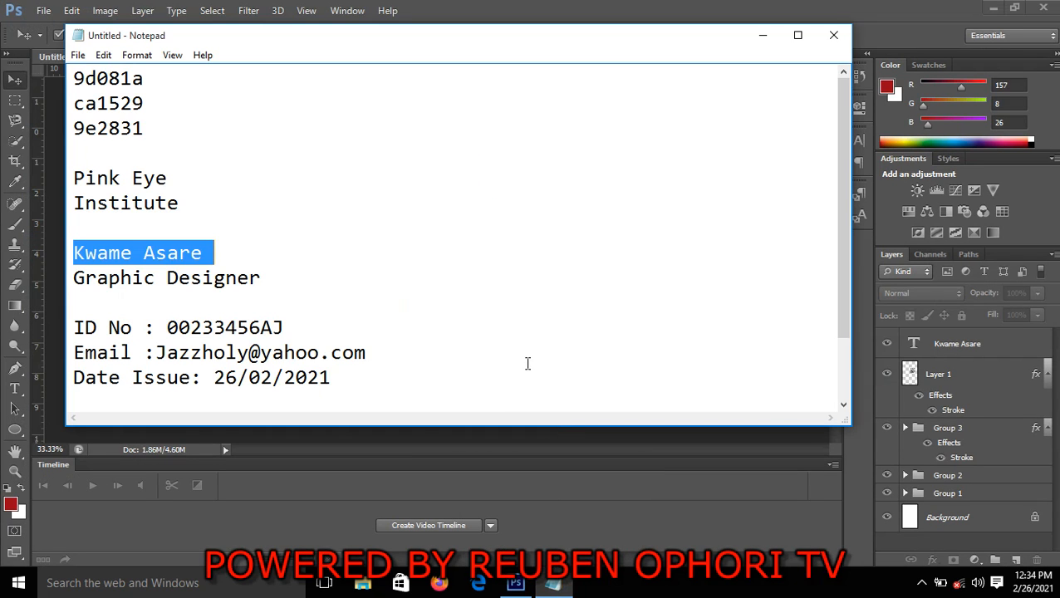
click(526, 363)
drag(75, 280, 263, 283)
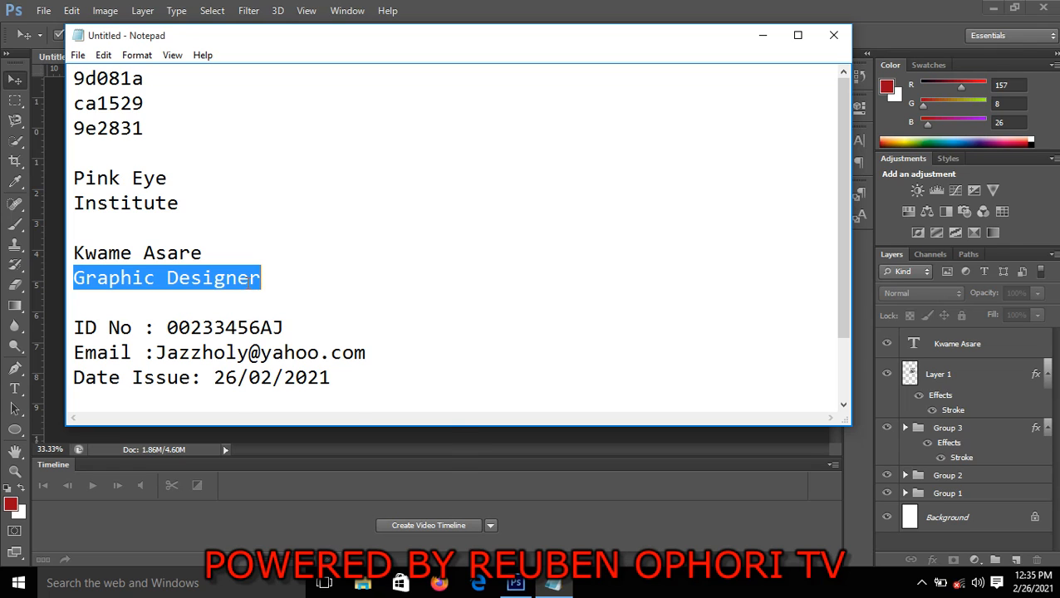
right_click(245, 281)
click(300, 331)
Return to Photoshop and paste "Graphic Designer" as a new text layer in the white area below the holder's name
click(602, 523)
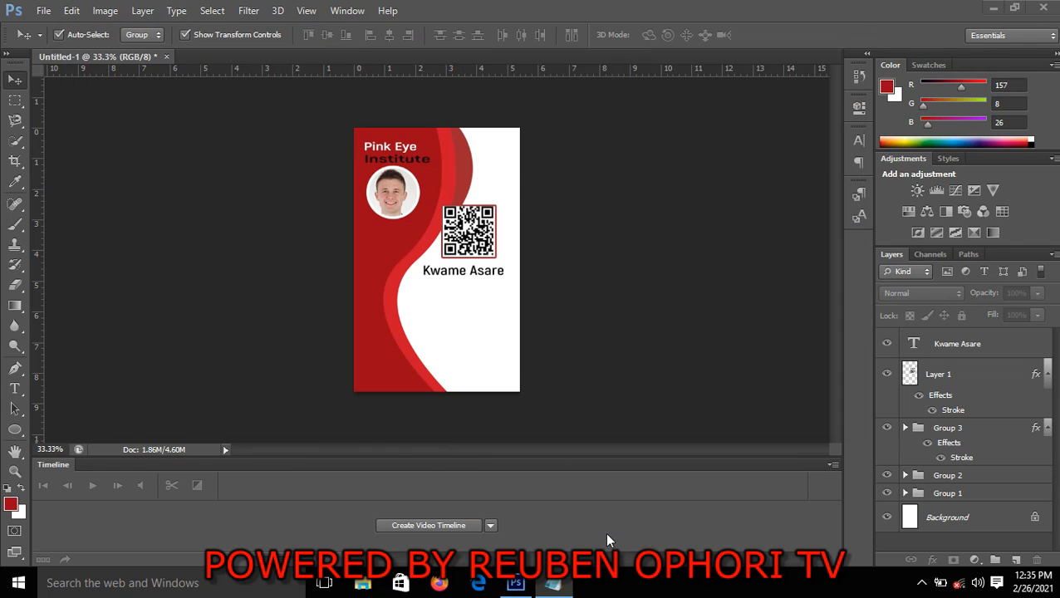
click(15, 389)
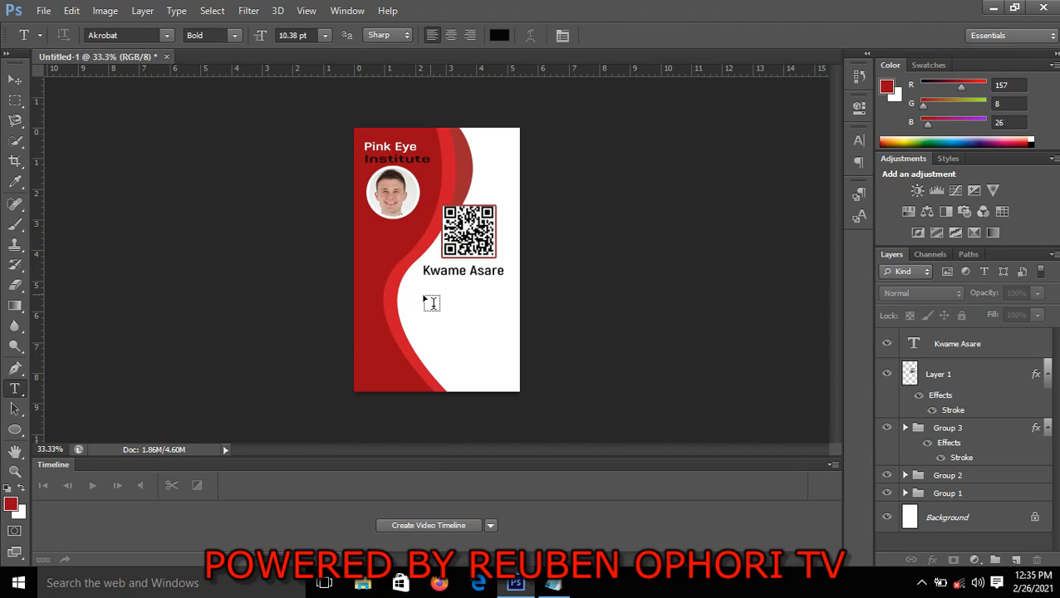
click(431, 302)
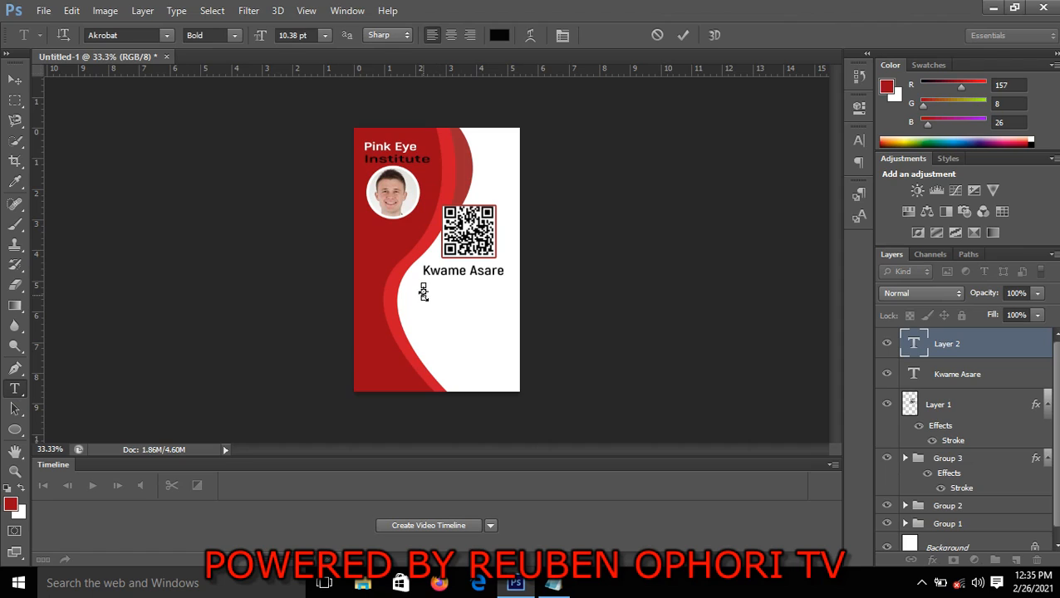
key(ctrl+v)
key(ctrl+Return)
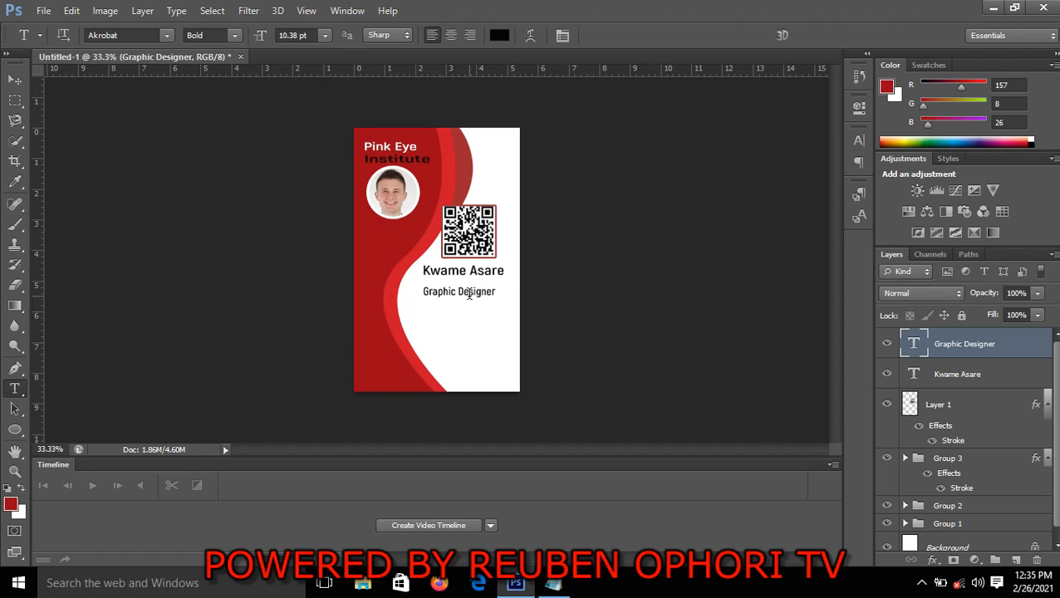
Move the "Graphic Designer" text close beneath the holder's name and nudge it up and slightly left to centre it
click(15, 80)
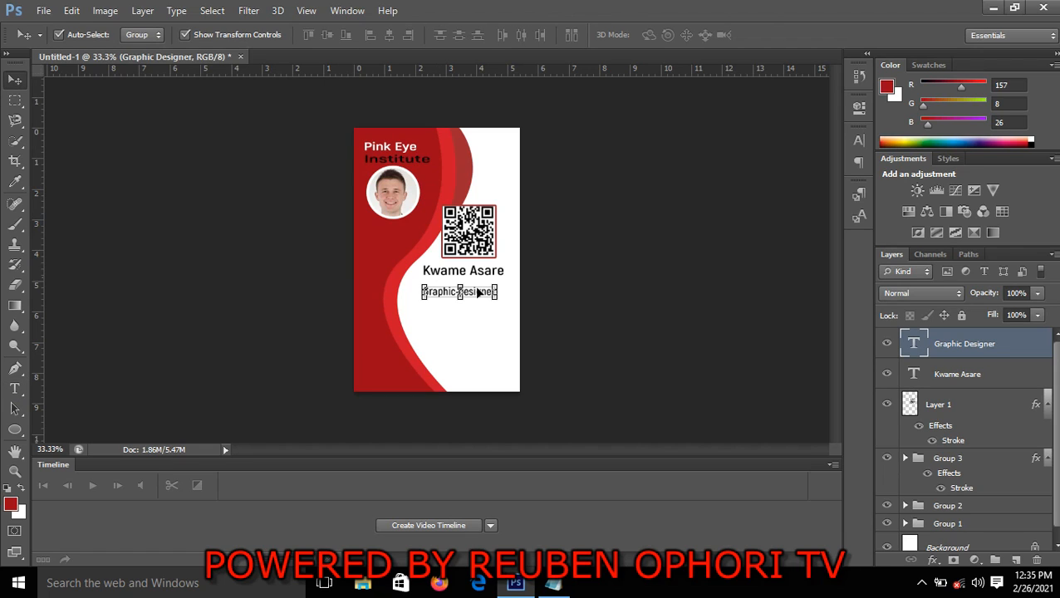
mouse_move(449, 299)
mouse_down()
mouse_move(462, 300)
mouse_move(455, 294)
mouse_up()
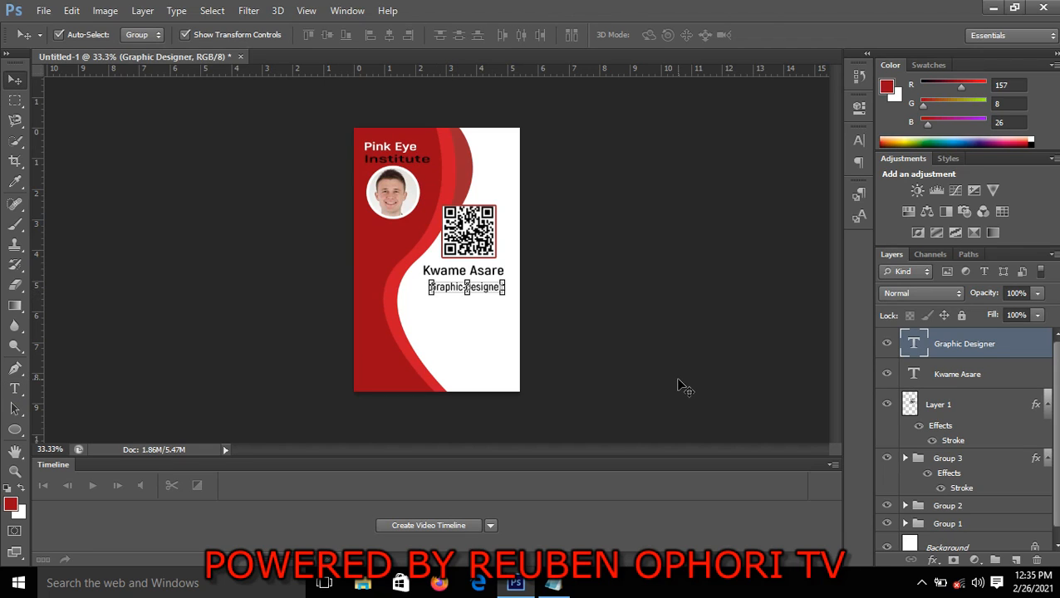
key(Up)
key(Up)
key(Up)
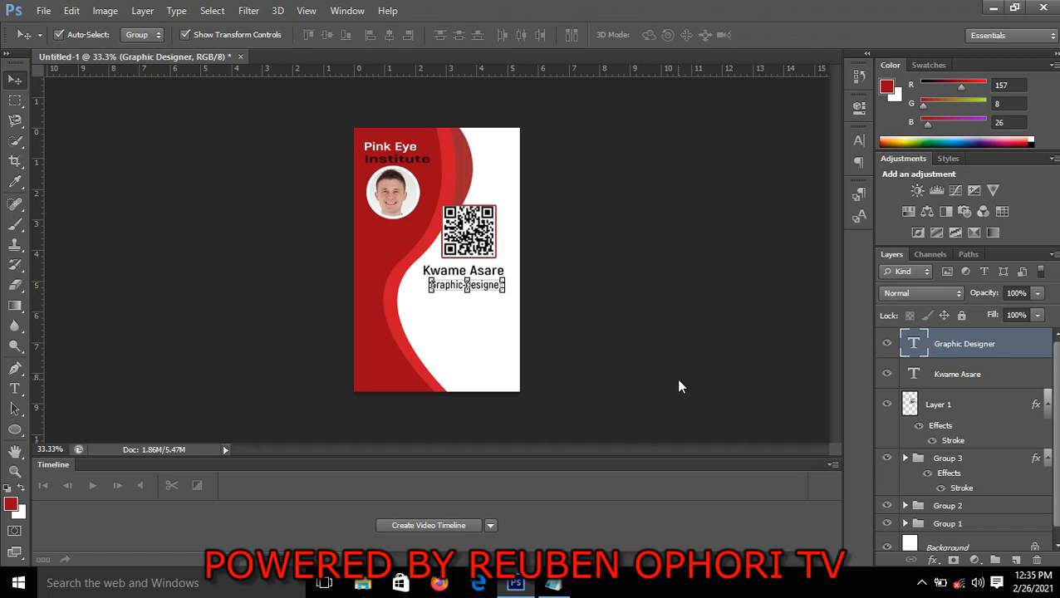
click(668, 342)
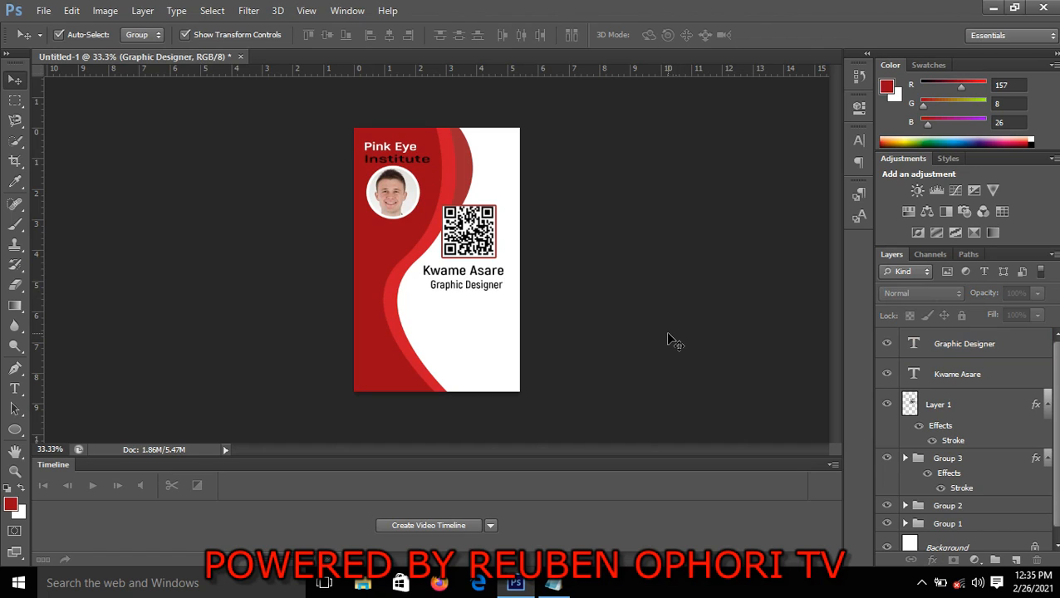
click(476, 286)
key(Up)
key(Up)
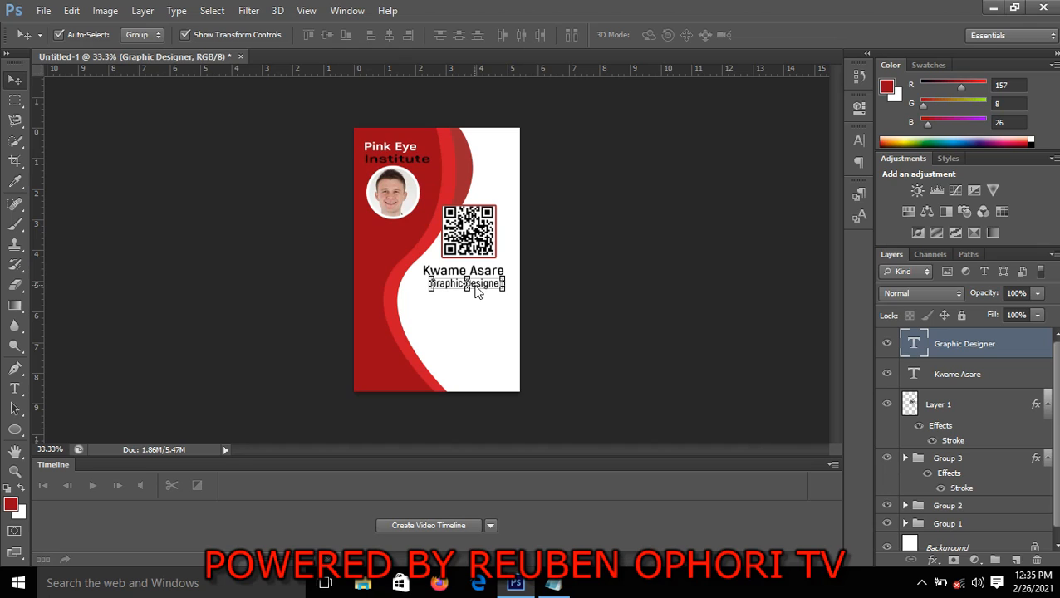
key(Left)
key(Left)
key(Left)
click(604, 292)
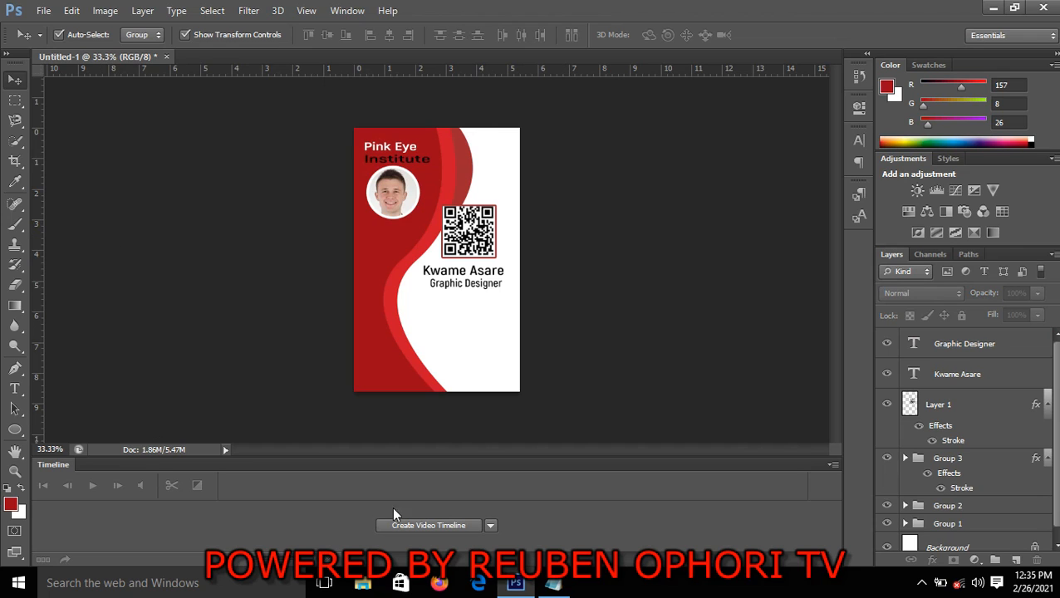
Switch to the Notepad notes and copy the three lines with the ID number, email and issue date
click(553, 584)
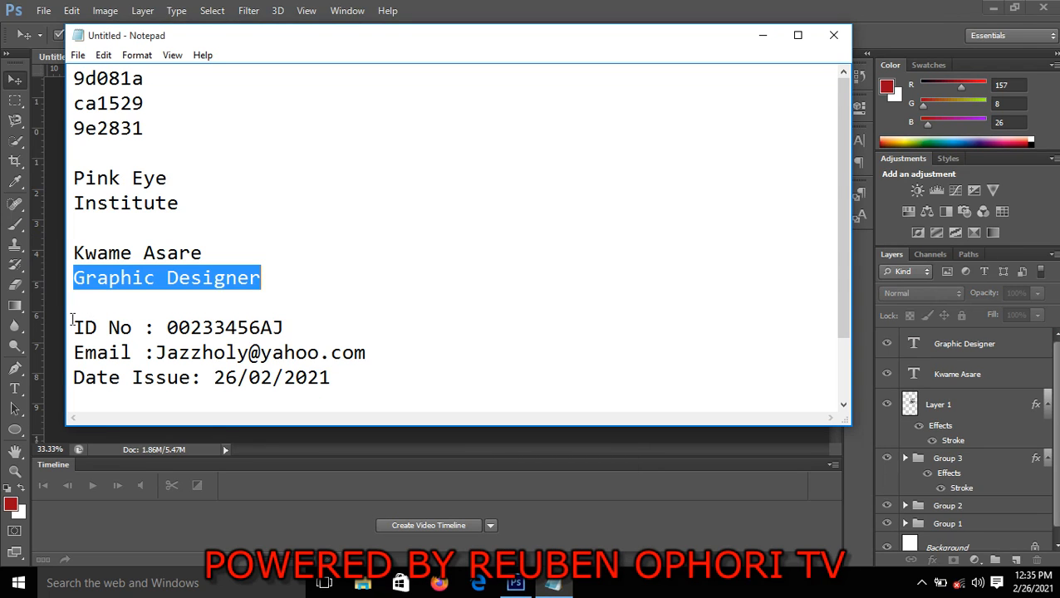
drag(71, 319, 351, 389)
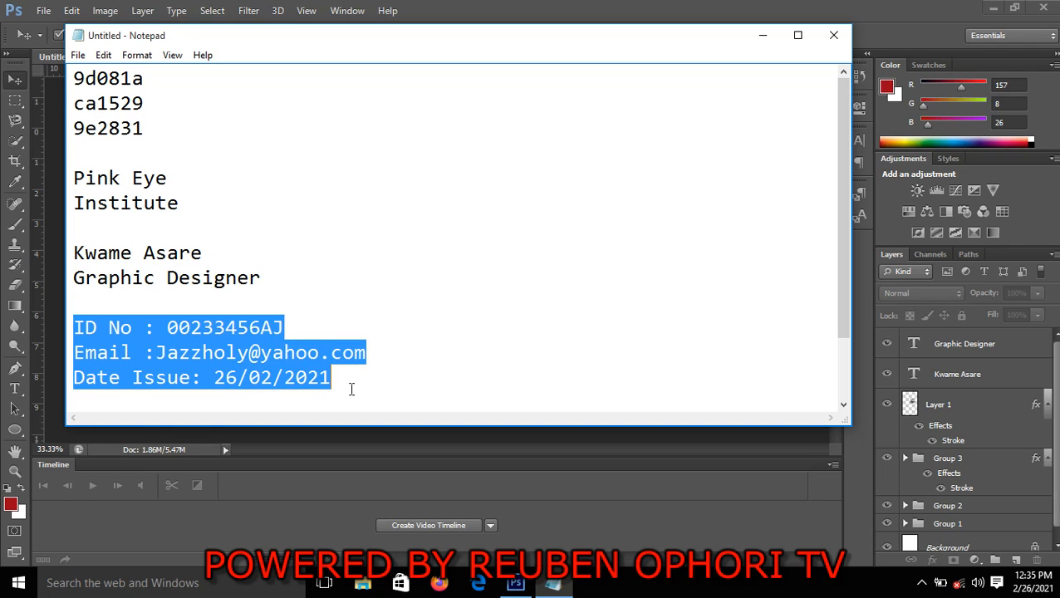
right_click(260, 347)
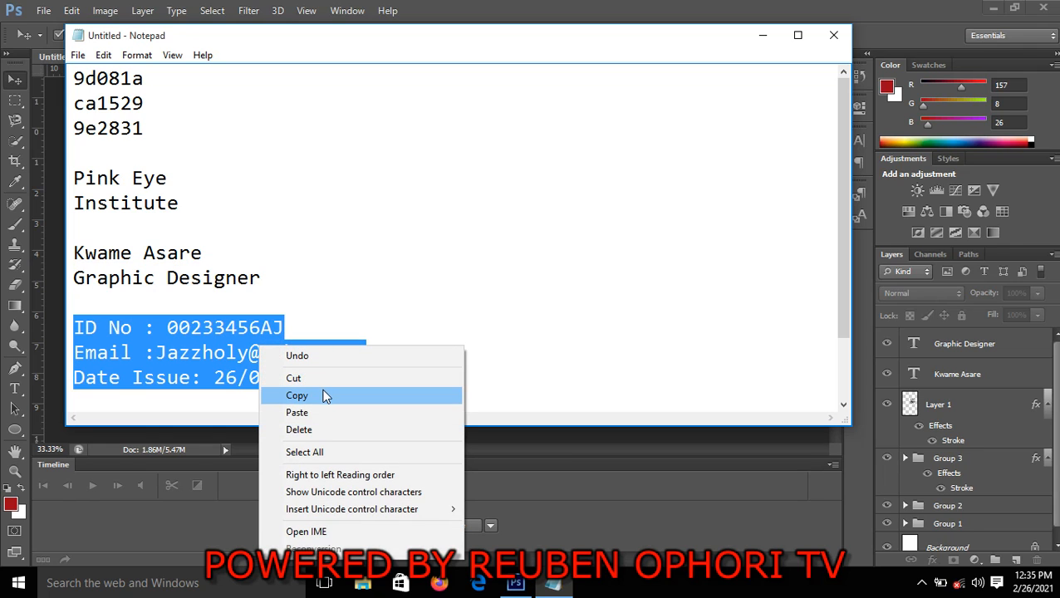
click(324, 394)
Return to Photoshop and paste the ID number, email and issue date as a new text layer in the lower white area
click(490, 490)
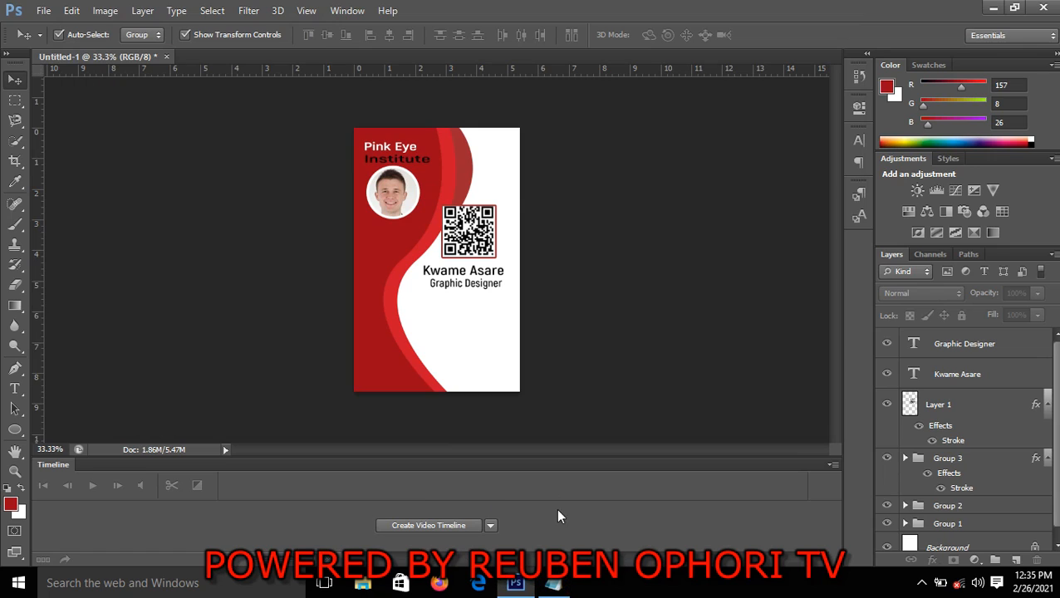
click(13, 389)
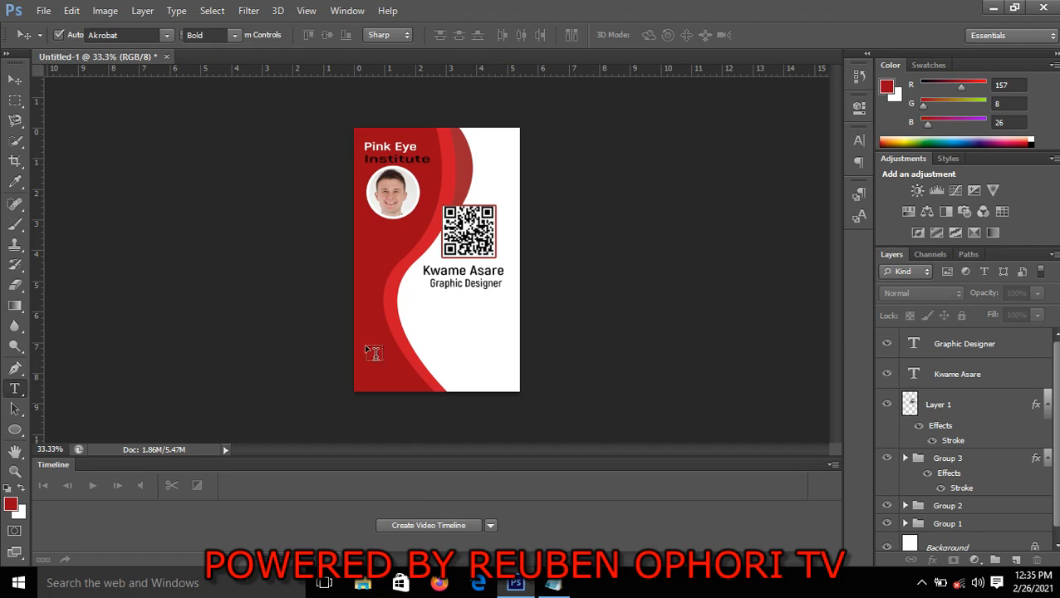
click(426, 338)
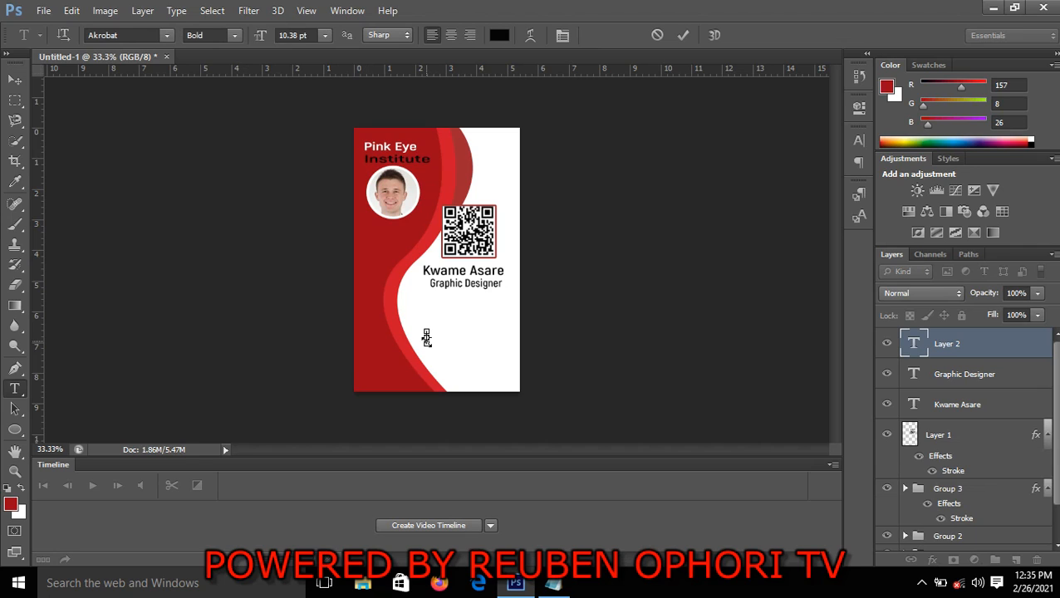
key(ctrl+v)
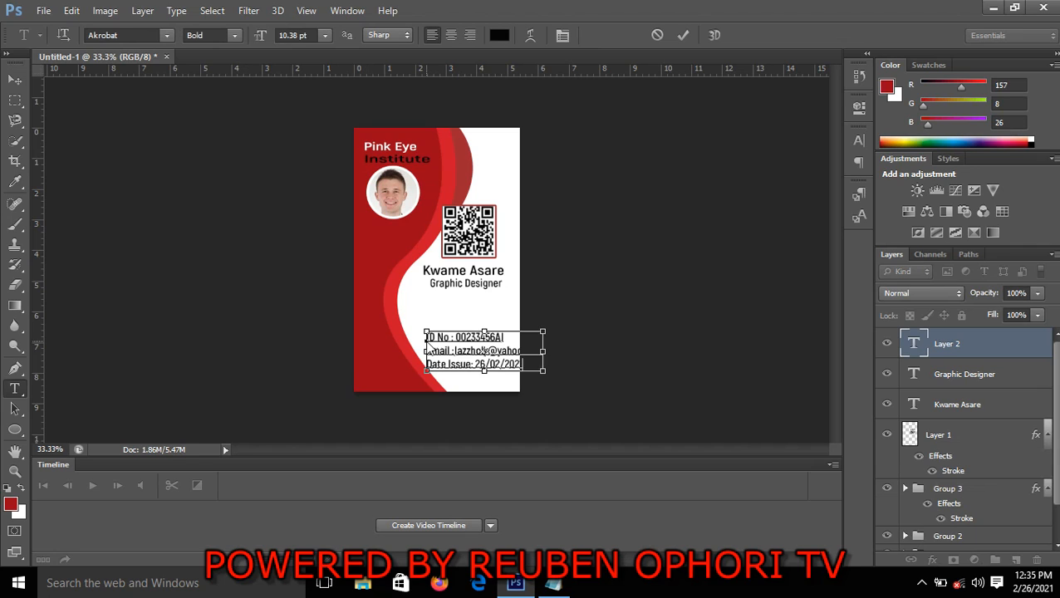
click(683, 35)
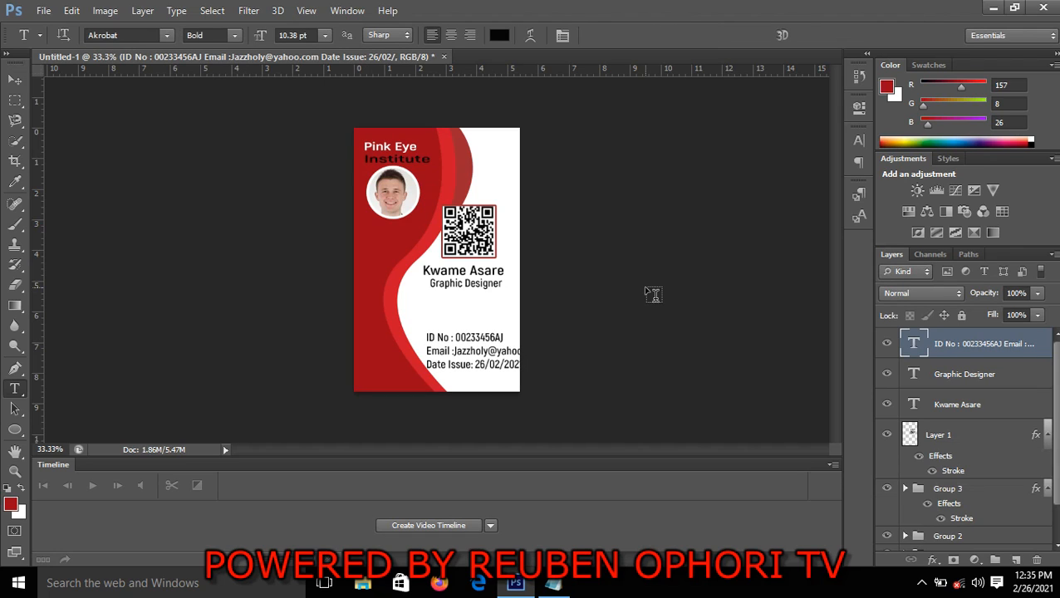
Scale the three-line holder details text to 74.03% width and 73.67% height so it fits on the card
key(ctrl+t)
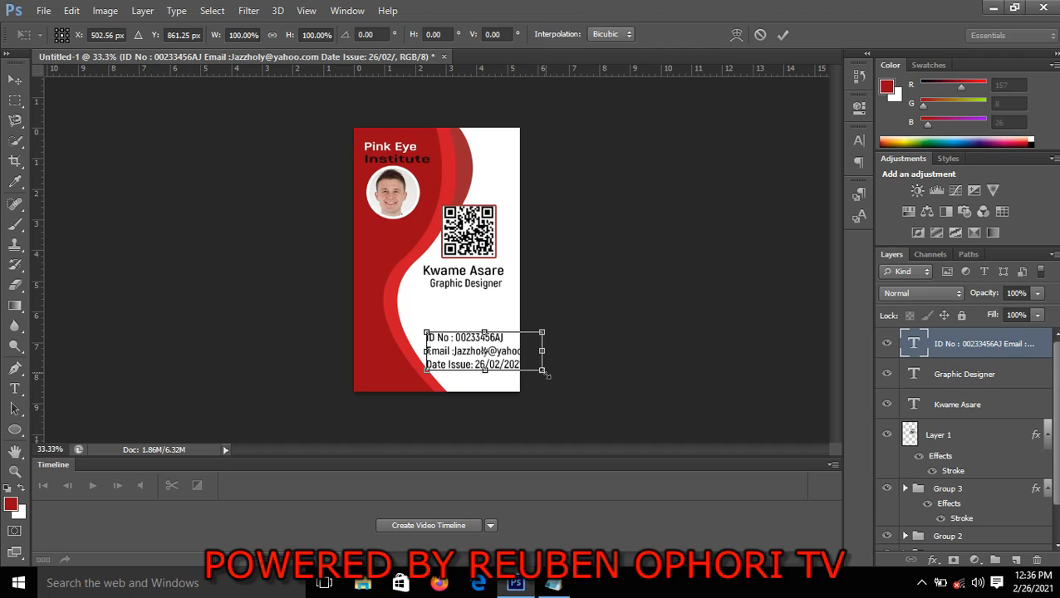
drag(547, 375, 514, 362)
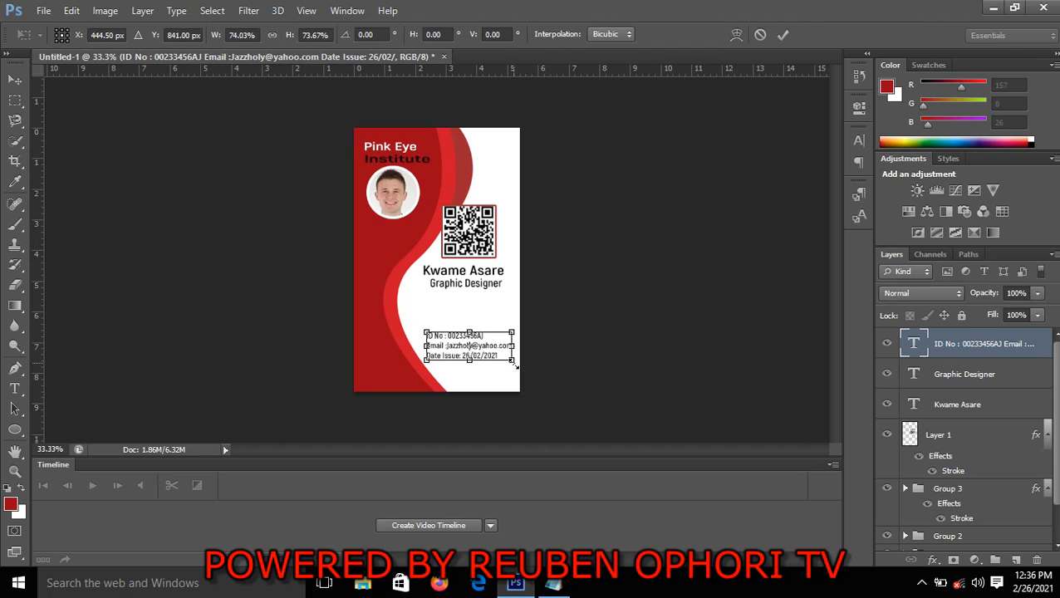
click(783, 34)
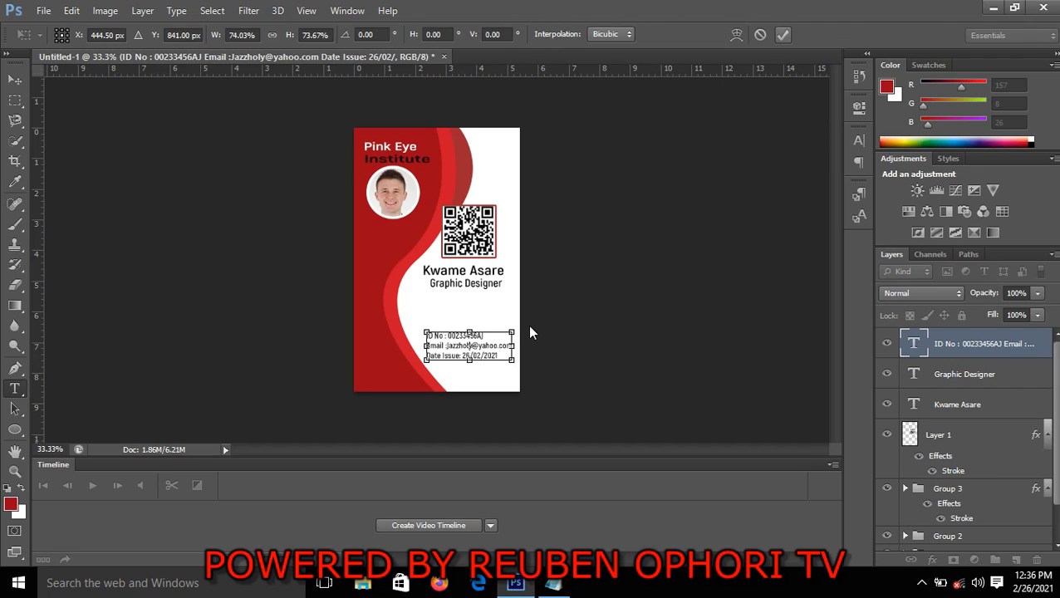
Move the holder details text up below the job title and stretch it to 111.78% width and 137.50% height
click(14, 78)
drag(480, 348, 470, 301)
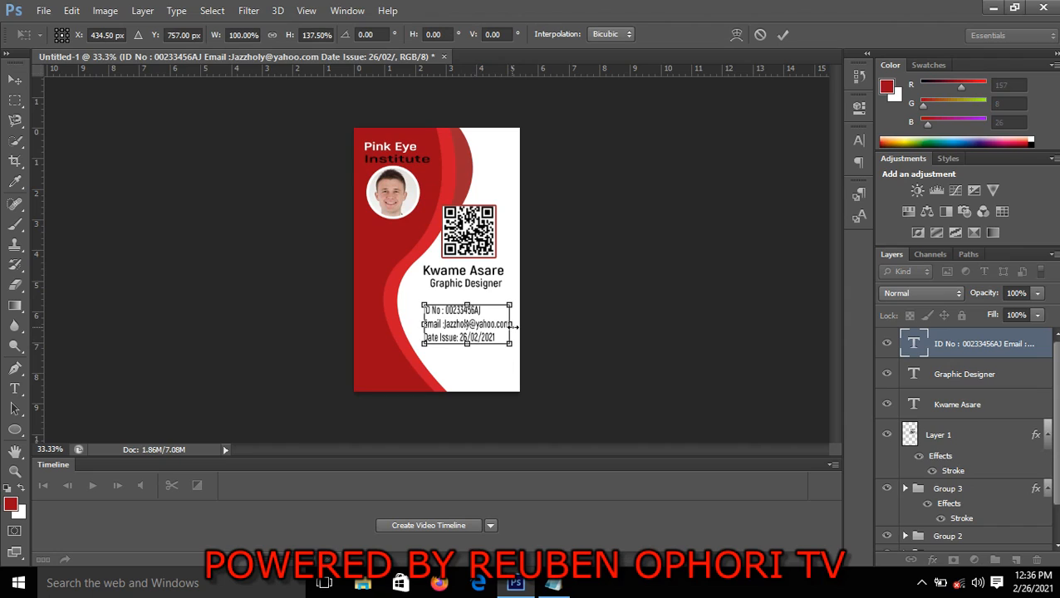
drag(514, 327, 521, 326)
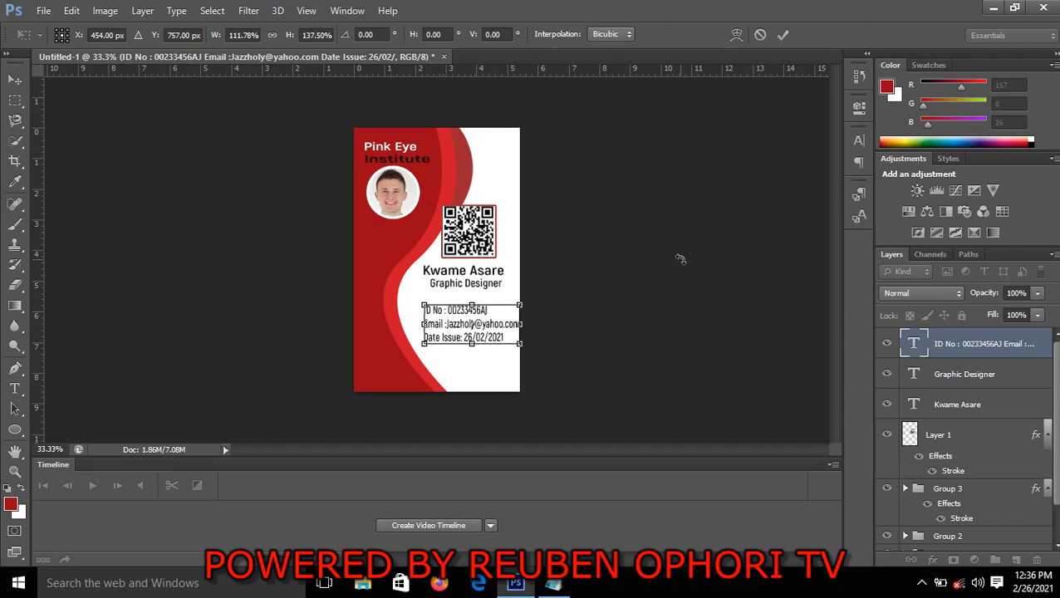
click(782, 34)
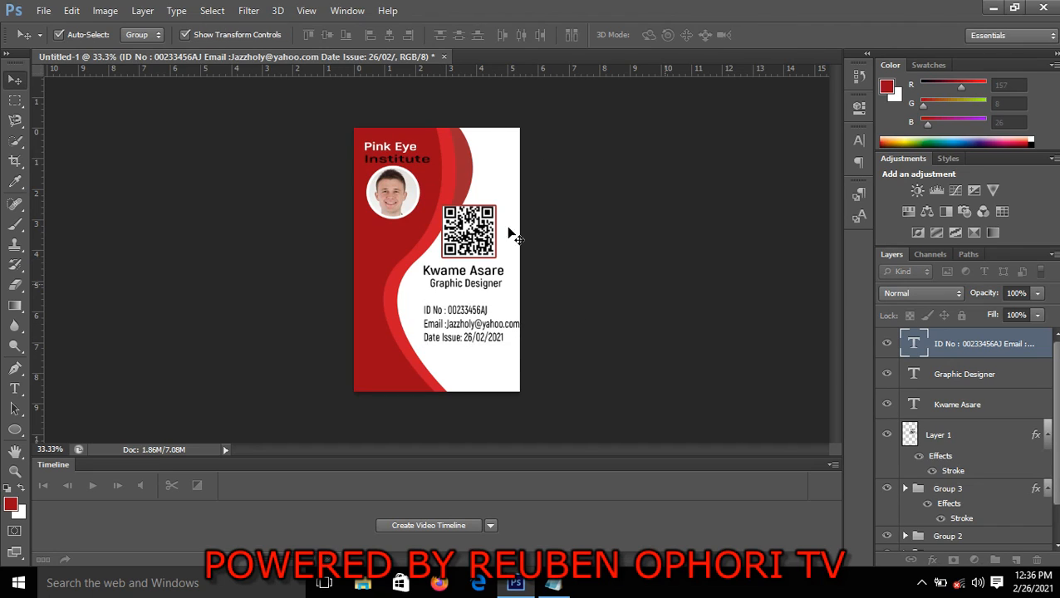
Place a vertical guide at about the 2 mark on the ruler and nudge the holder details text left to align with it
click(106, 363)
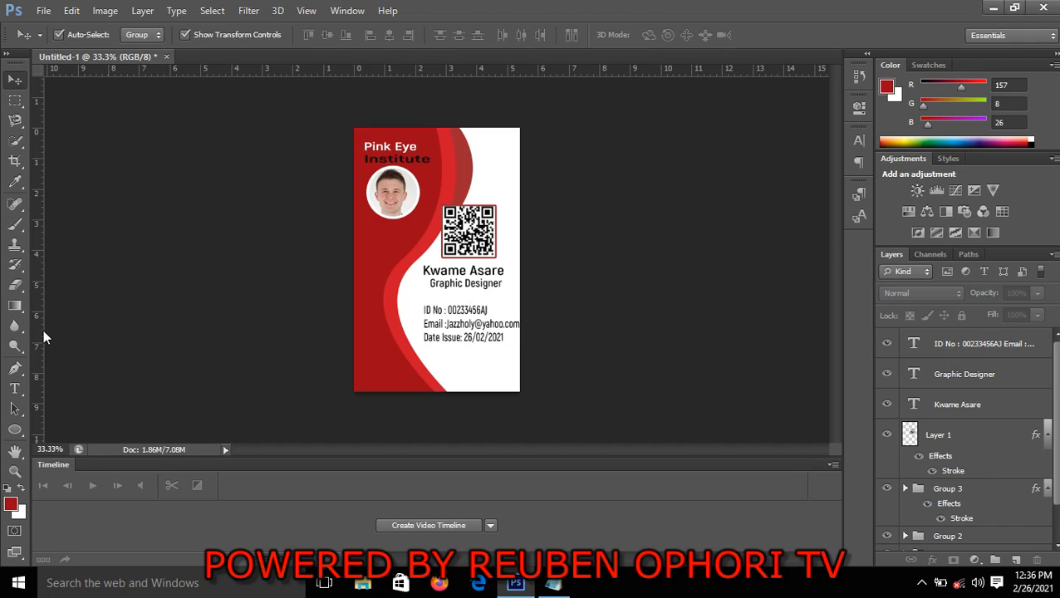
drag(37, 334, 415, 438)
click(458, 347)
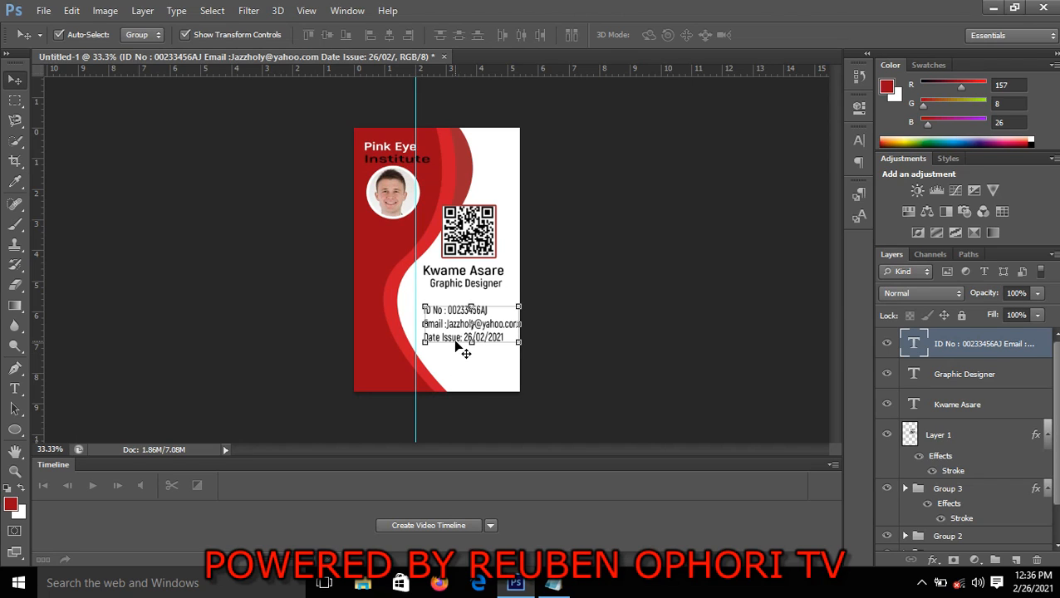
key(shift+Left)
key(shift+Left)
key(shift+Left)
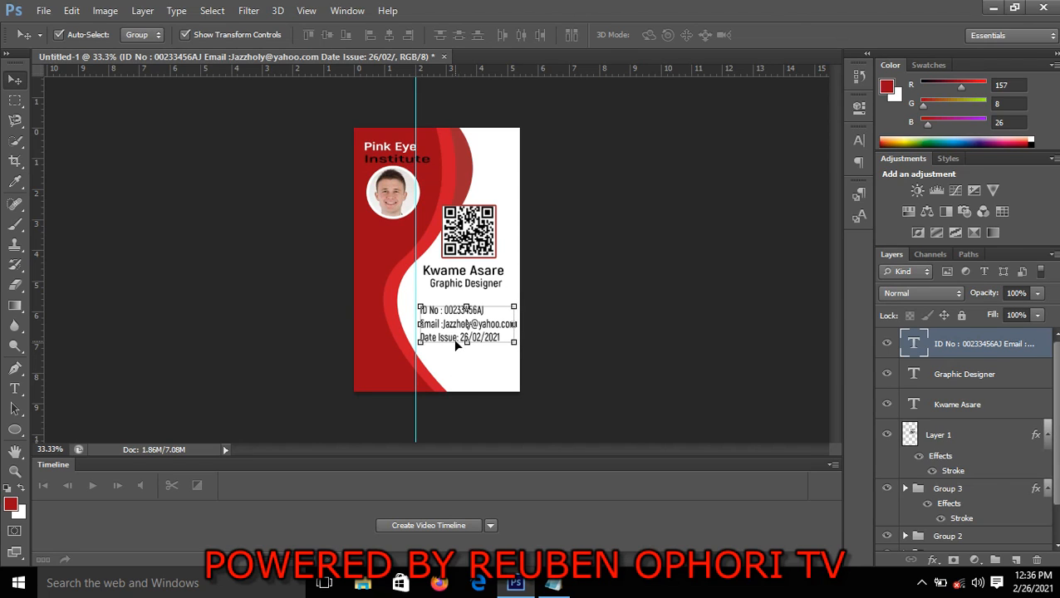
key(Left)
key(Left)
key(Left)
key(Left)
key(Left)
key(Left)
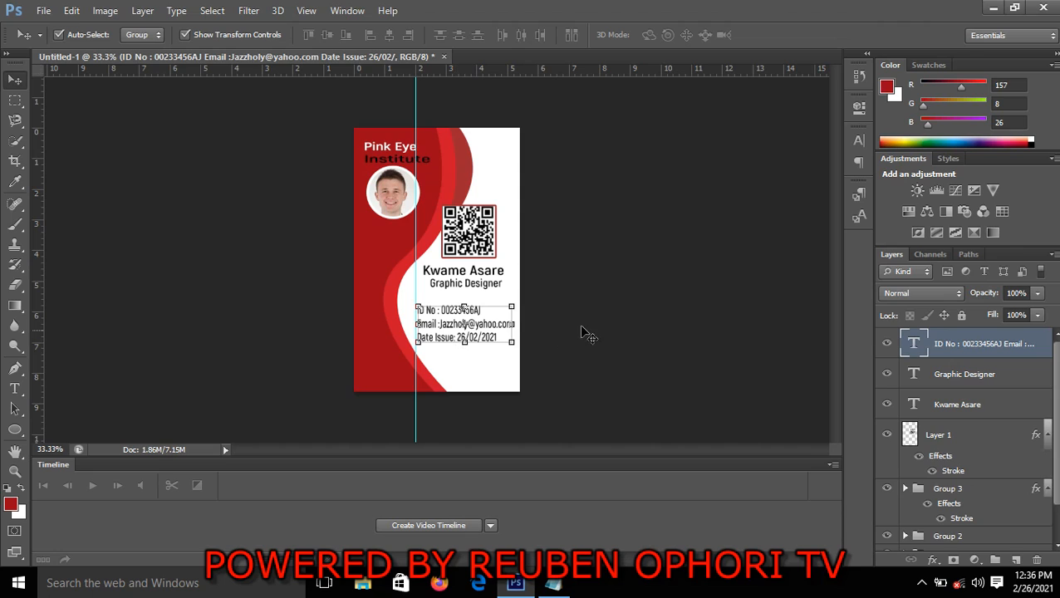
click(615, 326)
click(455, 339)
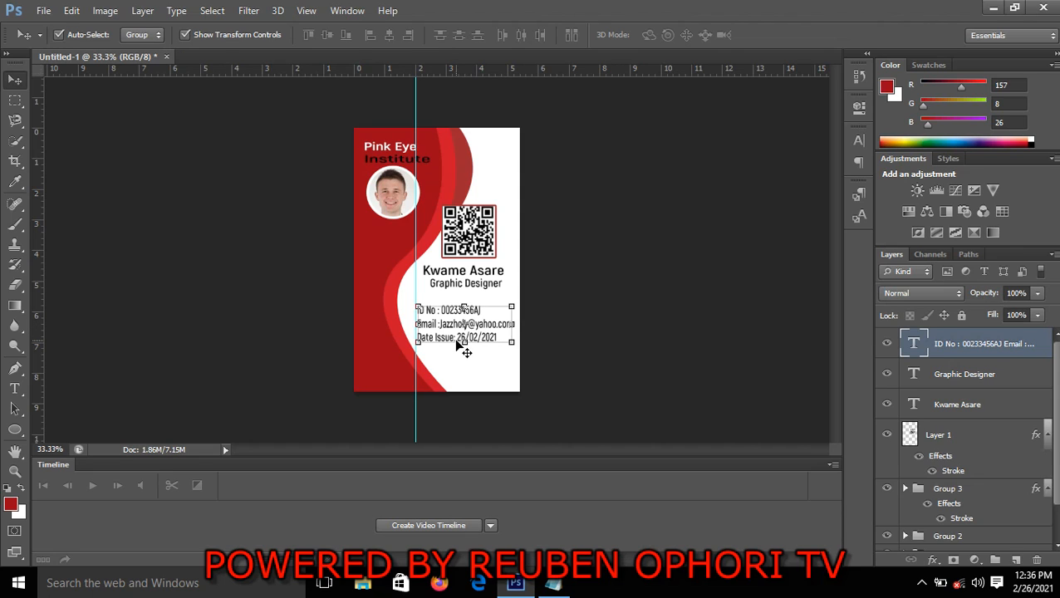
click(513, 329)
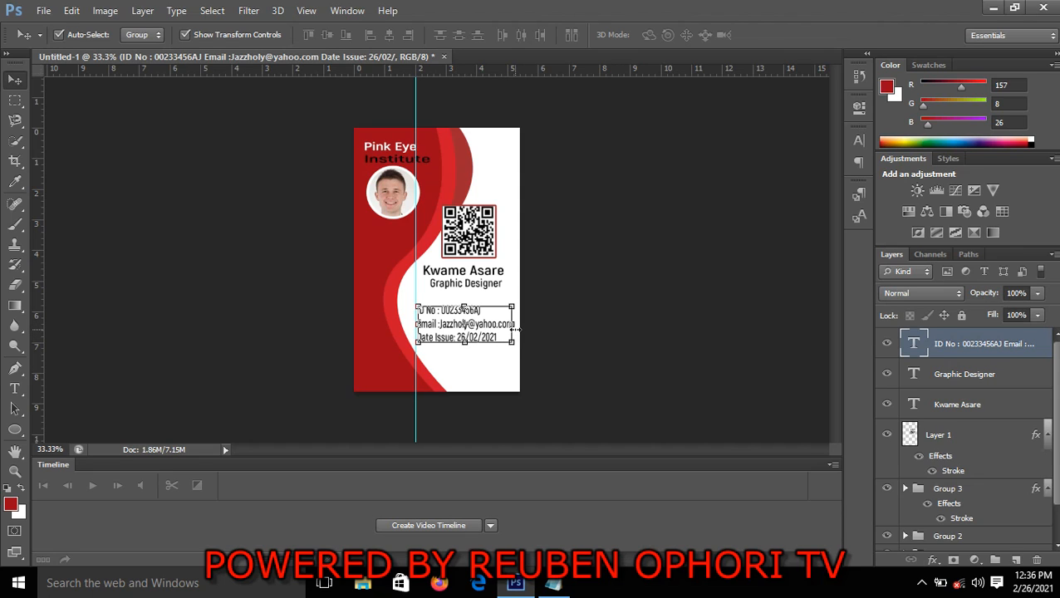
click(783, 35)
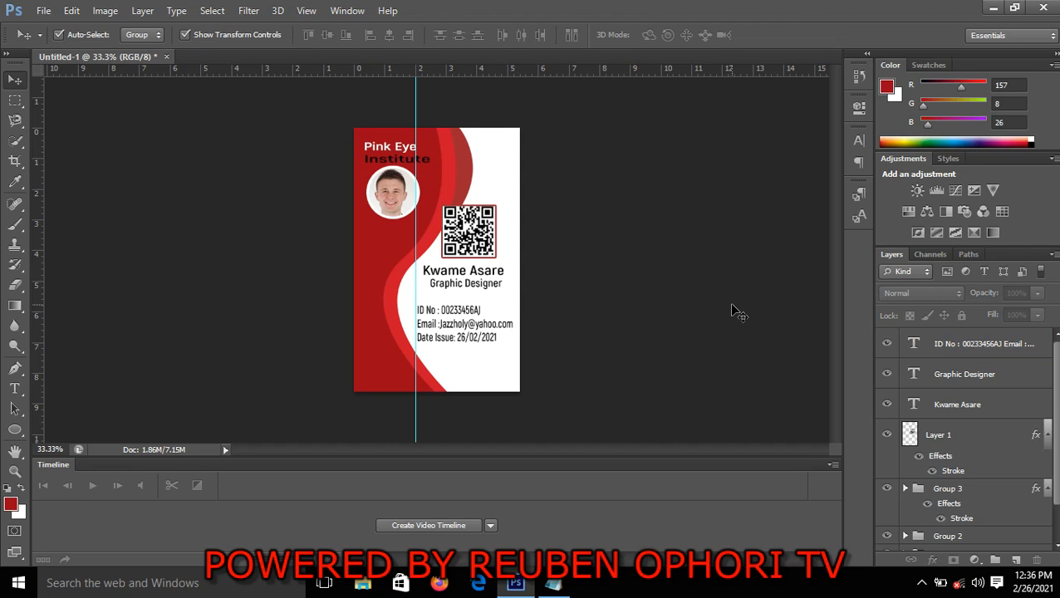
key(ctrl+plus)
key(ctrl+plus)
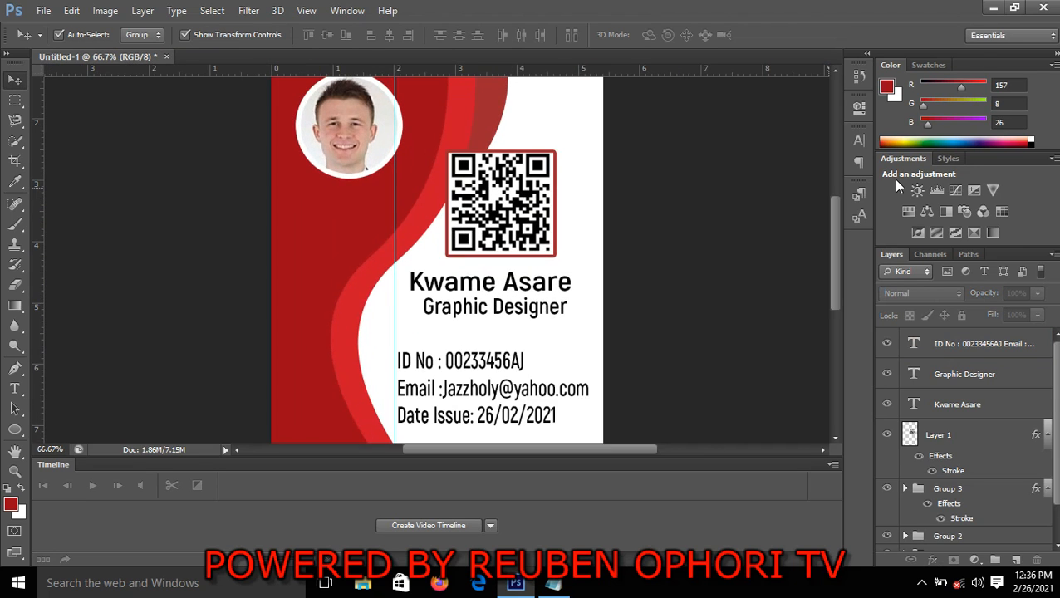
Stretch the three-line holder details text to 102.16% width and apply the transform
drag(836, 250, 837, 271)
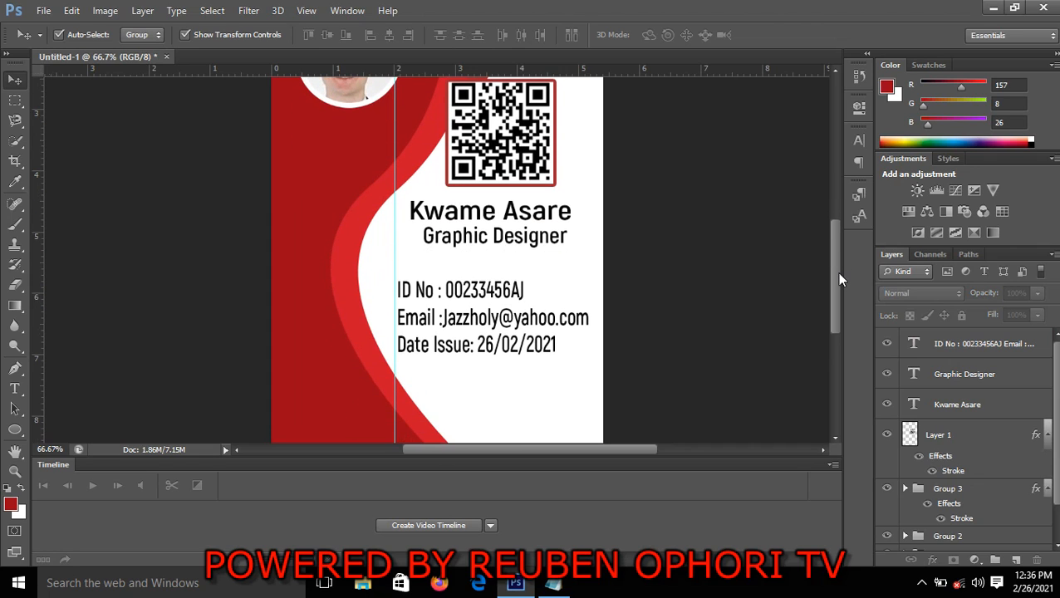
click(553, 330)
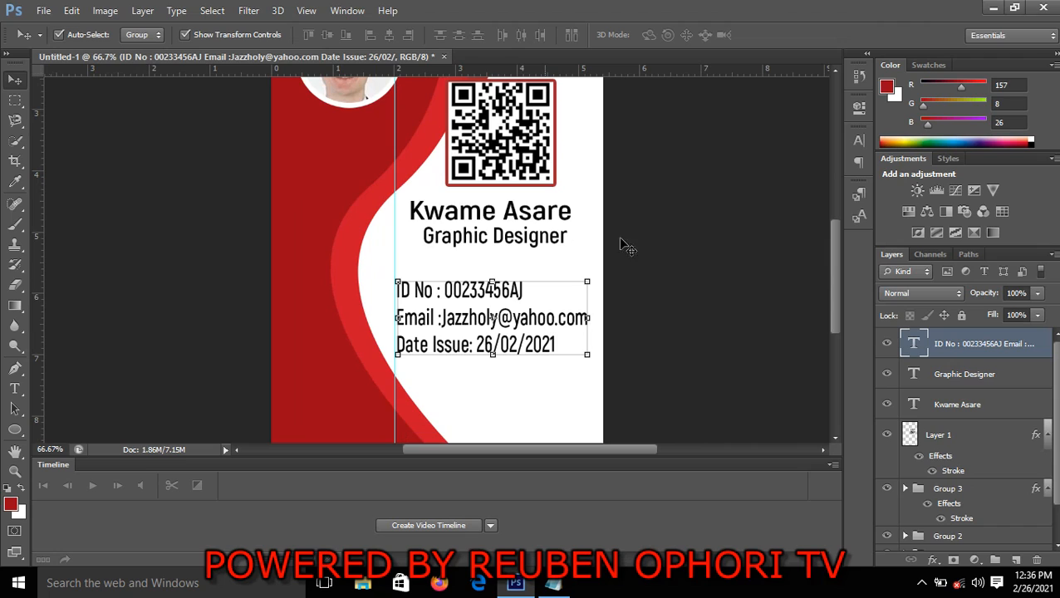
click(743, 251)
click(508, 289)
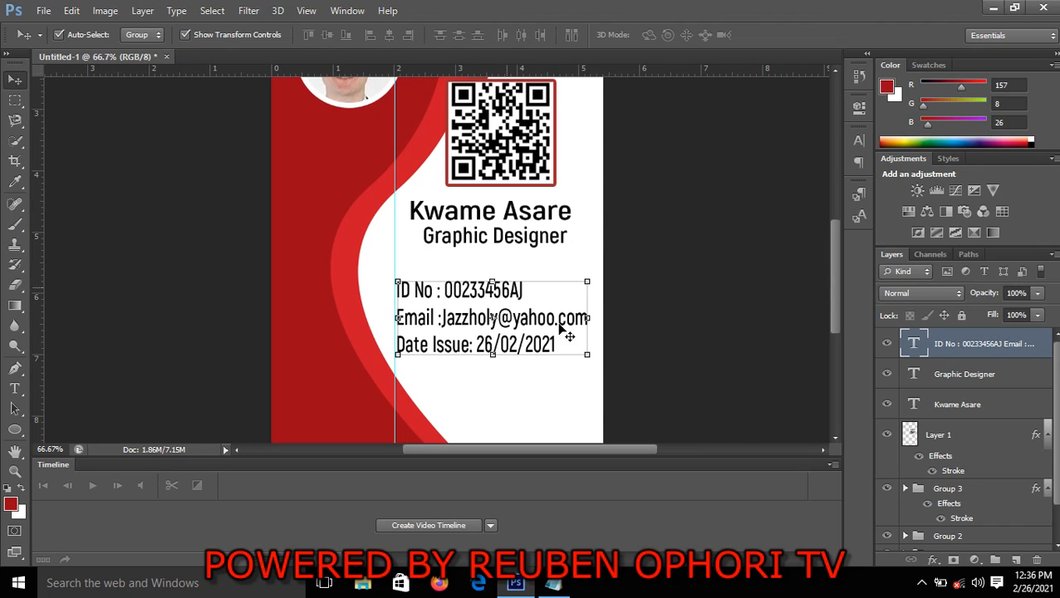
click(589, 317)
click(591, 317)
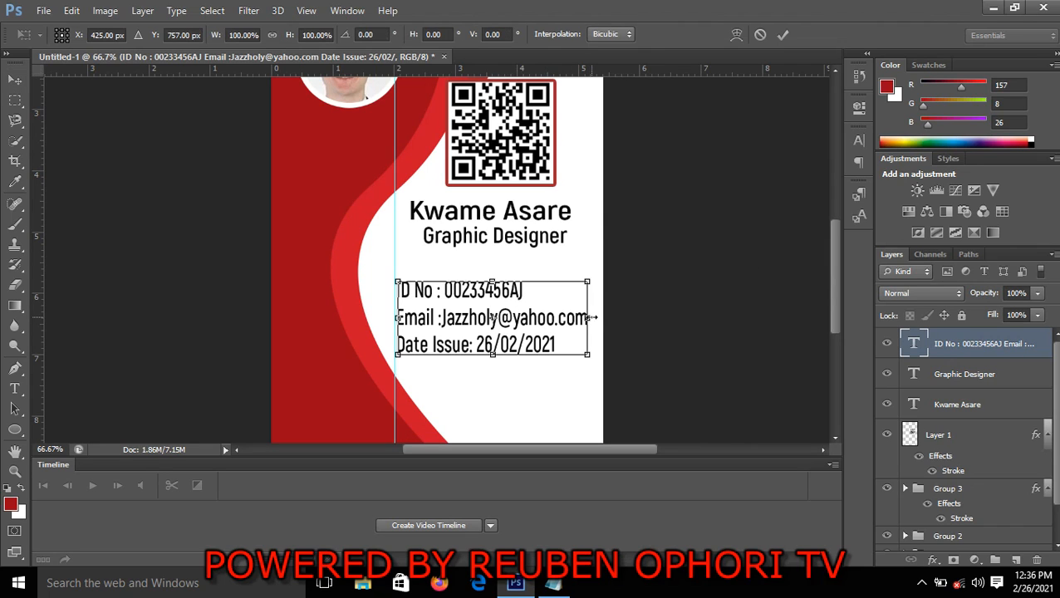
drag(592, 317, 592, 317)
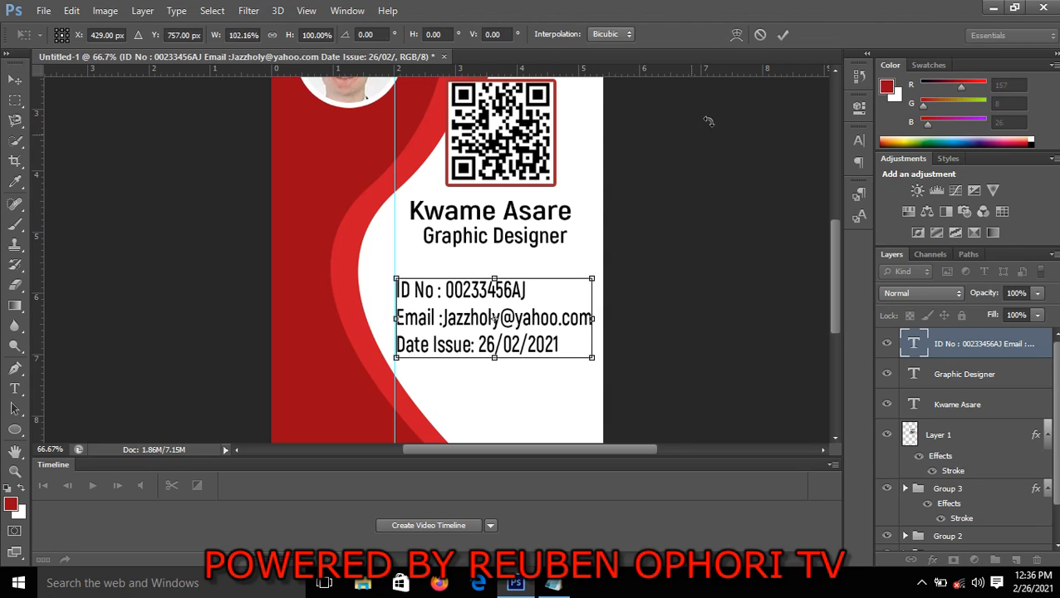
click(782, 35)
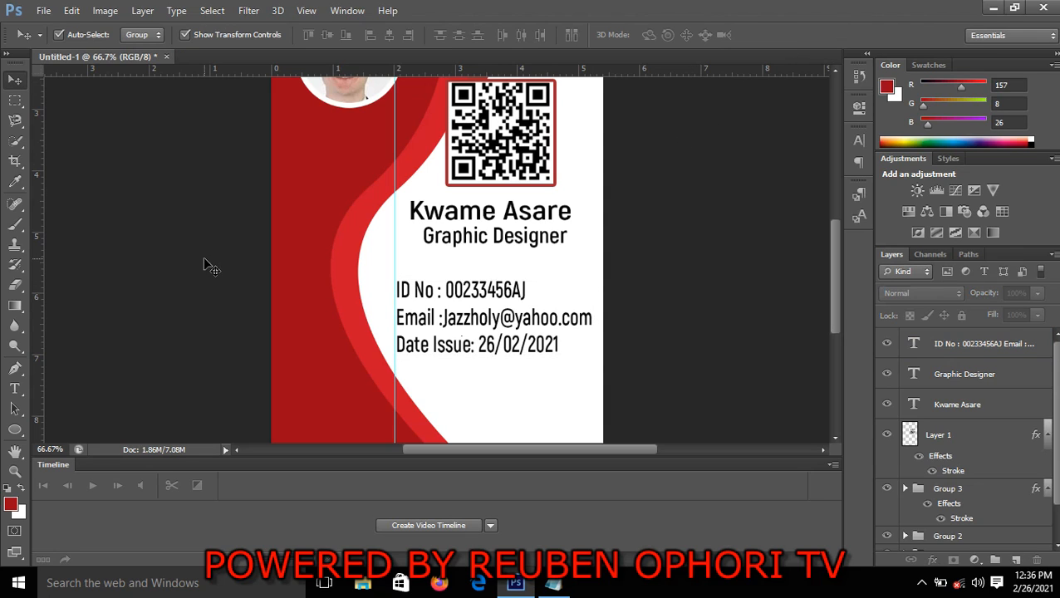
Insert spaces before the colons in the Date Issue, Email and ID No lines so all three colons line up
click(18, 389)
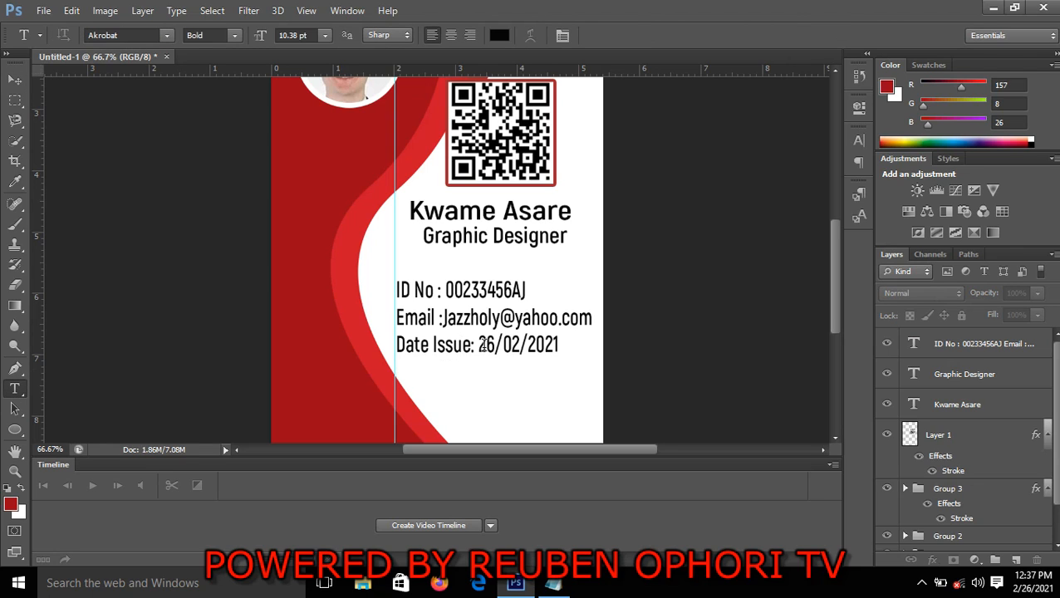
click(473, 349)
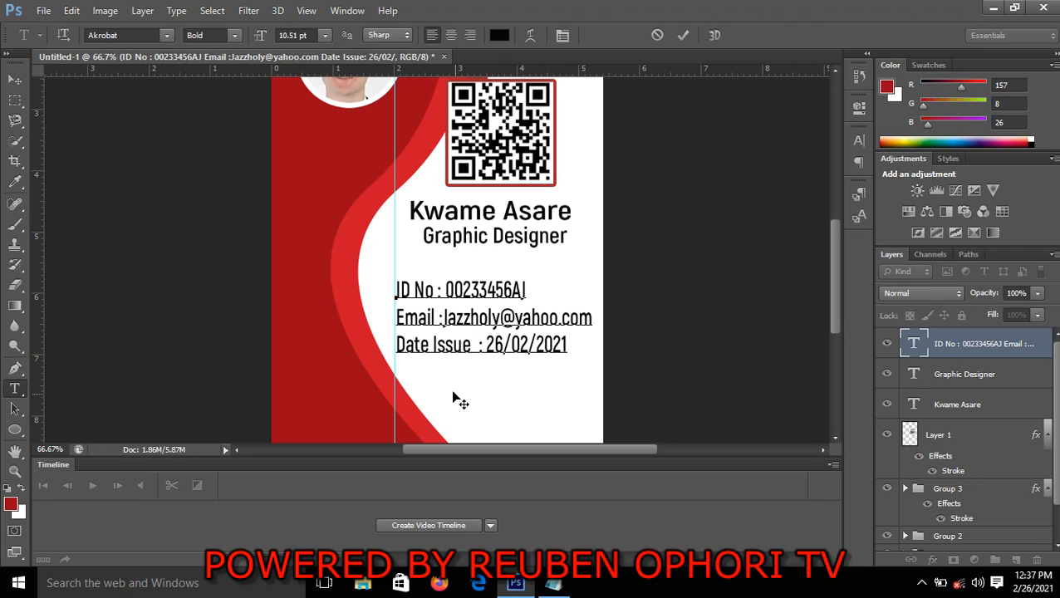
click(439, 319)
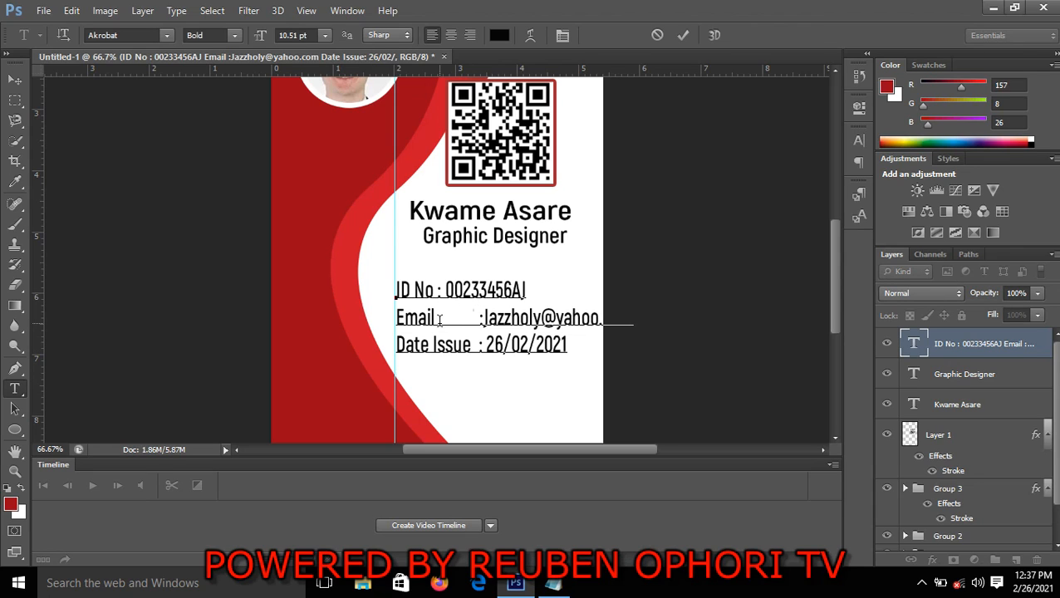
click(438, 289)
key(BackSpace)
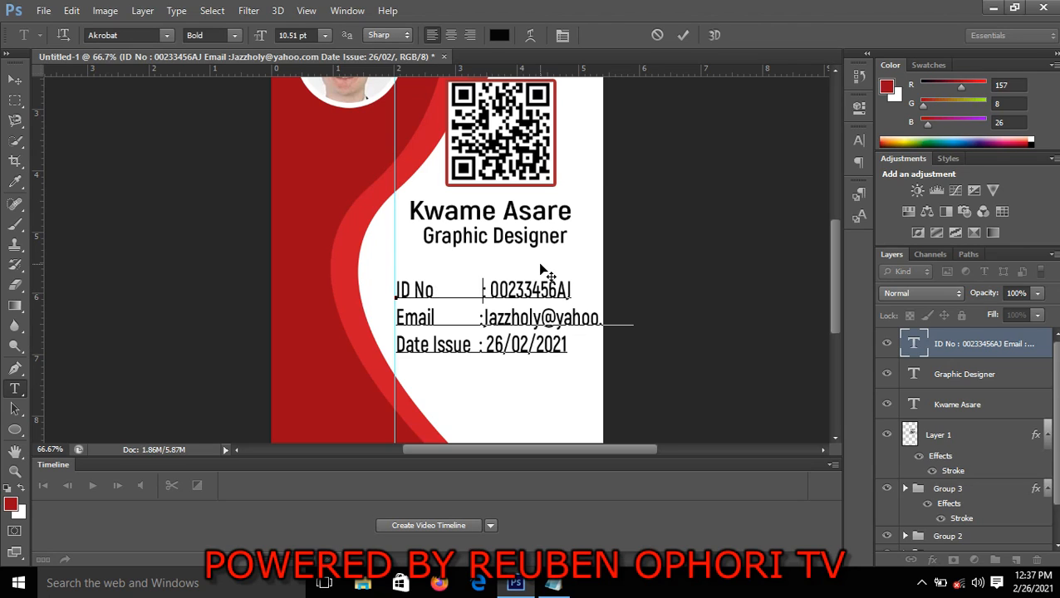
key(BackSpace)
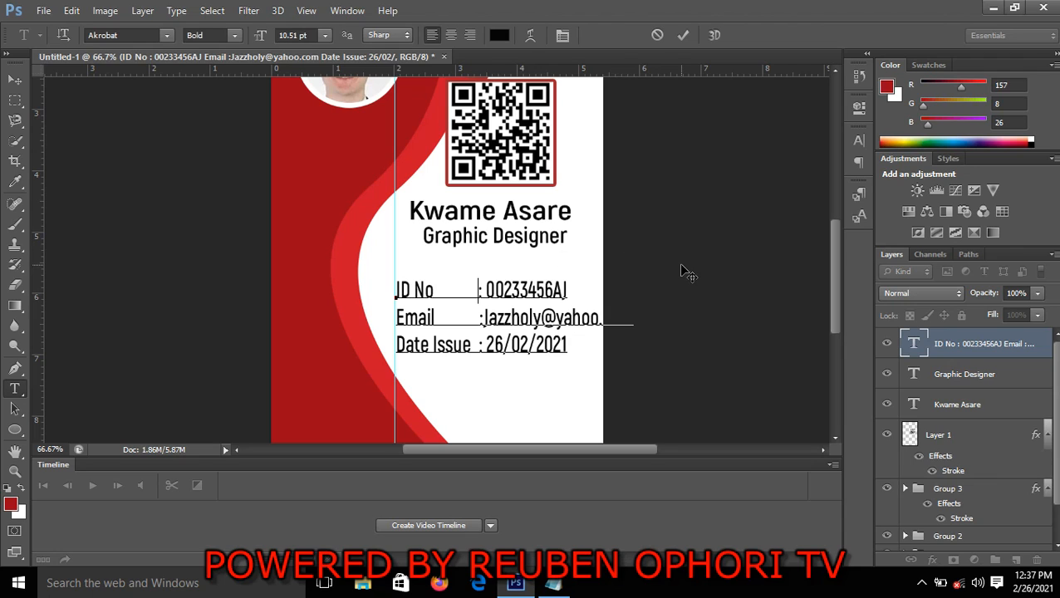
click(682, 35)
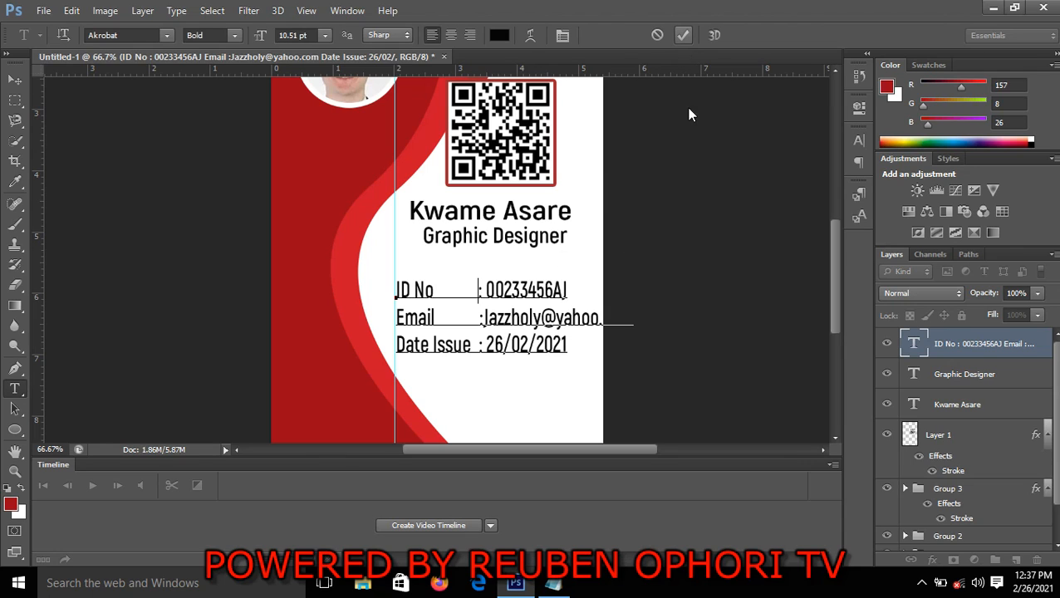
click(747, 350)
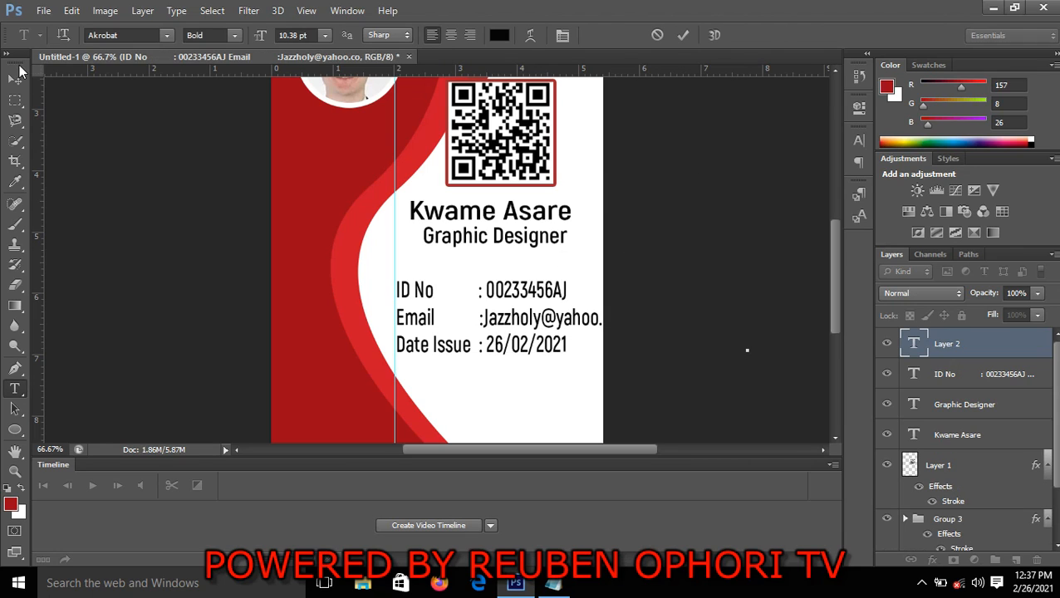
Narrow the holder details text block so the full email line fits inside the card's white area
click(15, 79)
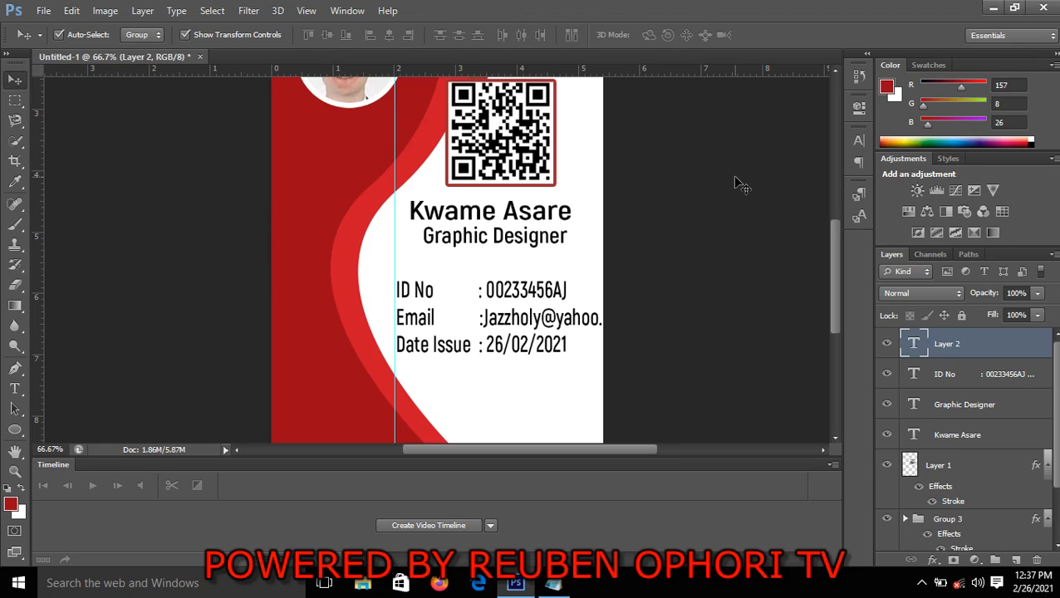
click(523, 348)
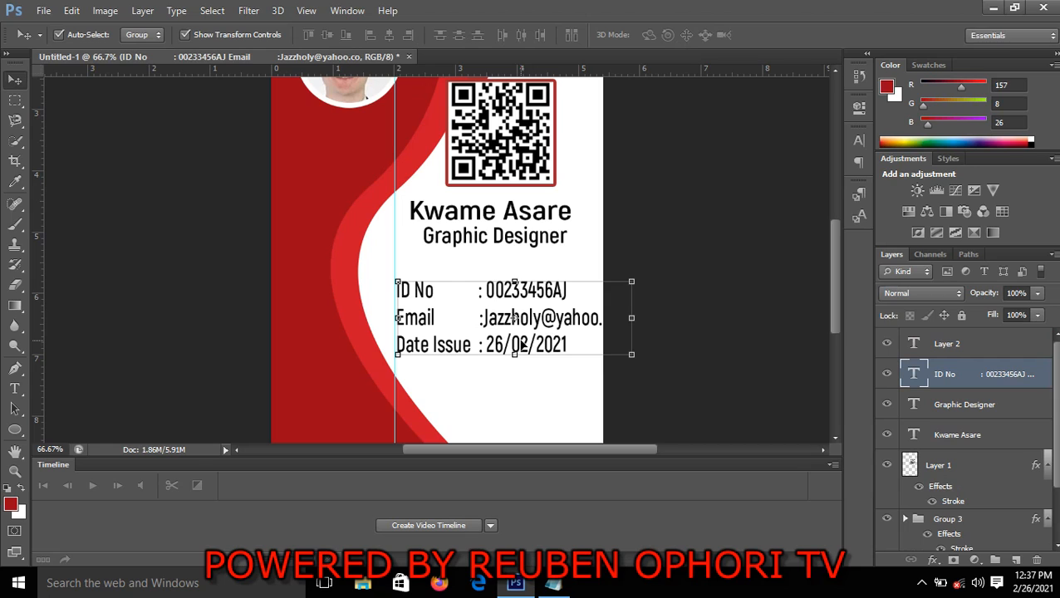
key(ctrl+t)
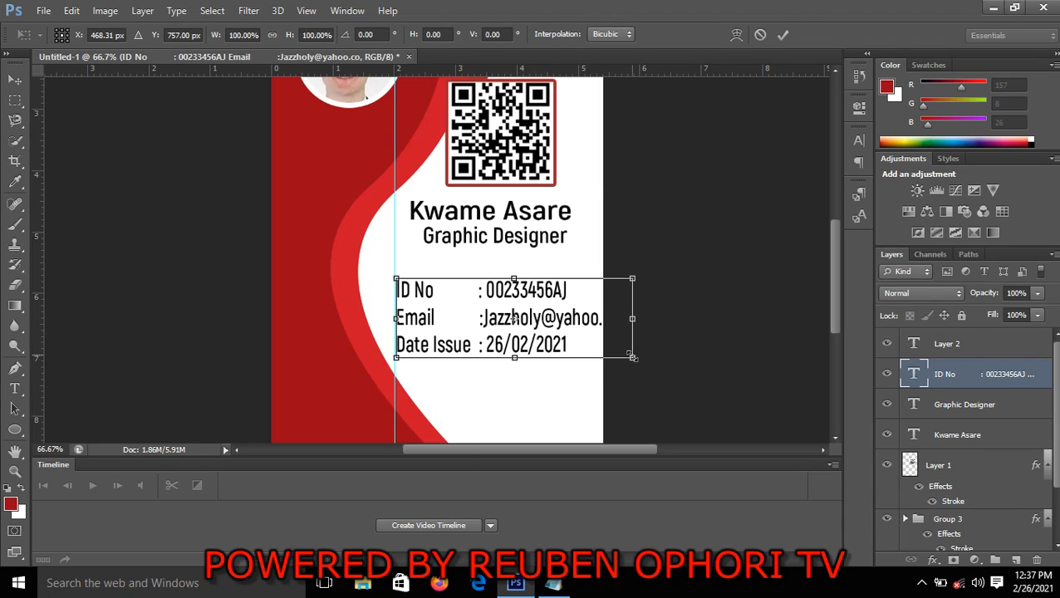
drag(633, 357, 588, 355)
click(784, 34)
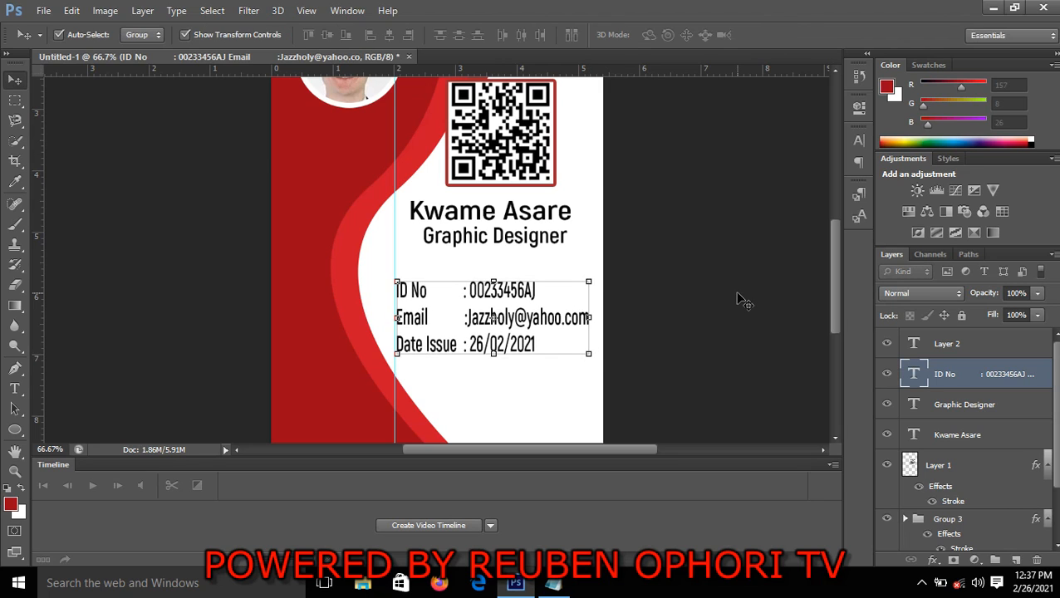
Add a space after the colon in the Email line to match the other two lines
click(14, 388)
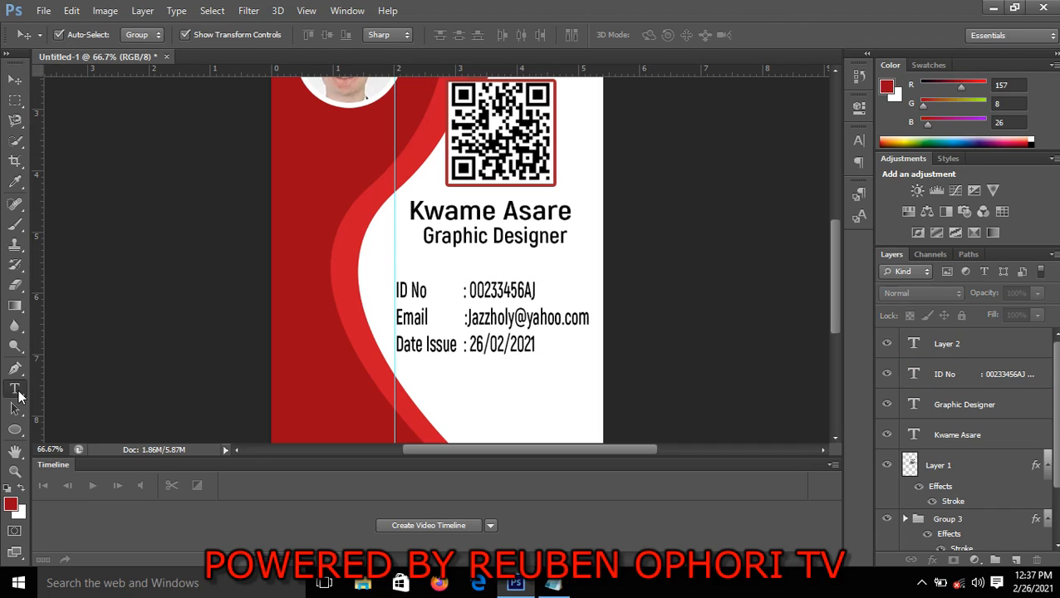
click(468, 321)
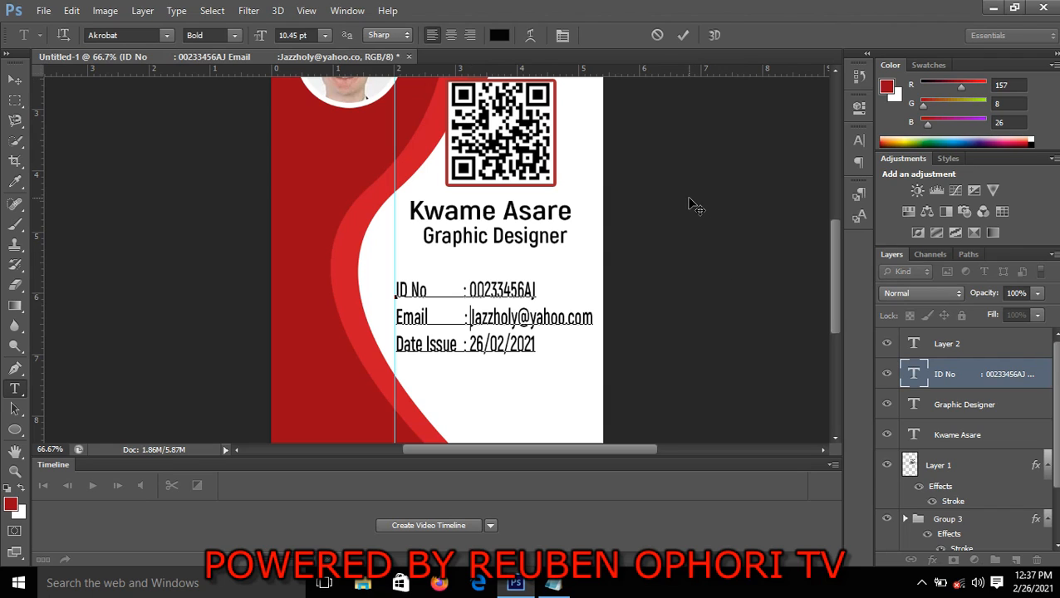
click(14, 80)
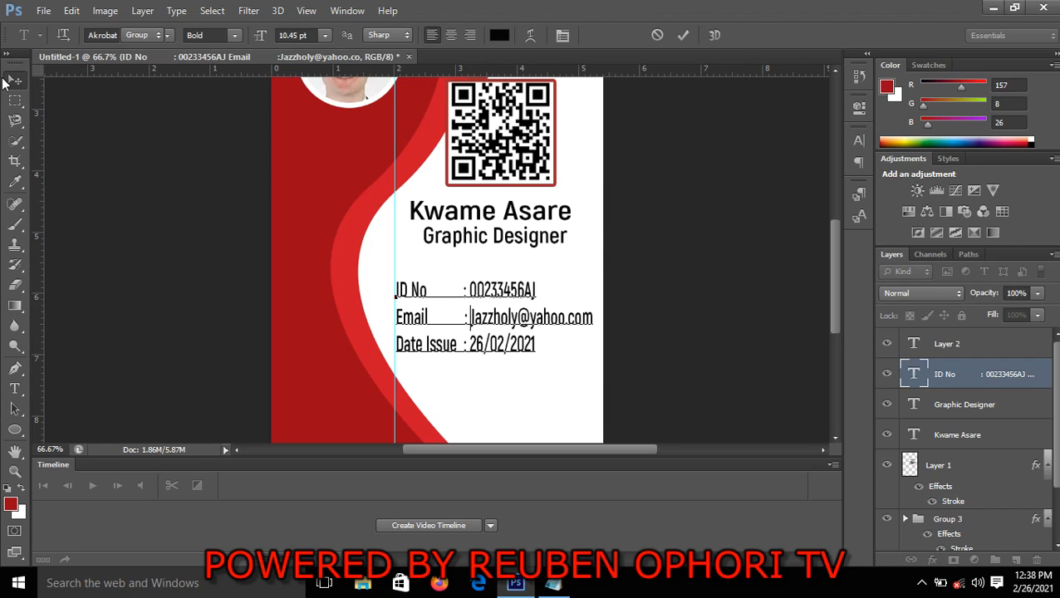
click(96, 137)
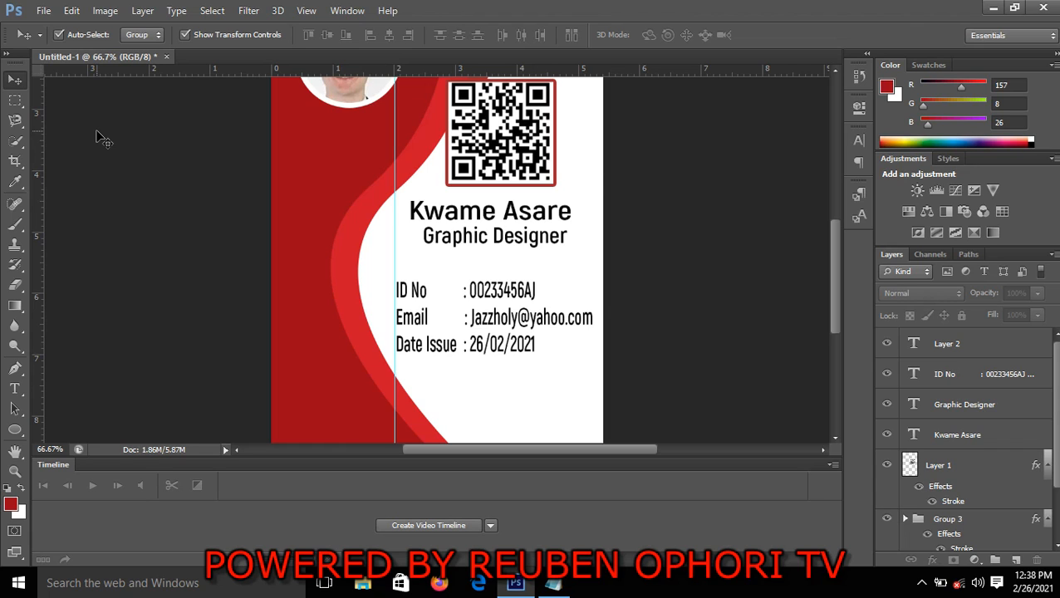
Shift the holder's name slightly right and up, and move the Graphic Designer line slightly up beneath it
key(ctrl+minus)
key(ctrl+minus)
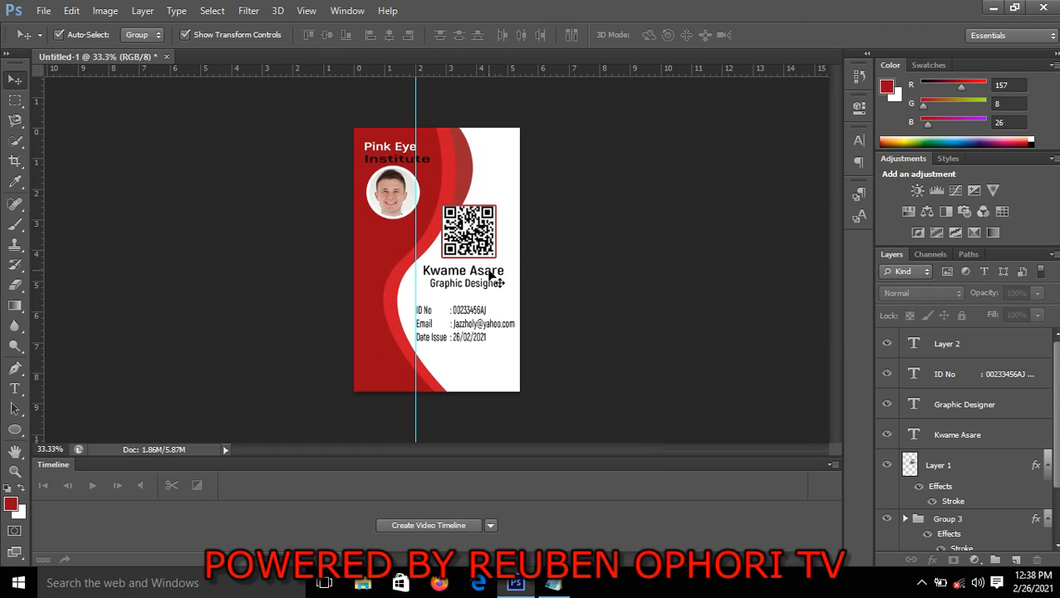
click(489, 272)
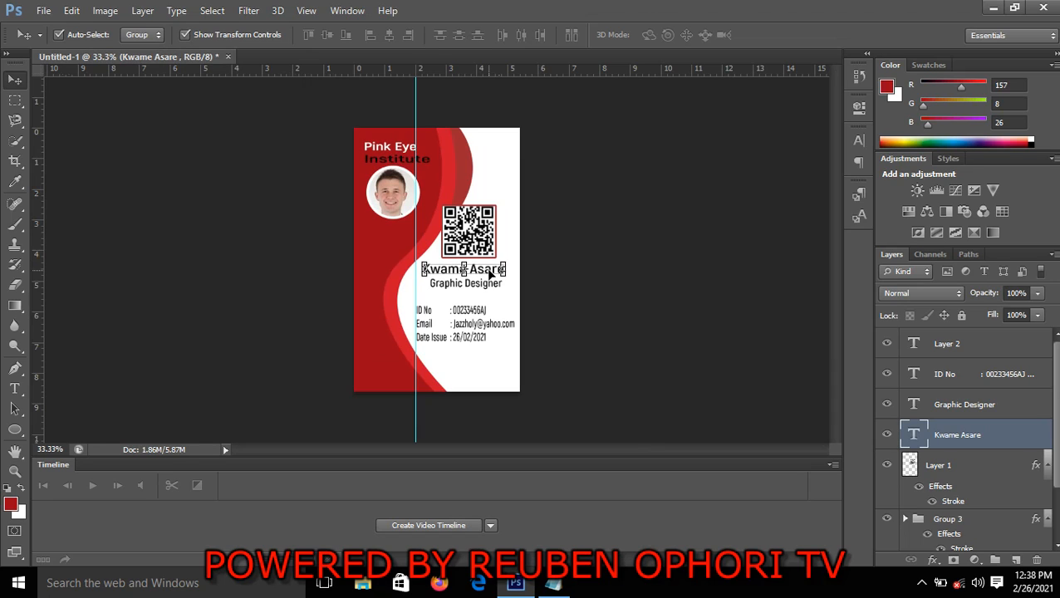
drag(489, 273, 491, 273)
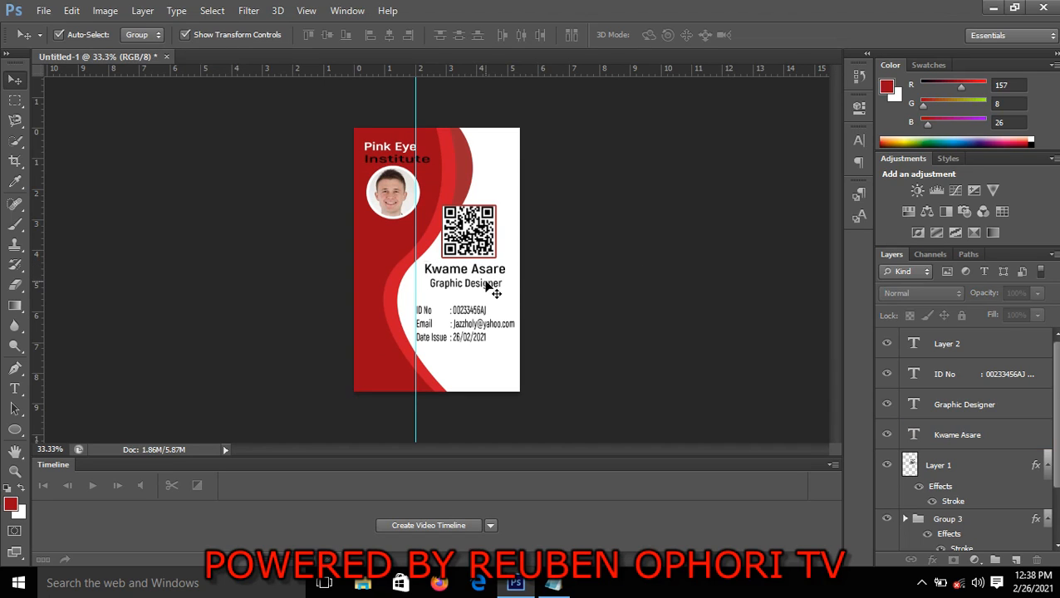
click(490, 284)
drag(487, 287, 488, 286)
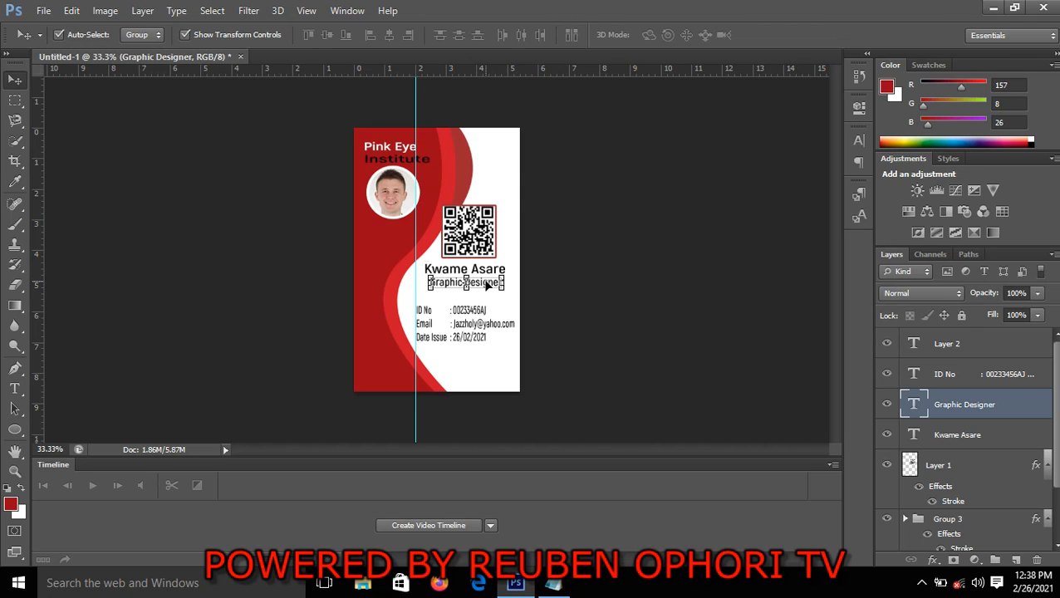
click(801, 342)
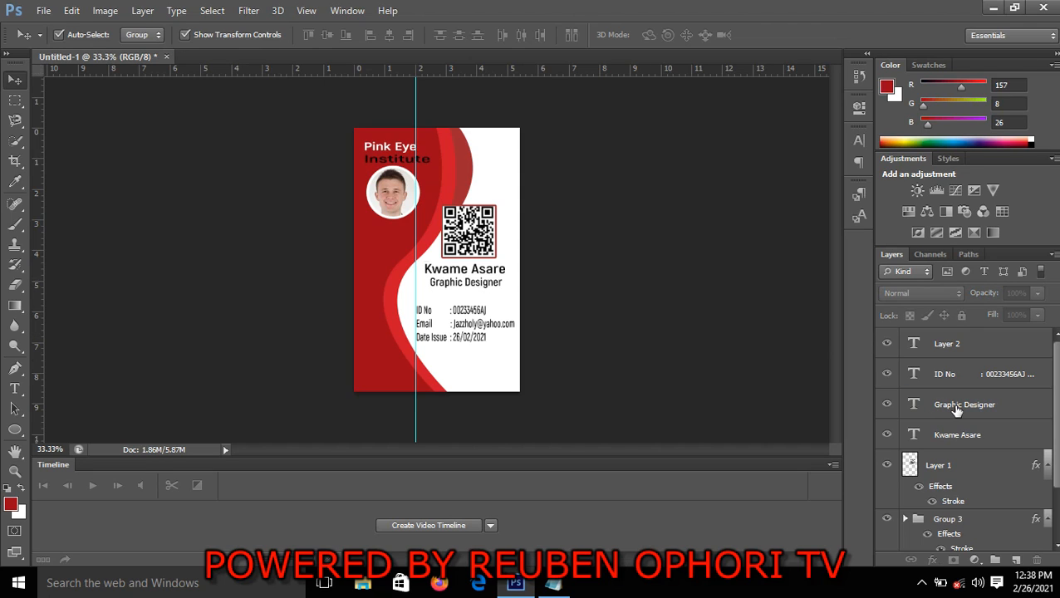
Group the holder's name and Graphic Designer text layers together
click(955, 407)
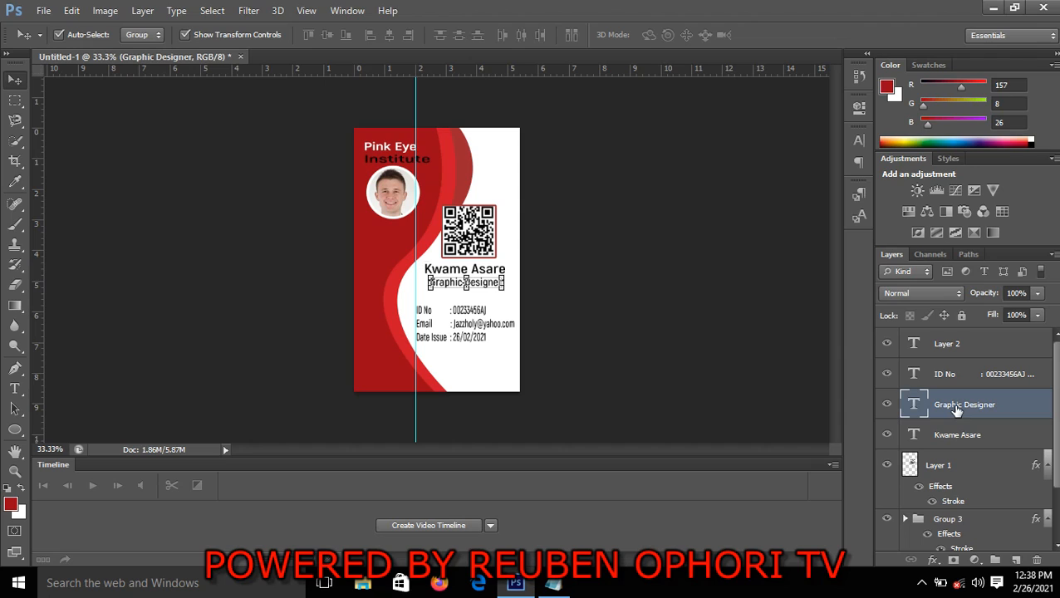
ctrl+click(949, 444)
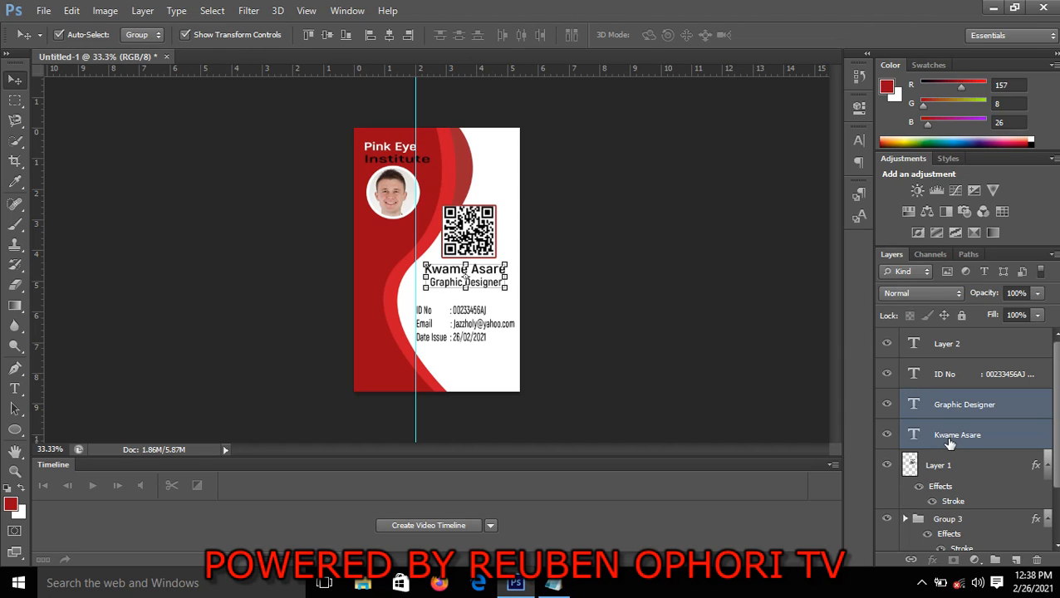
key(ctrl+g)
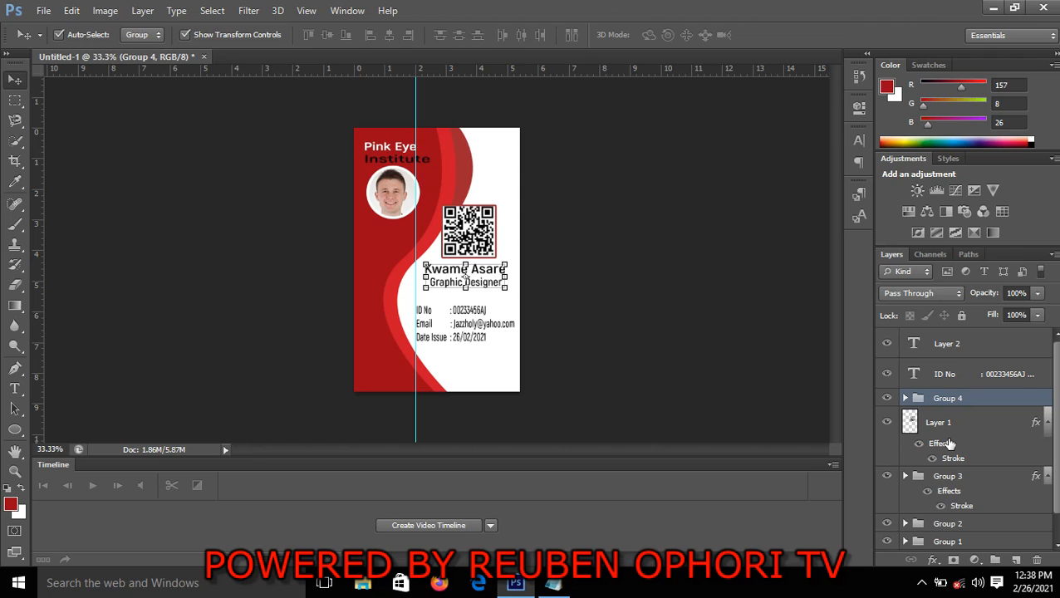
Deselect the group and clear the vertical guide from the card
click(753, 303)
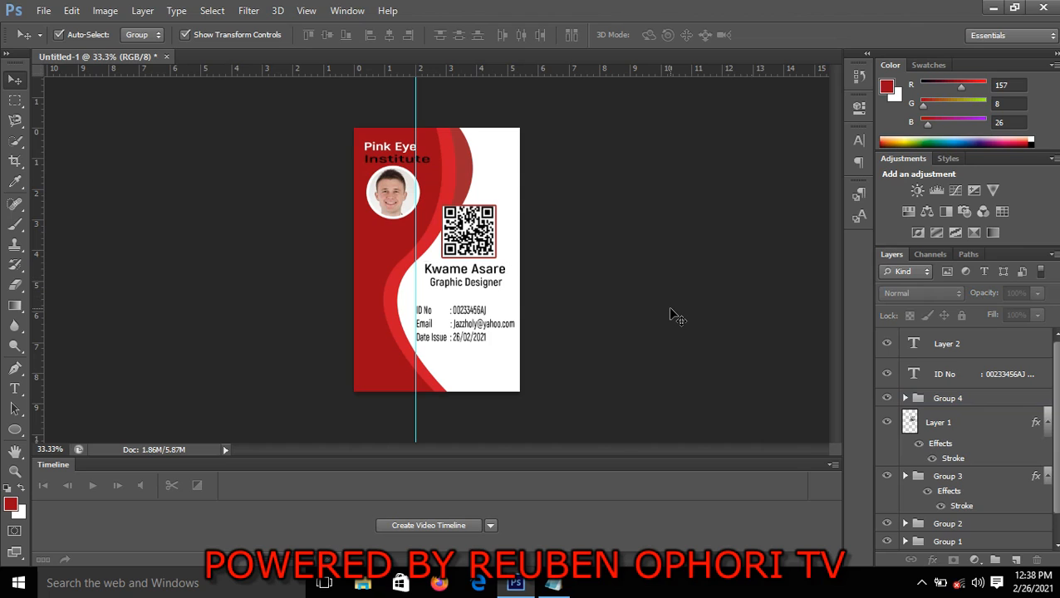
click(306, 11)
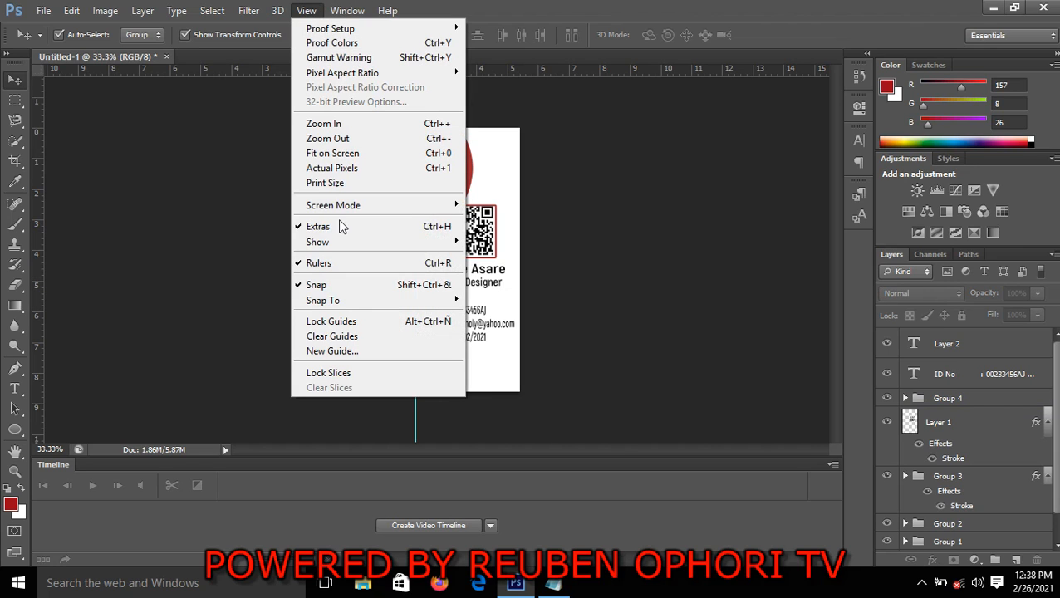
click(333, 337)
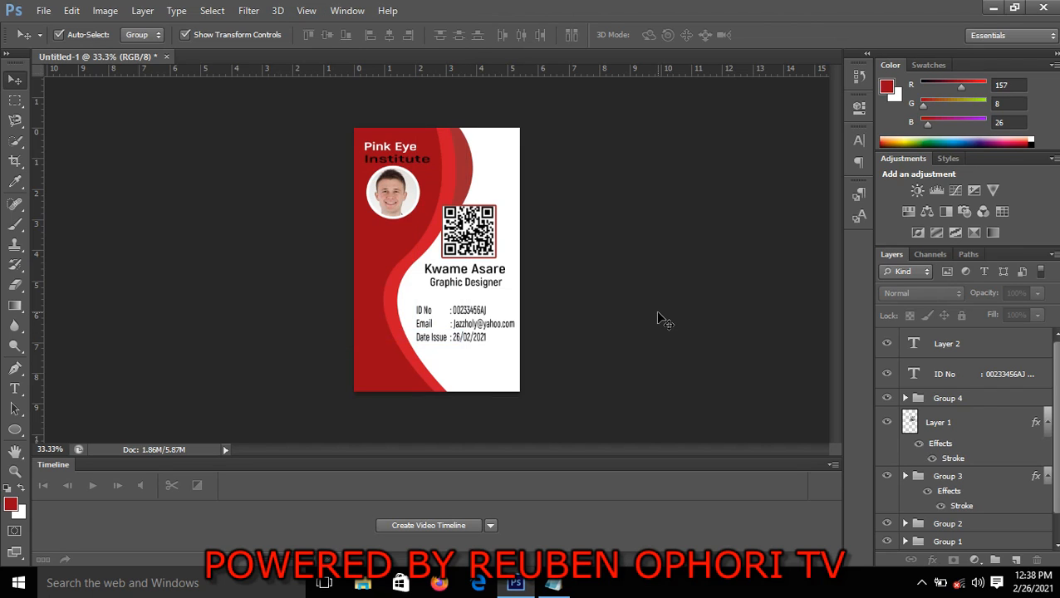